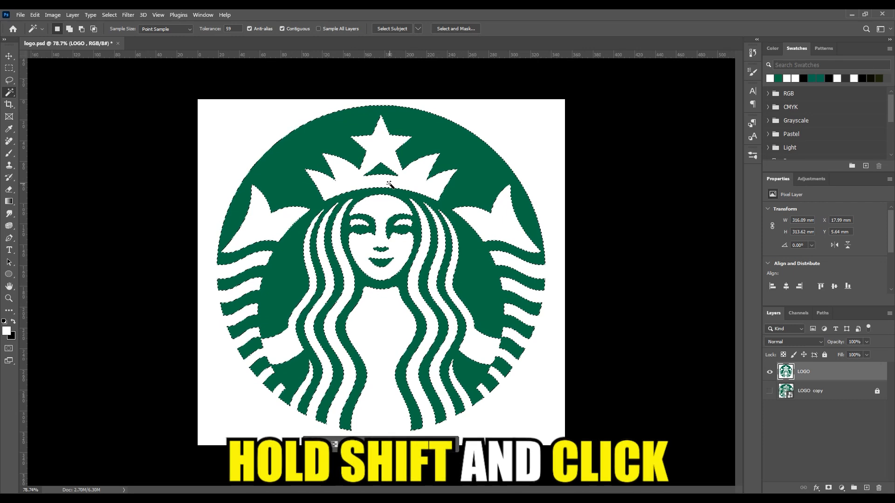
# Delete the selected green areas from the LOGO layer and clear the selection
pyautogui.press('Delete')
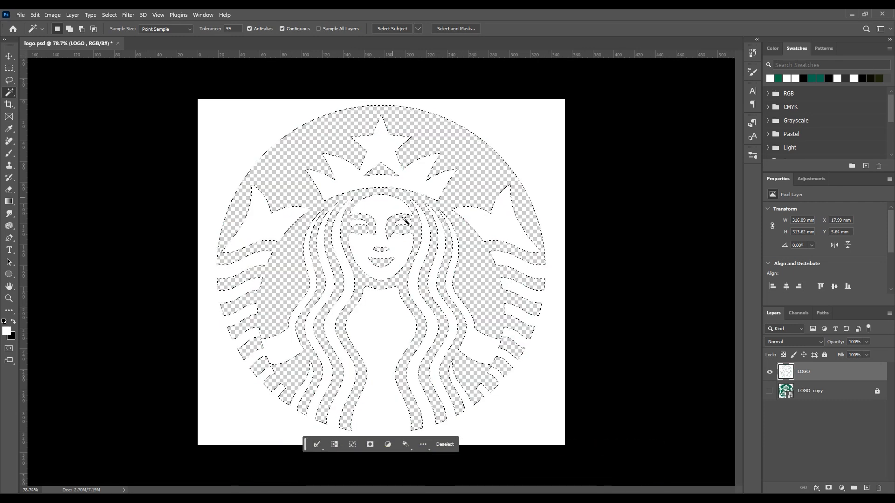
pyautogui.click(448, 445)
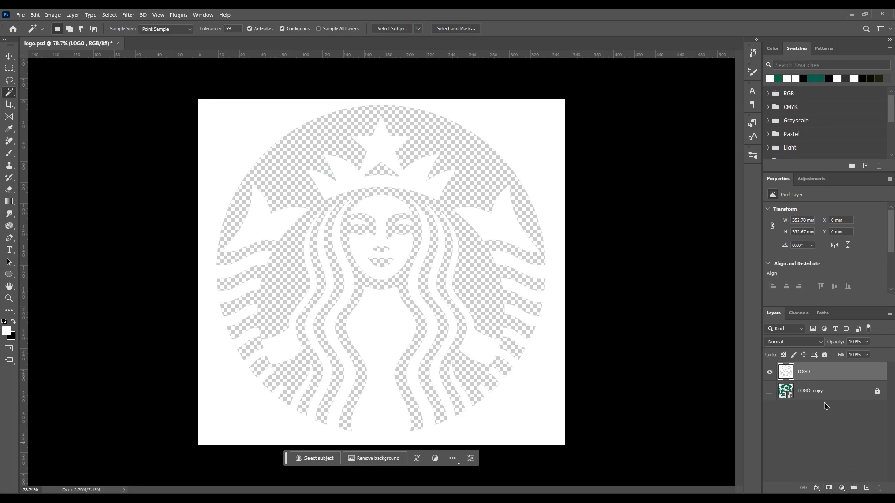
# Add a solid color fill layer in green 097143 between the LOGO and LOGO copy layers
pyautogui.click(818, 392)
pyautogui.click(820, 372)
pyautogui.click(818, 393)
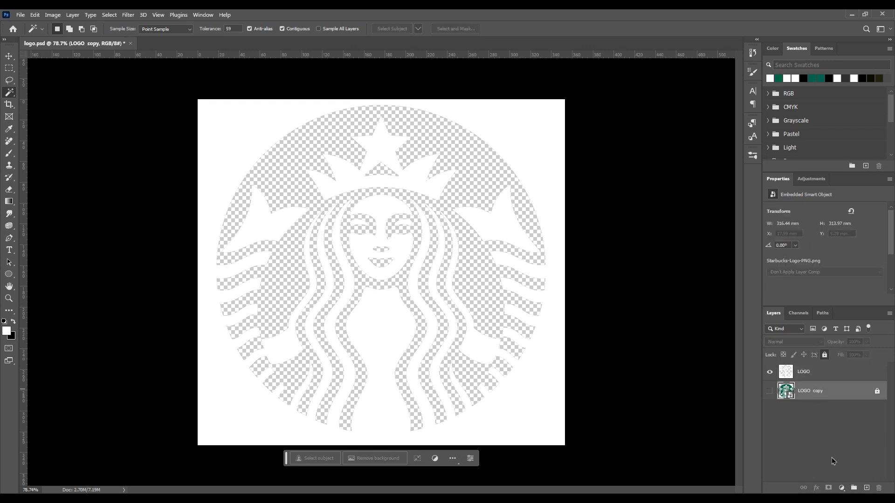
pyautogui.click(842, 488)
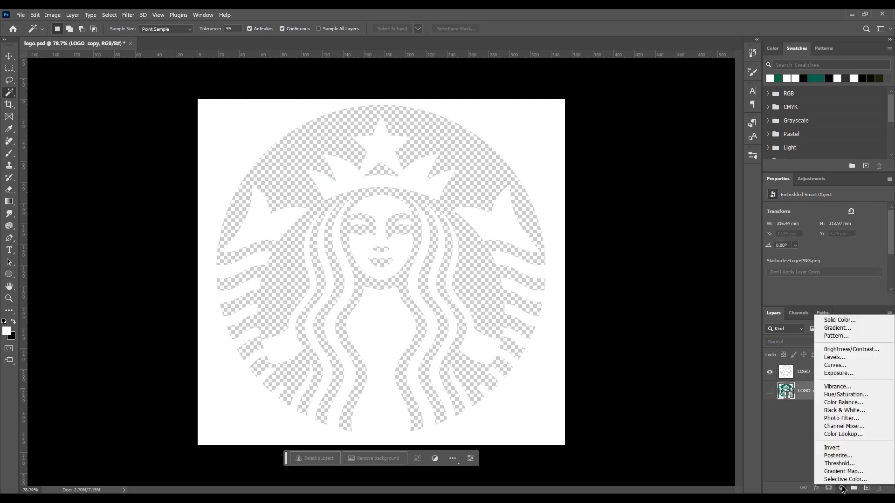
pyautogui.click(834, 327)
pyautogui.click(779, 78)
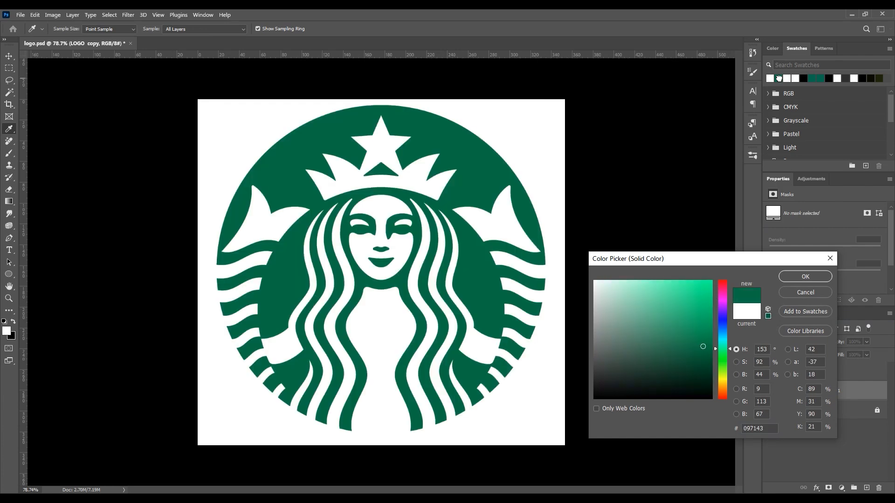
pyautogui.click(806, 277)
pyautogui.press('w')
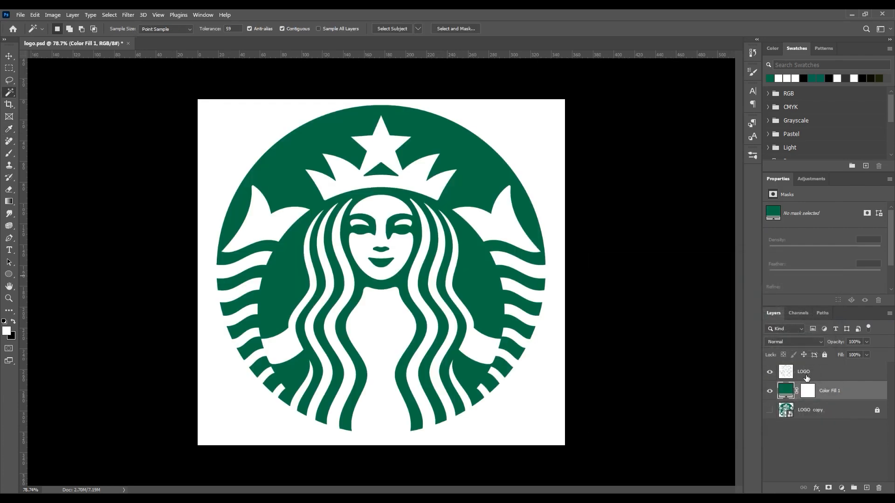
# With the LOGO layer active, draw a circular path about 133 mm across with the Ellipse tool and center it on the logo
pyautogui.click(807, 378)
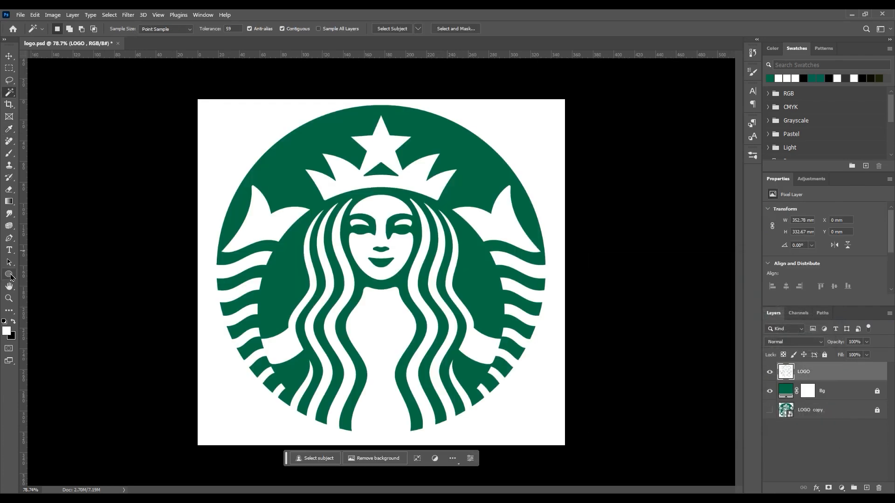
pyautogui.click(8, 275)
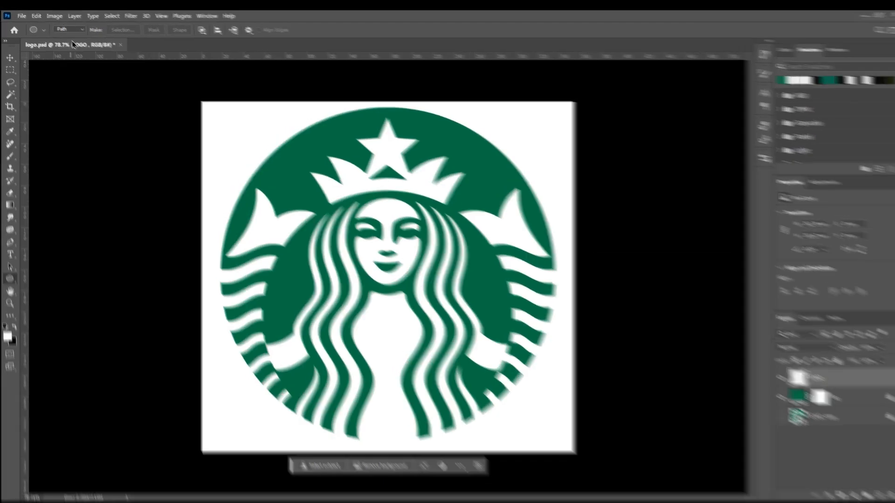
pyautogui.click(67, 29)
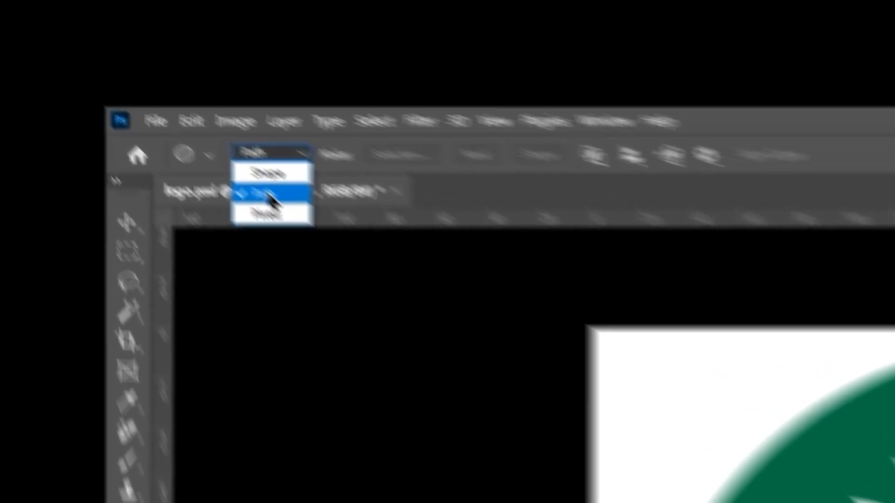
pyautogui.click(269, 194)
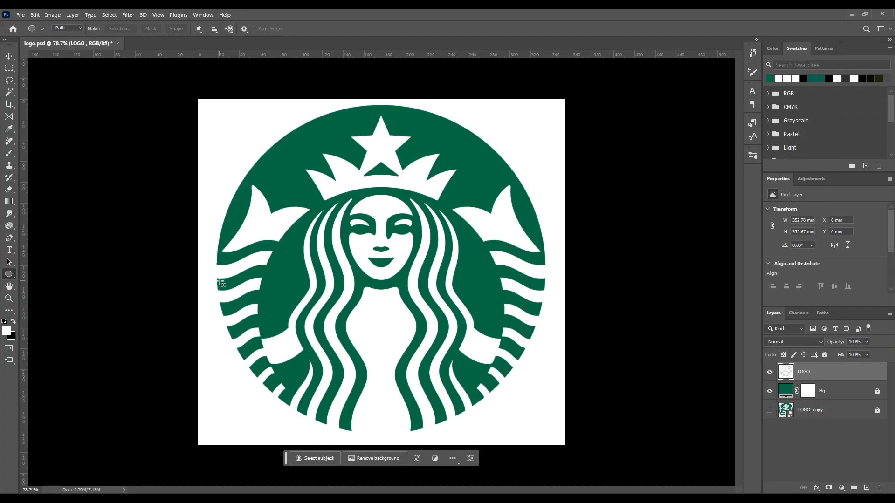
pyautogui.moveTo(218, 278); pyautogui.dragTo(648, 416)
pyautogui.moveTo(355, 347); pyautogui.dragTo(437, 346)
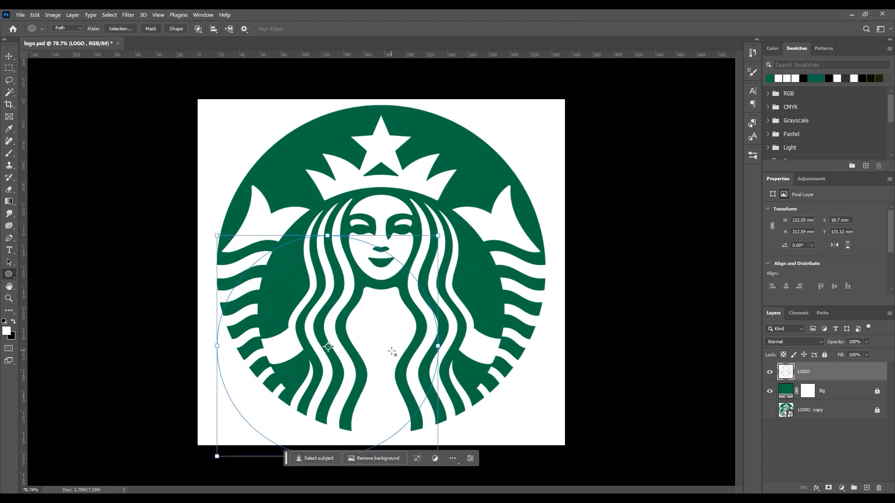
pyautogui.hotkey('ctrl', 'z')
pyautogui.moveTo(236, 300); pyautogui.dragTo(332, 227)
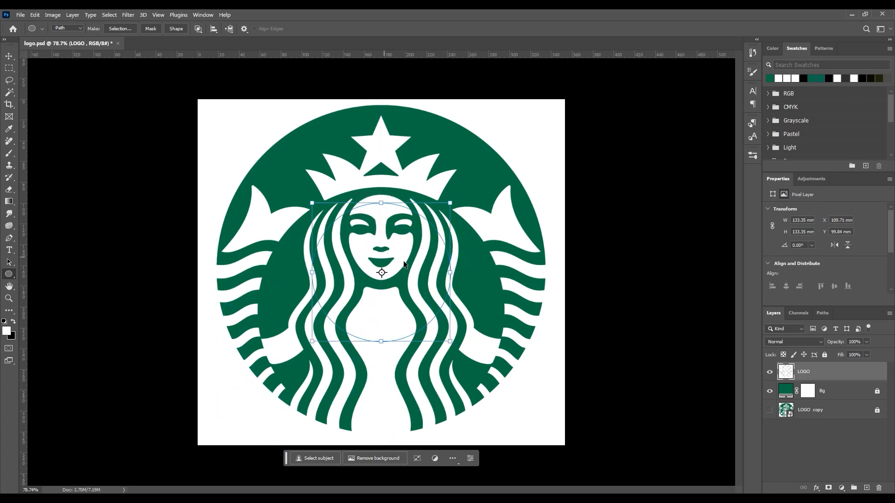
# Enlarge the circular path to about 316 mm across so that it fits the logo's round outer edge
pyautogui.moveTo(452, 274); pyautogui.dragTo(546, 273)
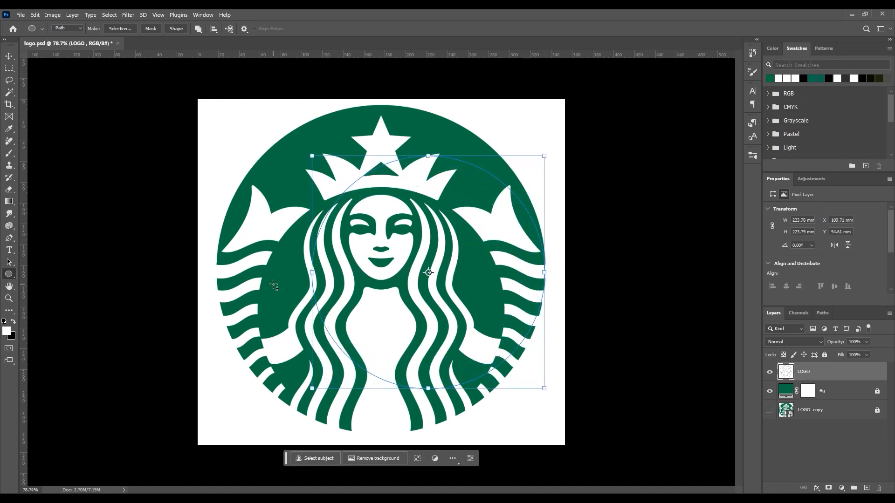
pyautogui.moveTo(308, 274); pyautogui.dragTo(217, 272)
pyautogui.moveTo(378, 110); pyautogui.dragTo(378, 106)
pyautogui.moveTo(381, 436); pyautogui.dragTo(380, 432)
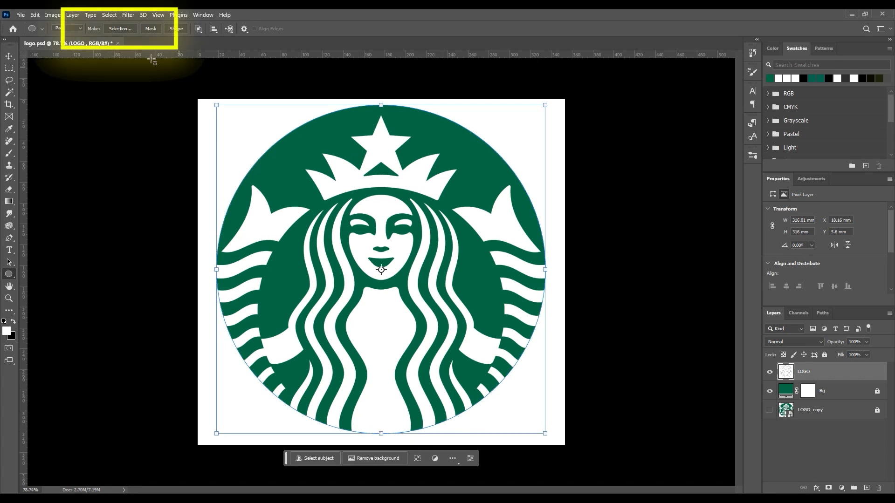
# Convert the circular path to a selection, invert it to delete the white outside the circle from the LOGO layer, and deselect
pyautogui.click(122, 30)
pyautogui.click(493, 142)
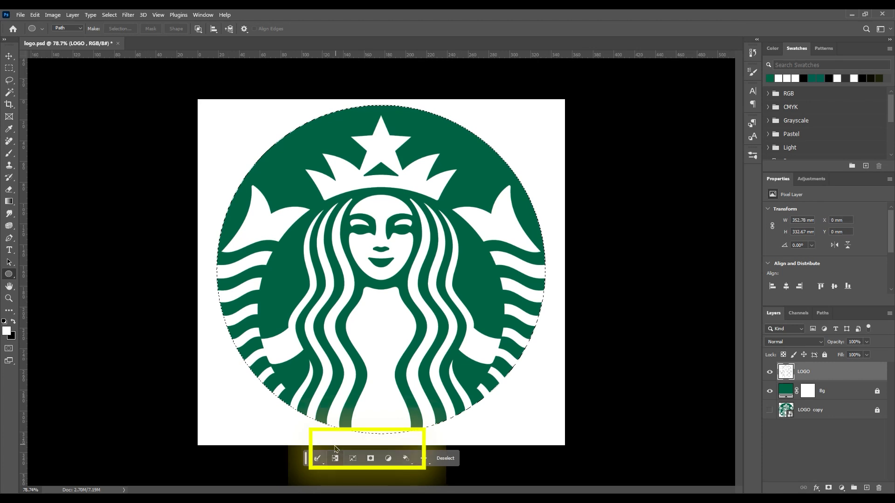
pyautogui.click(353, 448)
pyautogui.press('Delete')
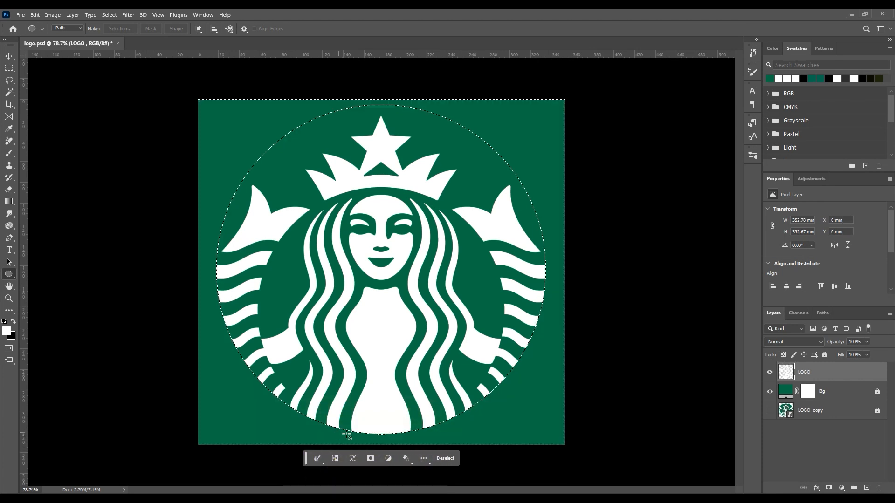
pyautogui.click(445, 460)
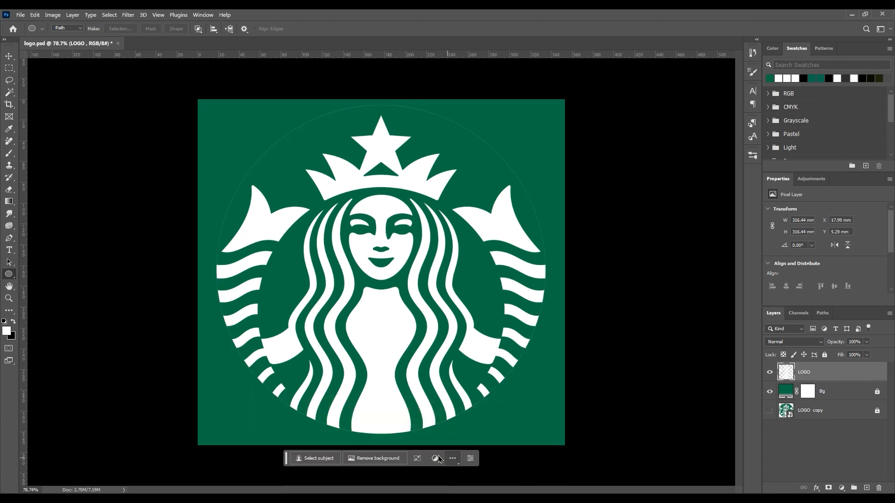
# Cut the white star and crown with the Magic Wand to a new layer named STAR, and hide that layer
pyautogui.click(14, 93)
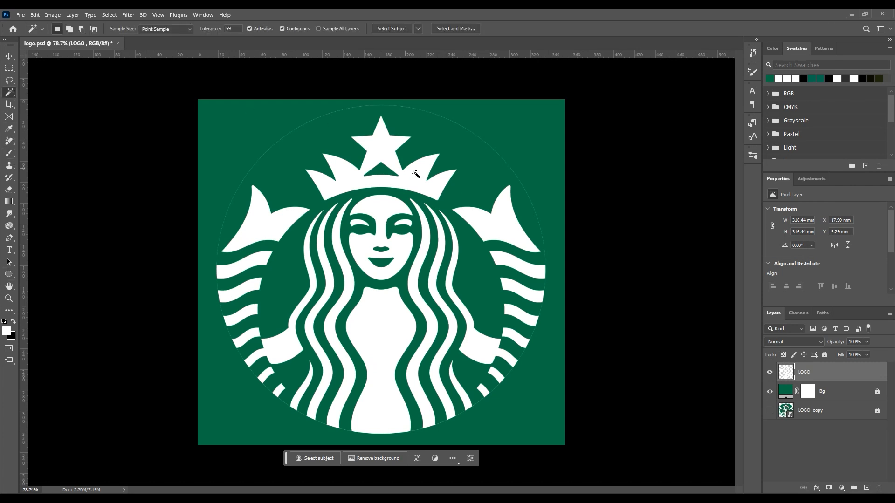
pyautogui.click(409, 187)
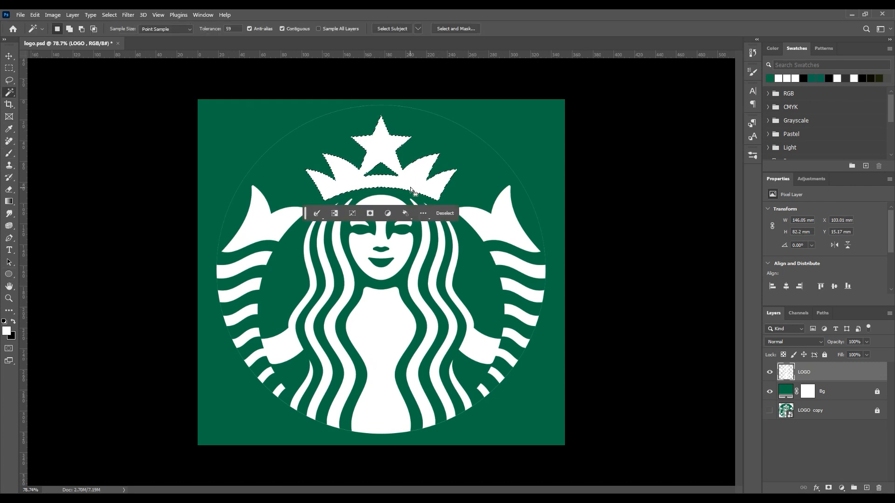
pyautogui.rightClick(400, 179)
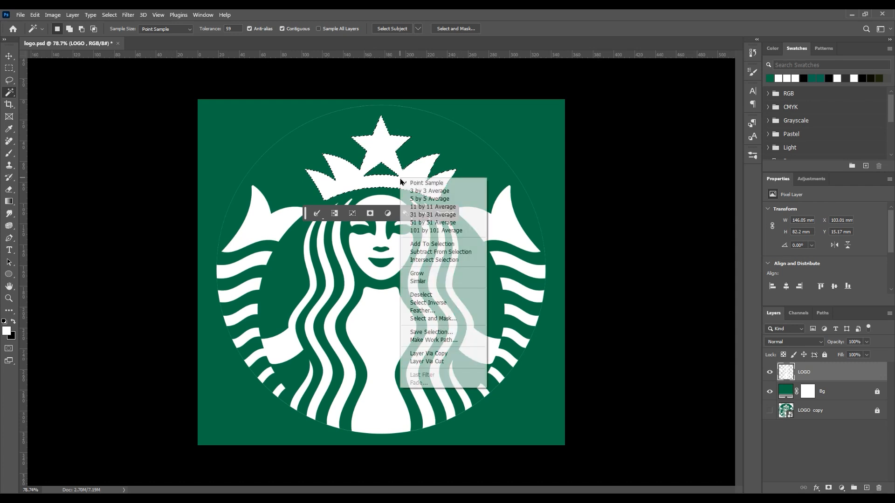
pyautogui.click(445, 362)
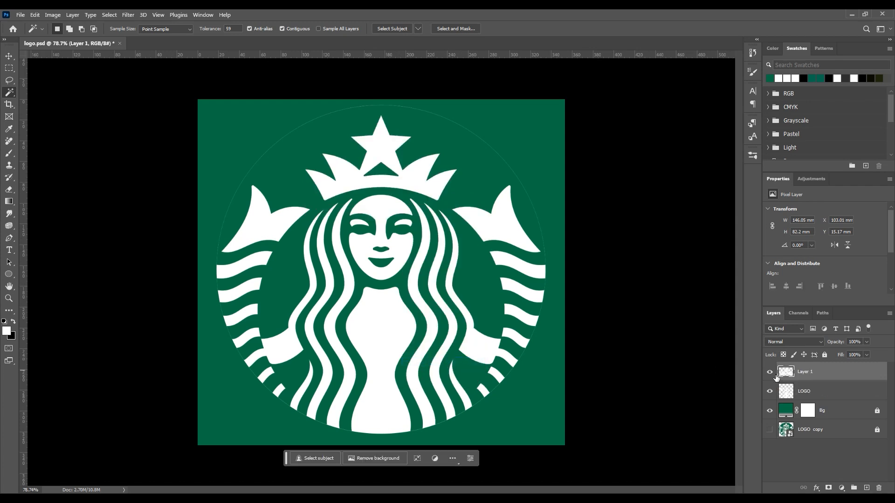
pyautogui.write('S')
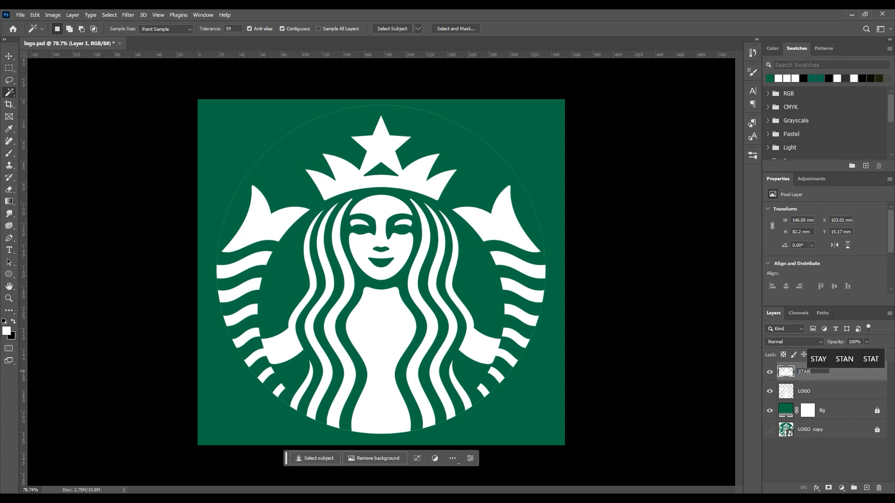
pyautogui.write('TAR')
pyautogui.click(802, 389)
pyautogui.click(770, 372)
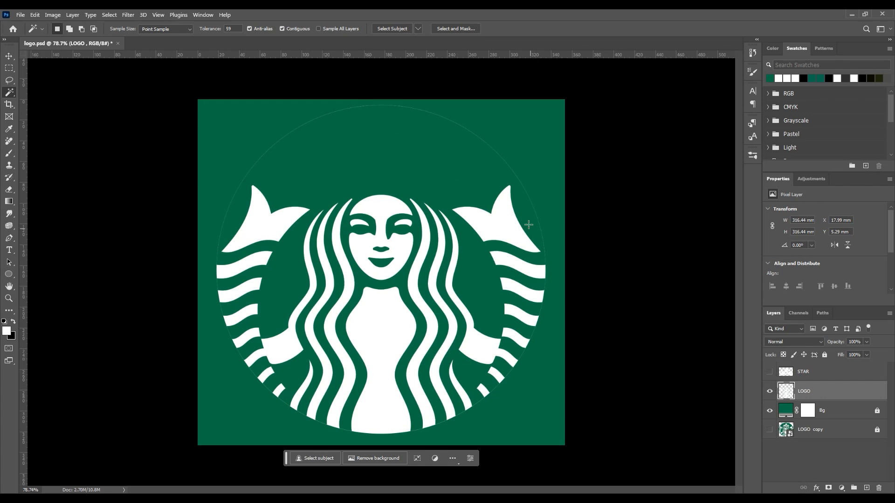
# Cut the two white tail fins from the LOGO layer to a new layer and hide it
pyautogui.click(502, 222)
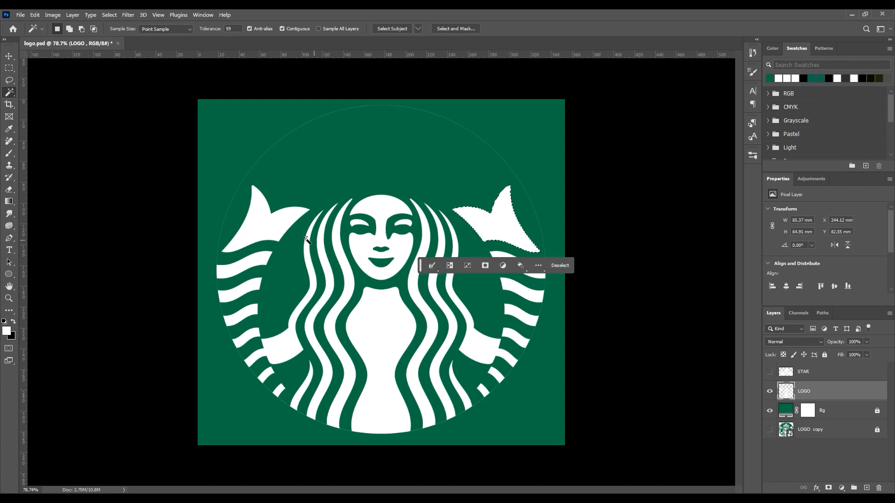
pyautogui.click(277, 225)
pyautogui.rightClick(283, 226)
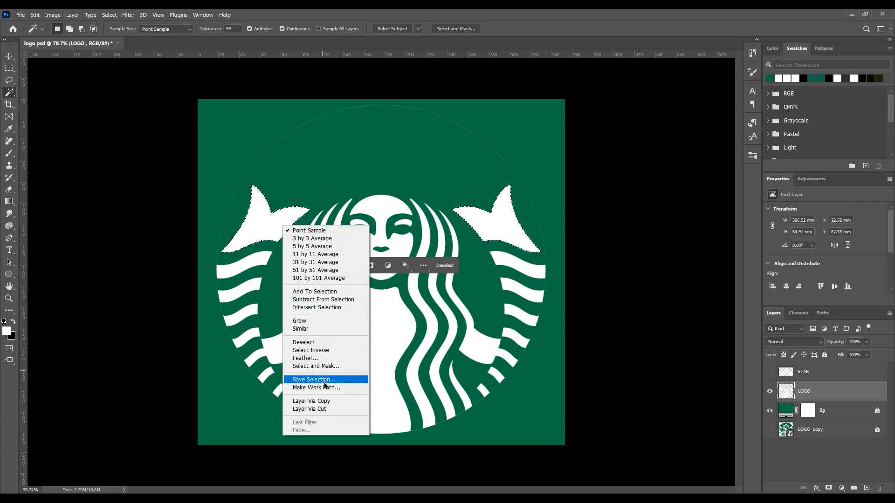
pyautogui.click(325, 407)
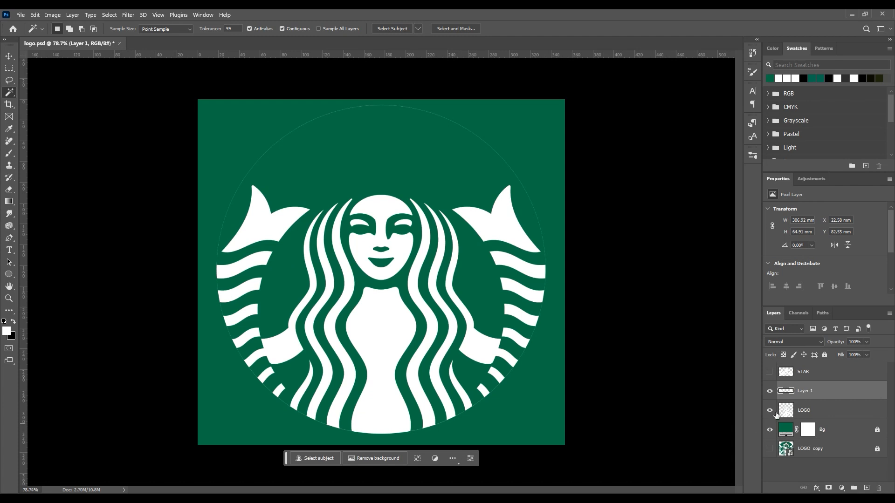
pyautogui.click(770, 392)
# Cut the topmost pair of tail stripes from the LOGO layer to a new layer and hide it
pyautogui.click(794, 414)
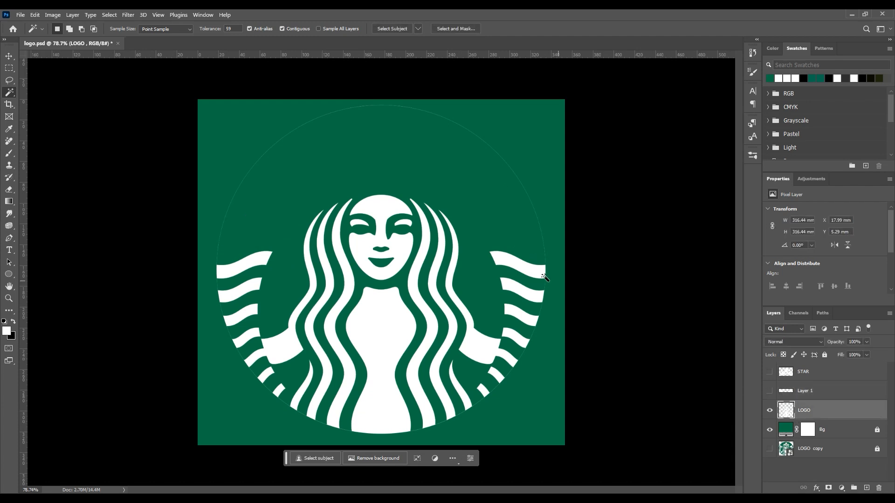
pyautogui.click(515, 267)
pyautogui.click(241, 270)
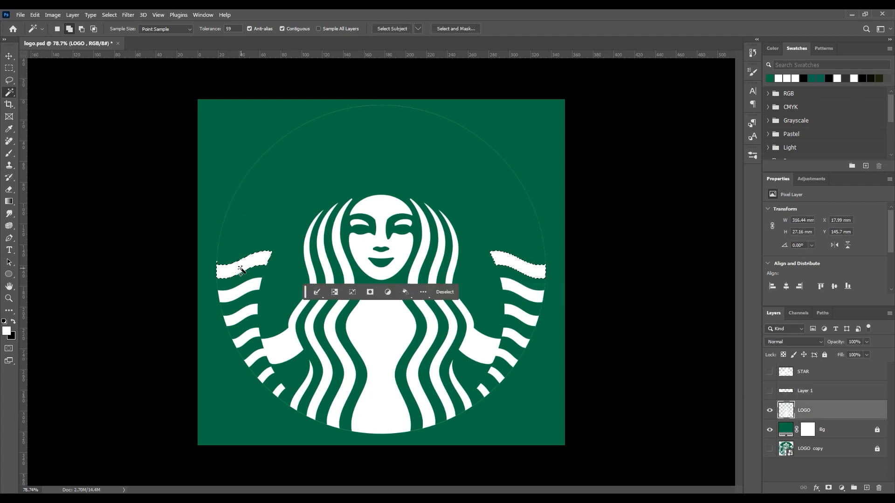
pyautogui.rightClick(501, 265)
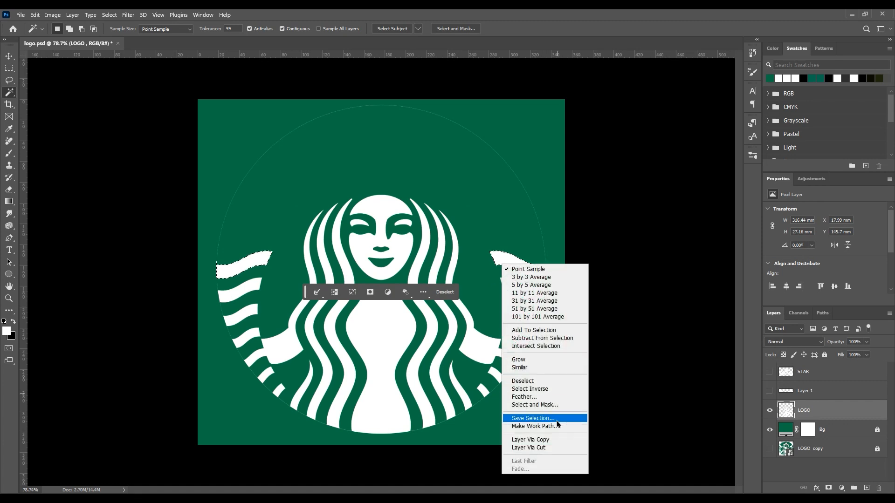
pyautogui.click(550, 448)
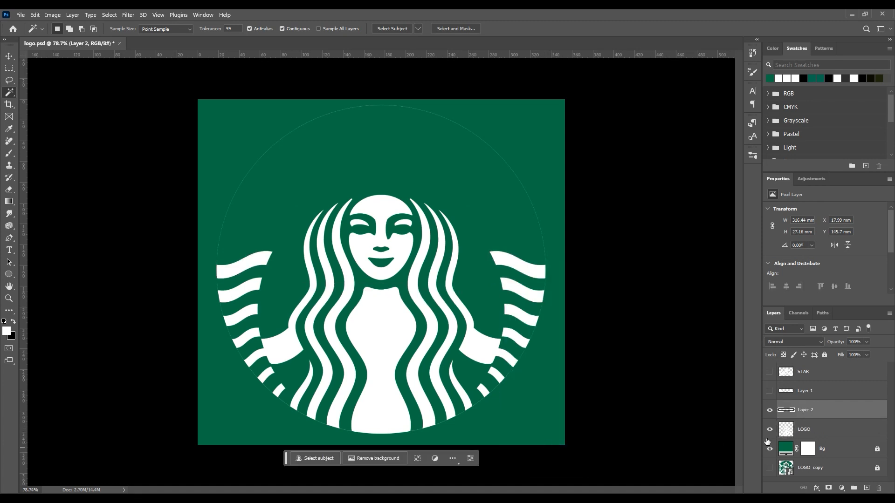
pyautogui.click(770, 410)
# Cut the second pair of tail stripes from the LOGO layer to its own layer and hide it
pyautogui.click(804, 430)
pyautogui.click(523, 291)
pyautogui.keyDown('shift'); pyautogui.click(234, 293); pyautogui.keyUp('shift')
pyautogui.rightClick(520, 290)
pyautogui.click(555, 264)
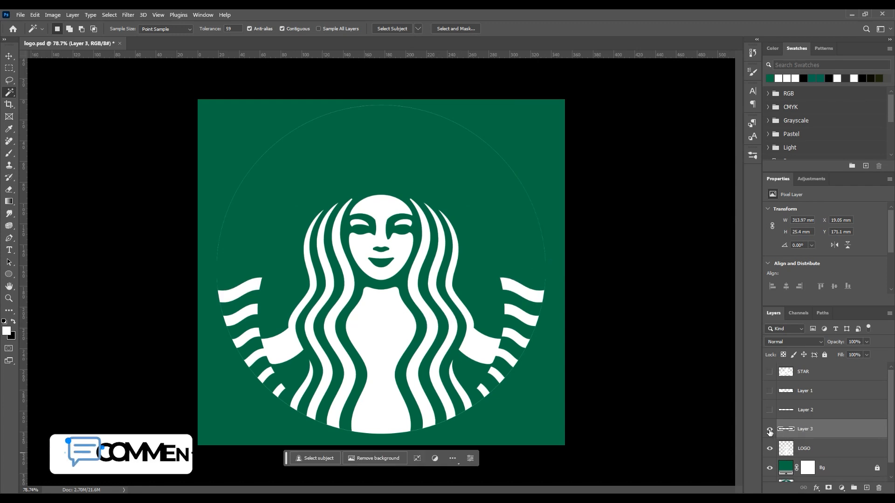
pyautogui.click(769, 430)
# Cut the third pair of tail stripes from the LOGO layer to its own layer and hide it
pyautogui.click(804, 448)
pyautogui.click(522, 315)
pyautogui.keyDown('shift'); pyautogui.click(247, 313); pyautogui.keyUp('shift')
pyautogui.rightClick(527, 318)
pyautogui.click(553, 292)
pyautogui.click(769, 448)
# Cut the fourth pair of tail stripes from the LOGO layer to its own layer and hide it
pyautogui.click(804, 467)
pyautogui.click(522, 343)
pyautogui.keyDown('shift'); pyautogui.click(242, 342); pyautogui.keyUp('shift')
pyautogui.rightClick(507, 348)
pyautogui.click(536, 312)
pyautogui.click(769, 414)
# Cut the white face from the LOGO layer to a new layer, rename it face and hide it
pyautogui.click(804, 434)
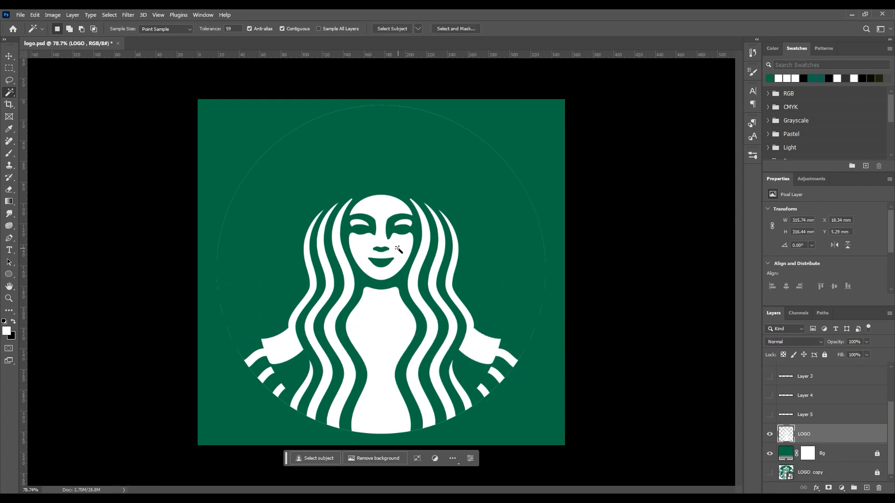
pyautogui.click(394, 253)
pyautogui.rightClick(395, 249)
pyautogui.click(428, 433)
pyautogui.doubleClick(801, 415)
pyautogui.write('face')
pyautogui.press('Return')
pyautogui.click(770, 415)
# Cut the white torso shape from the LOGO layer to a new layer, rename it body and hide it
pyautogui.click(781, 432)
pyautogui.click(386, 328)
pyautogui.rightClick(385, 330)
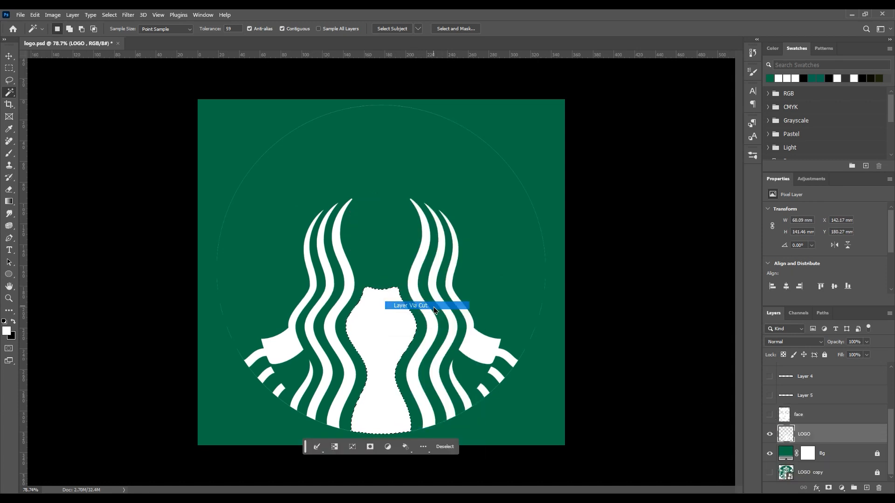
pyautogui.click(402, 303)
pyautogui.doubleClick(797, 434)
pyautogui.write('body')
pyautogui.press('Return')
pyautogui.click(770, 434)
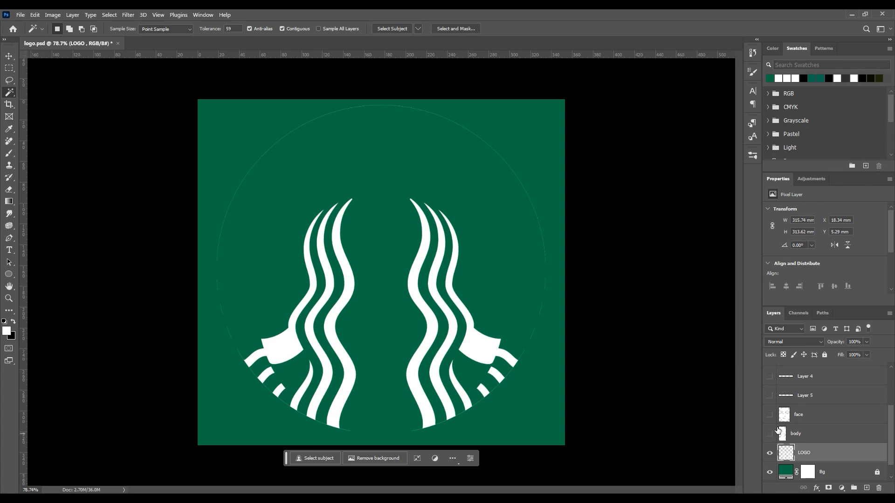
# Cut the innermost pair of long wavy hair strands from the LOGO layer to its own layer
pyautogui.click(786, 452)
pyautogui.click(429, 326)
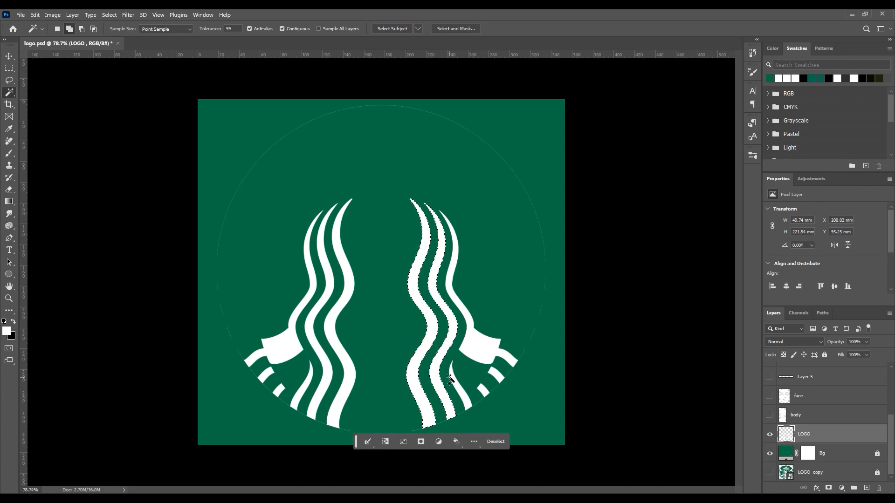
pyautogui.rightClick(421, 343)
pyautogui.click(375, 300)
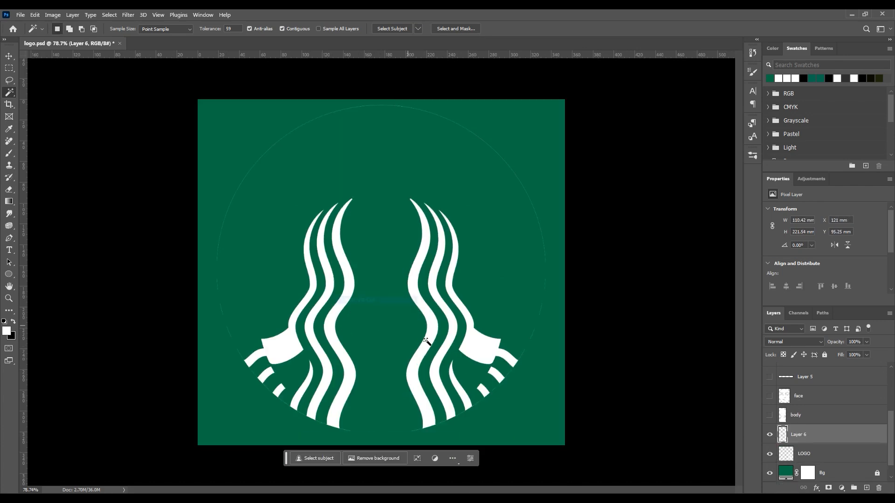
# Cut the second pair of long wavy hair strands from the LOGO layer to its own layer and hide it
pyautogui.click(798, 453)
pyautogui.click(451, 336)
pyautogui.keyDown('shift'); pyautogui.click(311, 343); pyautogui.keyUp('shift')
pyautogui.rightClick(443, 362)
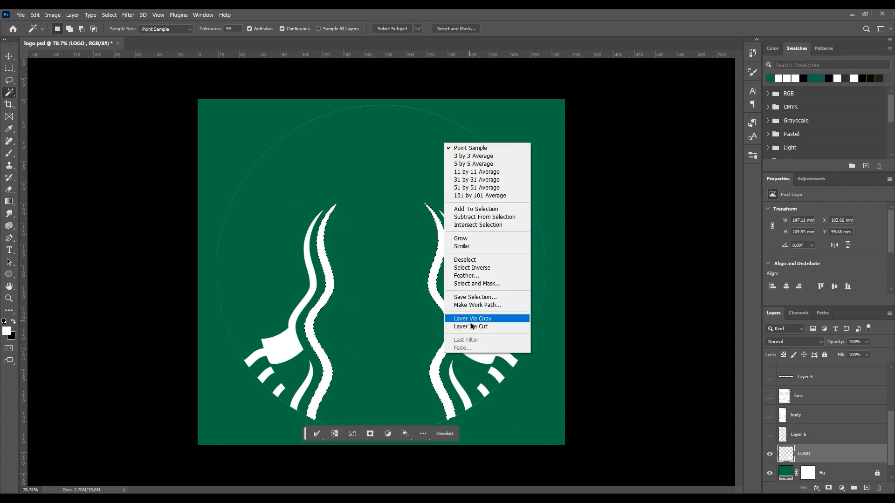
pyautogui.click(471, 327)
pyautogui.click(770, 454)
# Cut the pair of short curved strands near the circle's lower edge from the LOGO layer to its own layer and hide it
pyautogui.scroll(-2, 798, 453)
pyautogui.click(799, 434)
pyautogui.click(305, 379)
pyautogui.keyDown('shift'); pyautogui.click(462, 396); pyautogui.keyUp('shift')
pyautogui.rightClick(461, 396)
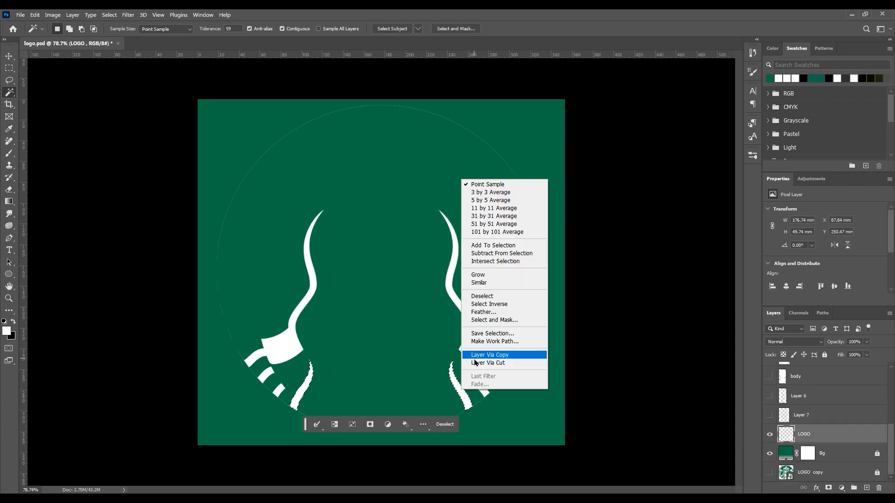
pyautogui.click(474, 362)
pyautogui.click(769, 434)
# Cut the innermost pair of small tail stripes from the LOGO layer to its own layer and hide it
pyautogui.click(798, 453)
pyautogui.click(280, 391)
pyautogui.keyDown('shift'); pyautogui.click(482, 391); pyautogui.keyUp('shift')
pyautogui.rightClick(480, 400)
pyautogui.click(490, 369)
pyautogui.click(769, 454)
# Cut the next outward pair of small tail stripes from the LOGO layer to its own layer and hide it
pyautogui.click(799, 472)
pyautogui.click(497, 376)
pyautogui.keyDown('shift'); pyautogui.click(266, 375); pyautogui.keyUp('shift')
pyautogui.rightClick(269, 376)
pyautogui.click(296, 349)
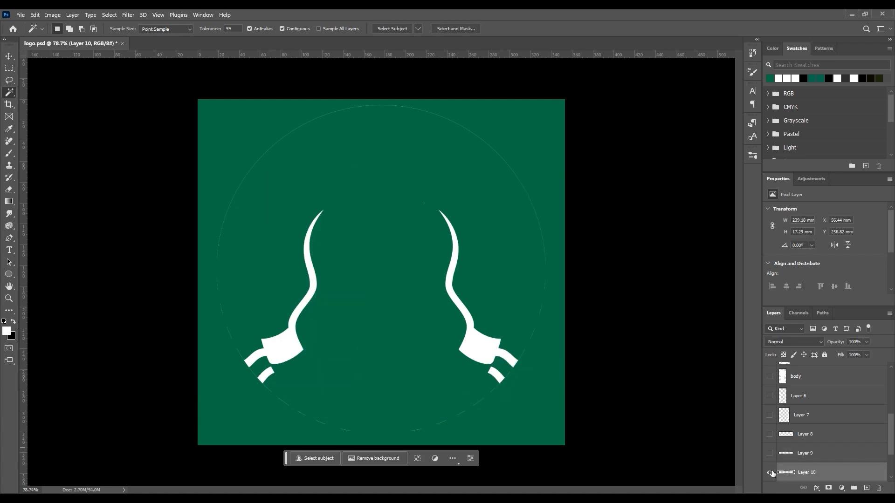
pyautogui.click(770, 473)
# Draw a circular path about 201 mm across around the remaining hair strands on the LOGO layer and turn it into a selection
pyautogui.click(793, 438)
pyautogui.scroll(6, 410, 357)
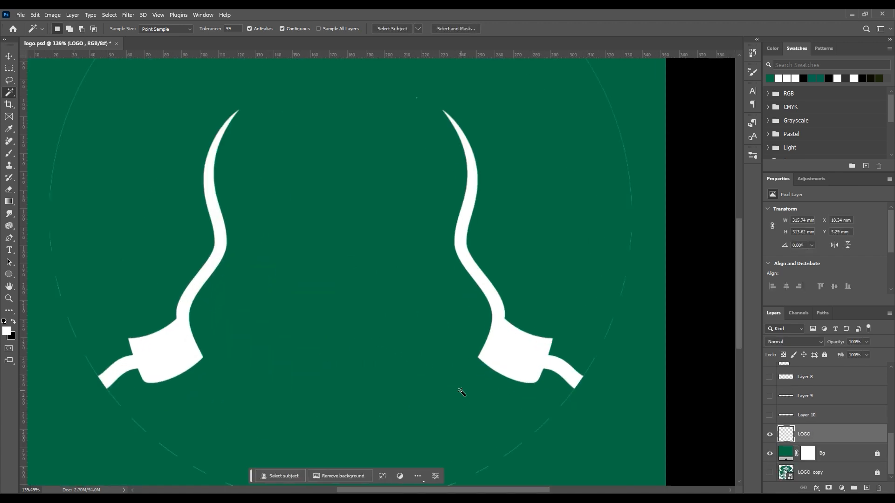
pyautogui.scroll(-5, 445, 377)
pyautogui.scroll(2, 414, 354)
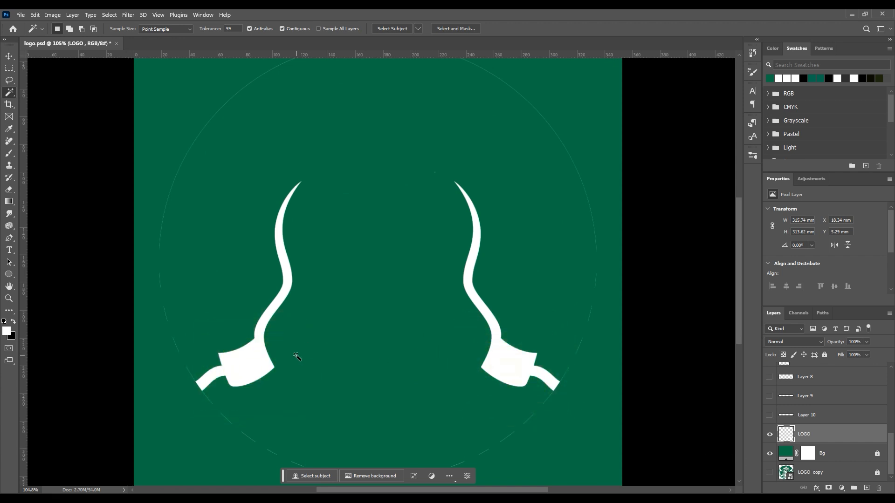
pyautogui.press('u')
pyautogui.moveTo(239, 146); pyautogui.dragTo(518, 408)
pyautogui.moveTo(402, 410); pyautogui.dragTo(382, 412)
pyautogui.hotkey('ctrl', 'Return')
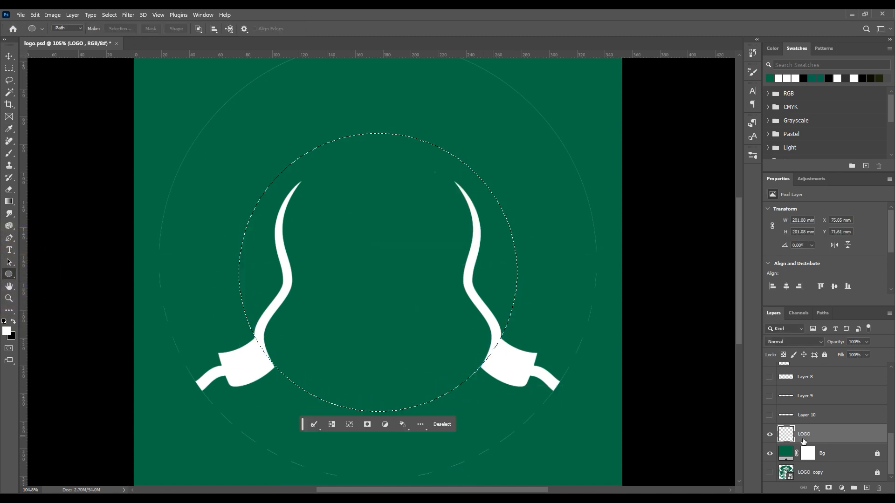
# Cut the outermost hair strands inside the circular selection to their own layer and hide it
pyautogui.press('w')
pyautogui.rightClick(477, 307)
pyautogui.click(501, 182)
pyautogui.click(770, 435)
# Draw an elliptical path about 243 by 241 mm on the LOGO layer, passing through the outer edges of the white flag-shaped pieces
pyautogui.click(793, 457)
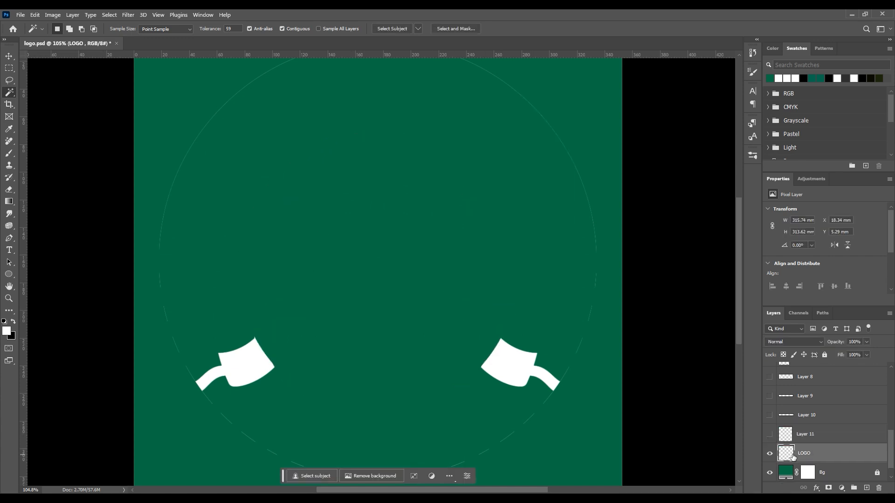
pyautogui.press('u')
pyautogui.moveTo(235, 174)
pyautogui.mouseDown()
pyautogui.moveTo(537, 398)
pyautogui.moveTo(505, 415)
pyautogui.mouseUp()
pyautogui.moveTo(424, 398)
pyautogui.mouseDown()
pyautogui.moveTo(451, 343)
pyautogui.moveTo(445, 361)
pyautogui.mouseUp()
pyautogui.moveTo(378, 380); pyautogui.dragTo(386, 471)
pyautogui.moveTo(544, 306); pyautogui.dragTo(545, 307)
pyautogui.moveTo(211, 305); pyautogui.dragTo(208, 304)
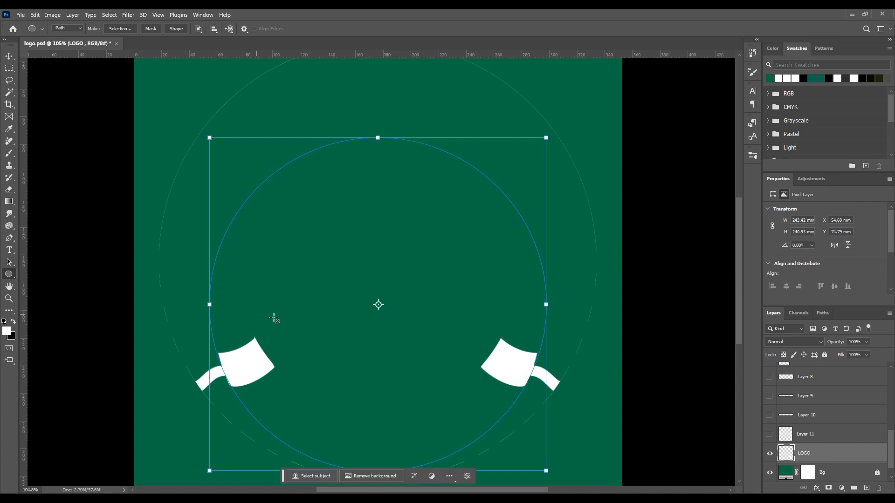
# Stretch and nudge the elliptical path to about 247 mm tall so it fits the joints between the flag-shaped pieces and tail ends
pyautogui.scroll(-2, 391, 298)
pyautogui.scroll(1, 372, 391)
pyautogui.moveTo(381, 443); pyautogui.dragTo(381, 450)
pyautogui.keyDown('ctrl'); pyautogui.click(519, 320); pyautogui.keyUp('ctrl')
pyautogui.click(418, 193)
pyautogui.moveTo(520, 313); pyautogui.dragTo(520, 310)
pyautogui.moveTo(243, 311); pyautogui.dragTo(245, 311)
pyautogui.rightClick(804, 454)
pyautogui.click(521, 306)
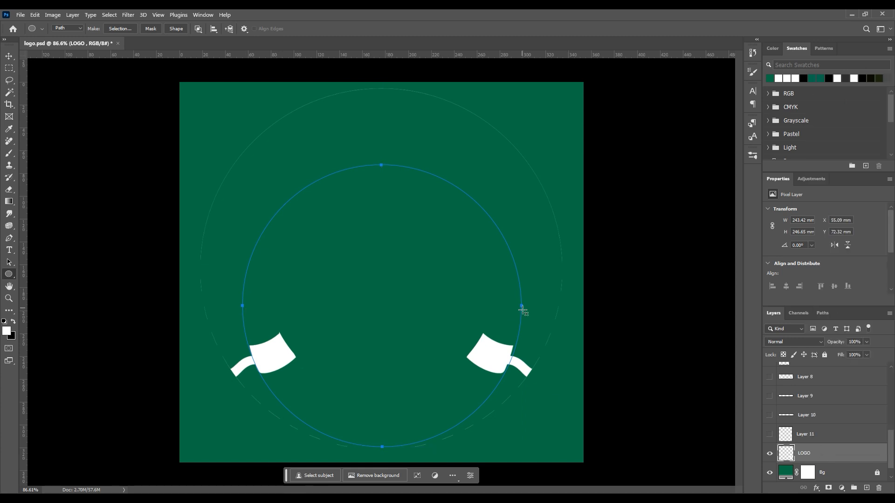
# Reshape the ellipse's right-hand anchor and handles so the path follows the joint between the right flag-shaped piece and its tail end
pyautogui.press('v')
pyautogui.keyDown('ctrl'); pyautogui.click(522, 307); pyautogui.keyUp('ctrl')
pyautogui.moveTo(521, 306); pyautogui.dragTo(521, 306)
pyautogui.click(522, 308)
pyautogui.click(804, 453)
pyautogui.scroll(8, 534, 398)
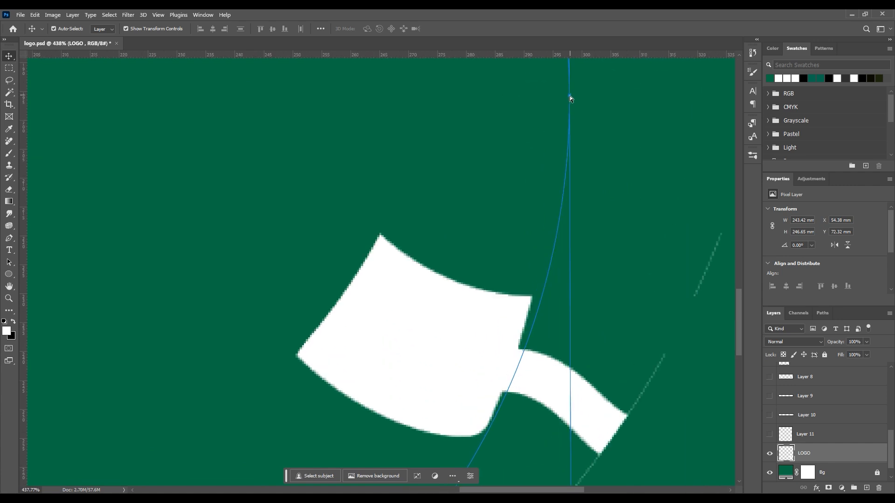
pyautogui.moveTo(570, 97); pyautogui.dragTo(563, 97)
pyautogui.scroll(-3, 533, 389)
pyautogui.moveTo(530, 388); pyautogui.dragTo(549, 382)
pyautogui.moveTo(529, 139); pyautogui.dragTo(524, 138)
pyautogui.moveTo(544, 383); pyautogui.dragTo(555, 383)
pyautogui.moveTo(524, 138); pyautogui.dragTo(519, 138)
pyautogui.moveTo(549, 382); pyautogui.dragTo(567, 381)
pyautogui.moveTo(519, 138); pyautogui.dragTo(512, 139)
# Reshape the ellipse's left-hand anchor and handles so the path follows the joint between the left flag-shaped piece and its tail end
pyautogui.scroll(-6, 663, 416)
pyautogui.scroll(6, 202, 376)
pyautogui.moveTo(216, 188); pyautogui.dragTo(245, 187)
pyautogui.moveTo(244, 443); pyautogui.dragTo(239, 443)
pyautogui.moveTo(242, 189); pyautogui.dragTo(249, 188)
pyautogui.hotkey('ctrl', '1')
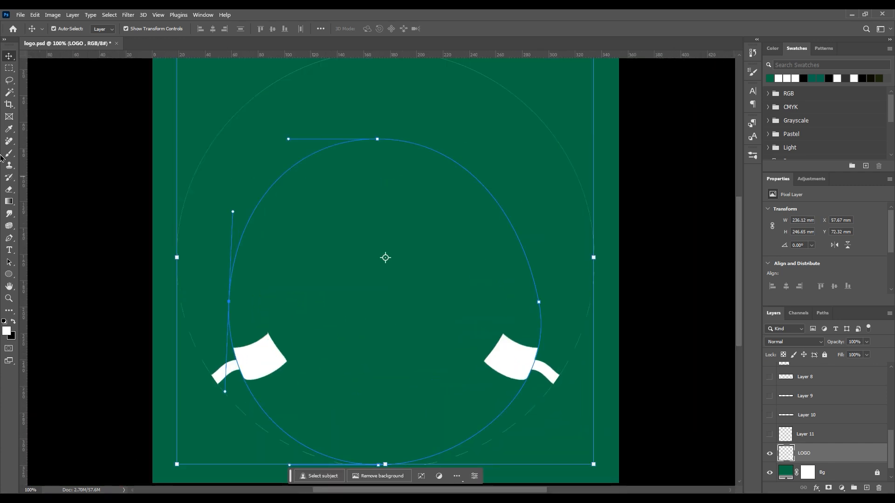
# Turn the reshaped path into a selection, cut the two flag-shaped pieces to their own layer and hide it
pyautogui.click(9, 239)
pyautogui.click(118, 32)
pyautogui.click(495, 135)
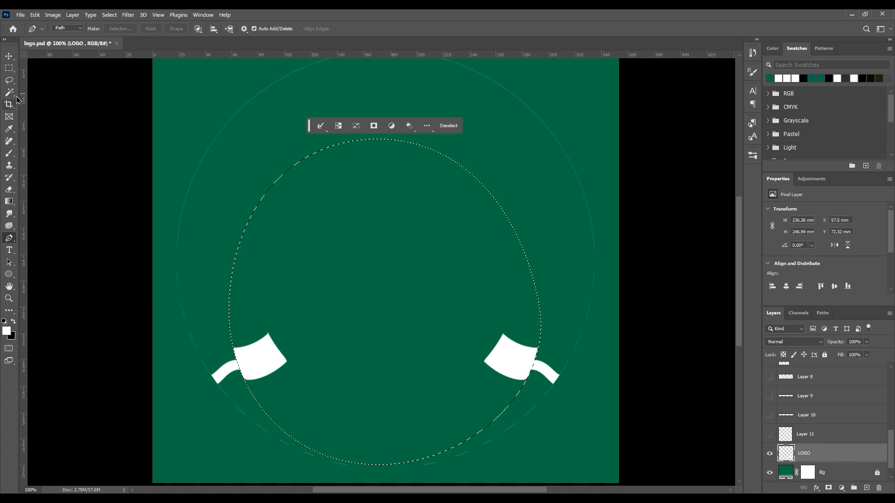
pyautogui.click(9, 93)
pyautogui.rightClick(505, 251)
pyautogui.click(537, 328)
pyautogui.click(769, 454)
# Cut the remaining pair of curved tail ends from the LOGO layer to its own layer and hide it
pyautogui.click(791, 474)
pyautogui.click(769, 473)
pyautogui.click(770, 472)
pyautogui.keyDown('ctrl'); pyautogui.click(786, 473); pyautogui.keyUp('ctrl')
pyautogui.rightClick(550, 373)
pyautogui.click(578, 347)
pyautogui.scroll(-1, 675, 410)
pyautogui.click(769, 471)
# Delete the leftover LOGO layer and switch the visibility of the layers above the background
pyautogui.scroll(-3, 779, 459)
pyautogui.click(789, 433)
pyautogui.press('Delete')
pyautogui.moveTo(771, 435); pyautogui.dragTo(772, 395)
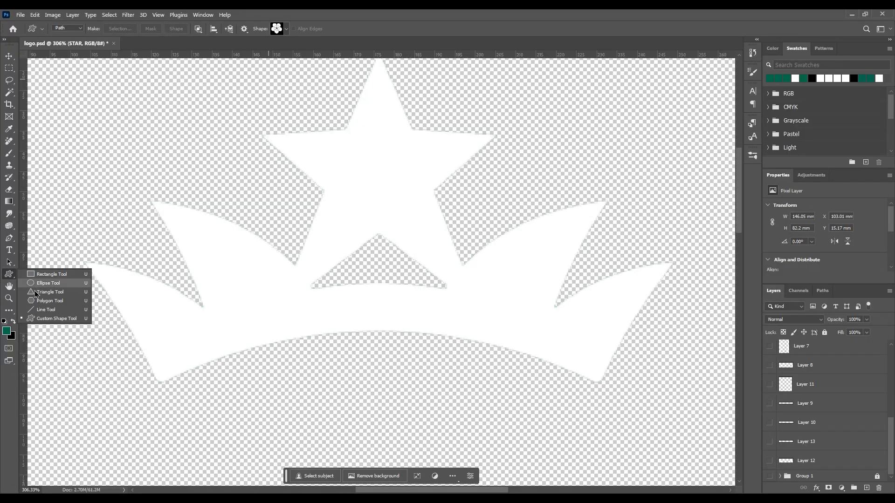
# Trace a closed Pen path on the STAR layer that follows the star's lower legs and loosely encloses its upper points
pyautogui.click(41, 275)
pyautogui.click(10, 239)
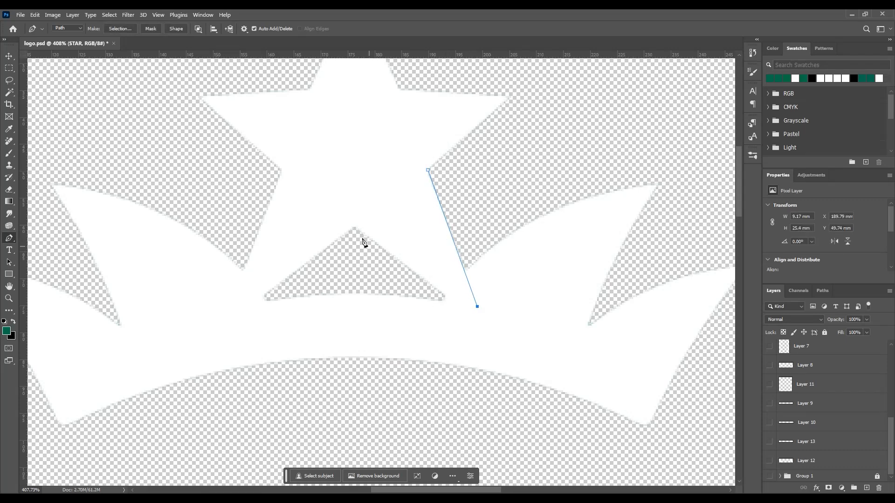
pyautogui.moveTo(477, 313); pyautogui.dragTo(482, 323)
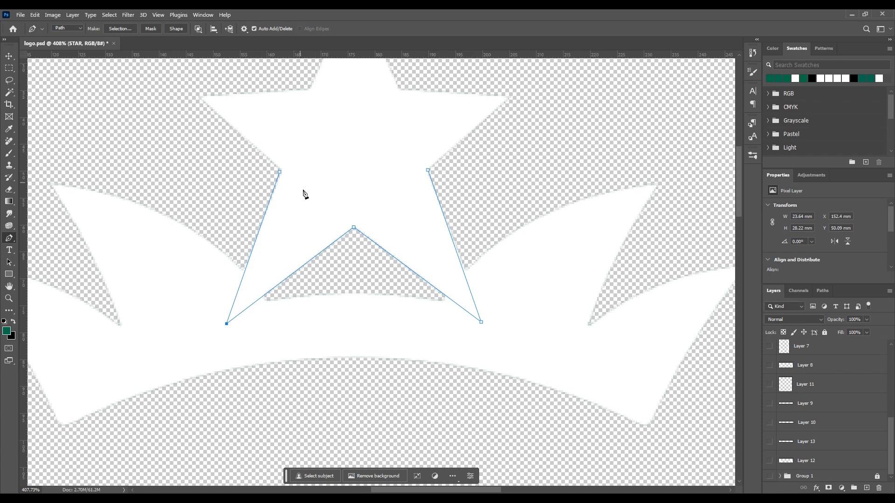
pyautogui.scroll(-2, 303, 190)
pyautogui.click(204, 125)
pyautogui.scroll(-3, 251, 185)
pyautogui.click(274, 105)
pyautogui.click(341, 104)
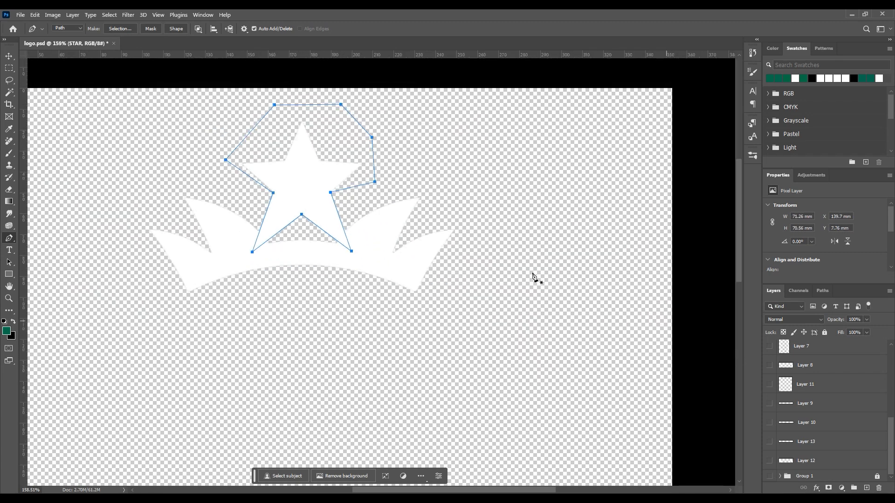
# Turn the star path into a selection, cut the star from the crown to its own layer and hide it
pyautogui.click(122, 29)
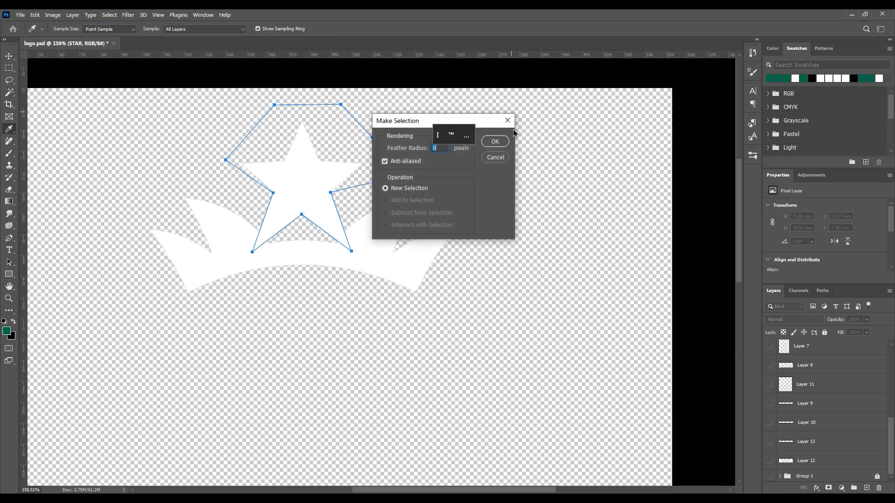
pyautogui.click(496, 140)
pyautogui.press('w')
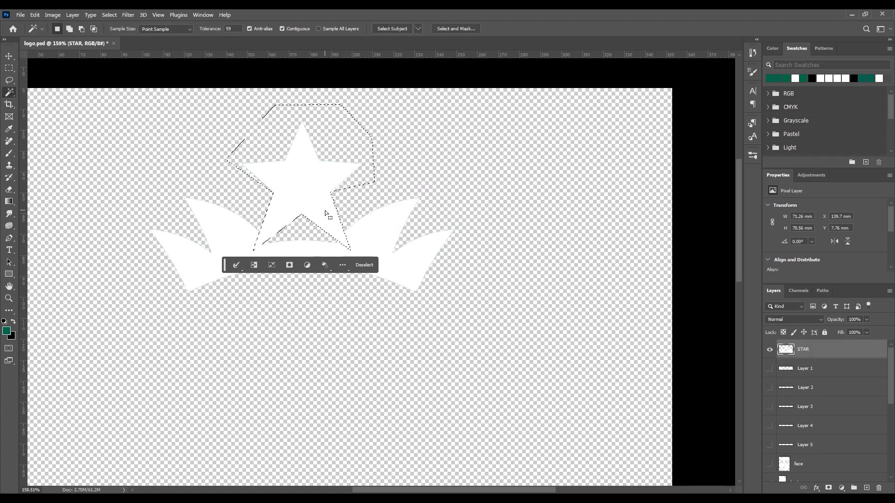
pyautogui.rightClick(320, 209)
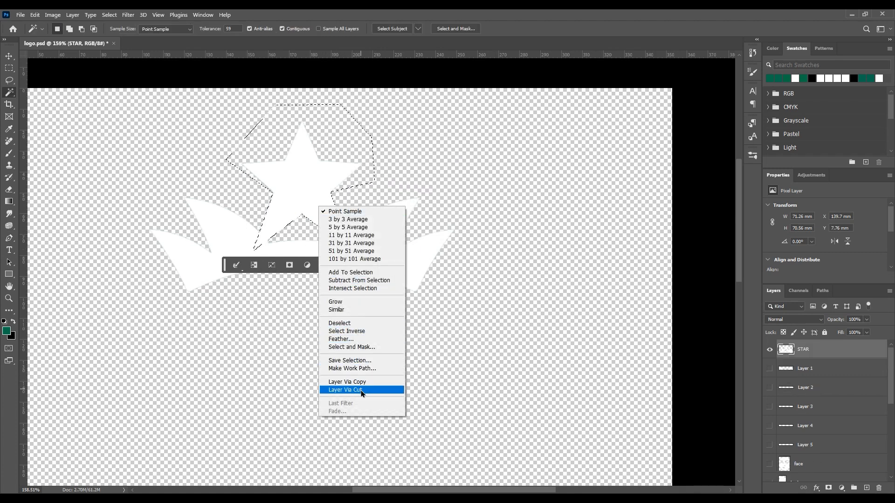
pyautogui.click(360, 390)
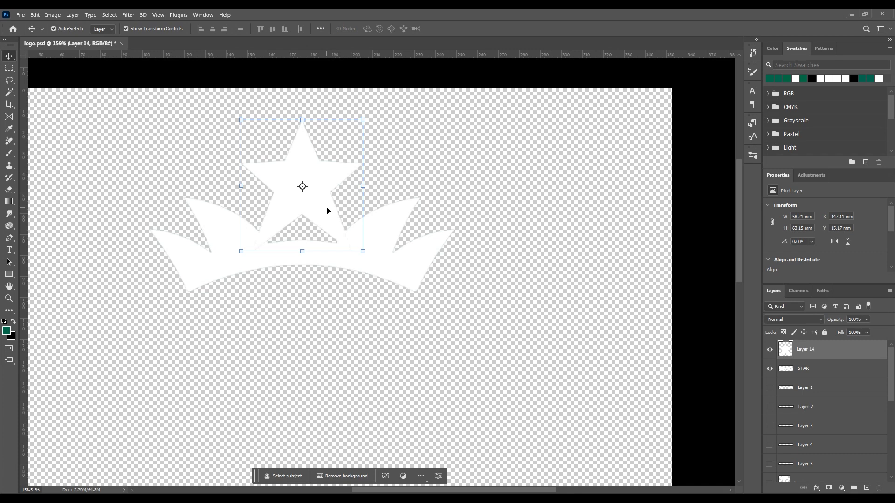
pyautogui.click(770, 350)
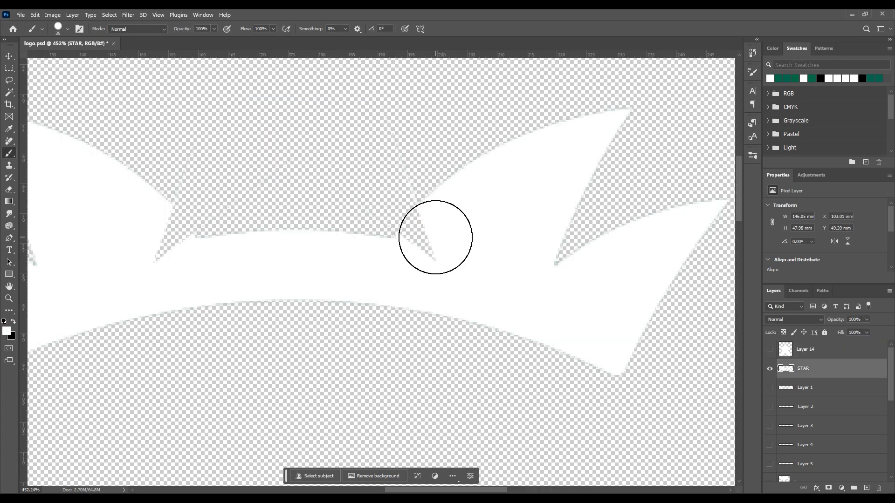
# Paint over the two notches left by the star's legs in the crown with a white brush on the STAR layer
pyautogui.moveTo(434, 237); pyautogui.dragTo(433, 240)
pyautogui.moveTo(154, 236); pyautogui.dragTo(164, 256)
pyautogui.scroll(-3, 200, 247)
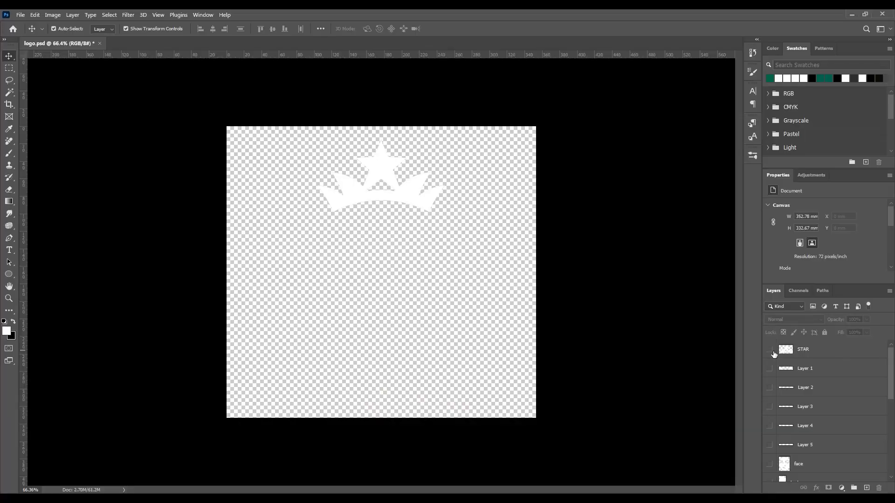
# Show only Layer 1 with the pair of fins and export it through Save for Web as a transparent PNG-24
pyautogui.click(771, 351)
pyautogui.click(770, 368)
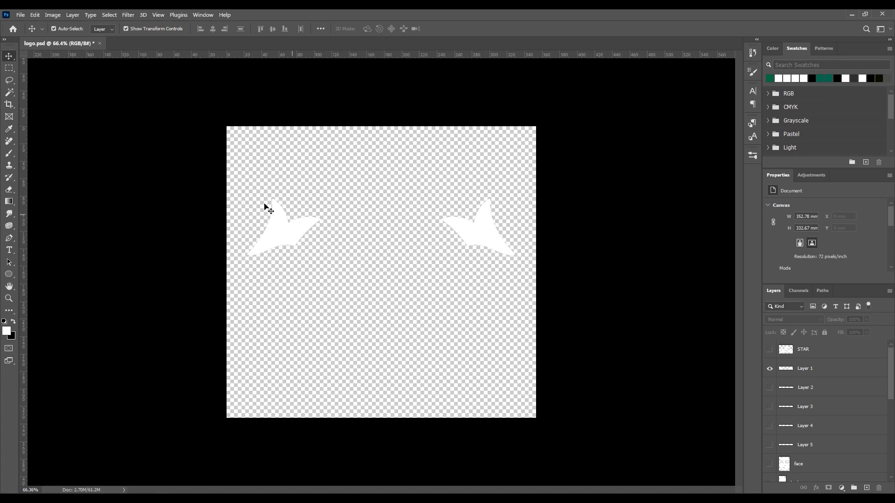
pyautogui.click(20, 15)
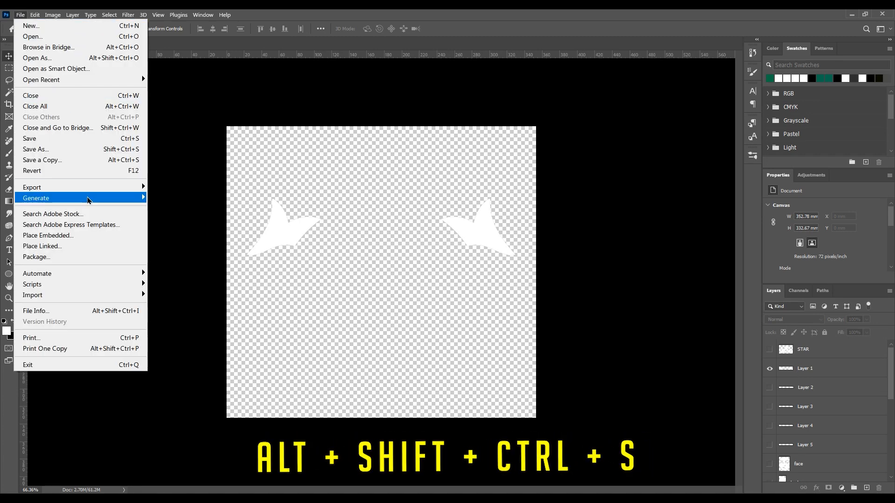
pyautogui.moveTo(88, 188)
pyautogui.click(188, 230)
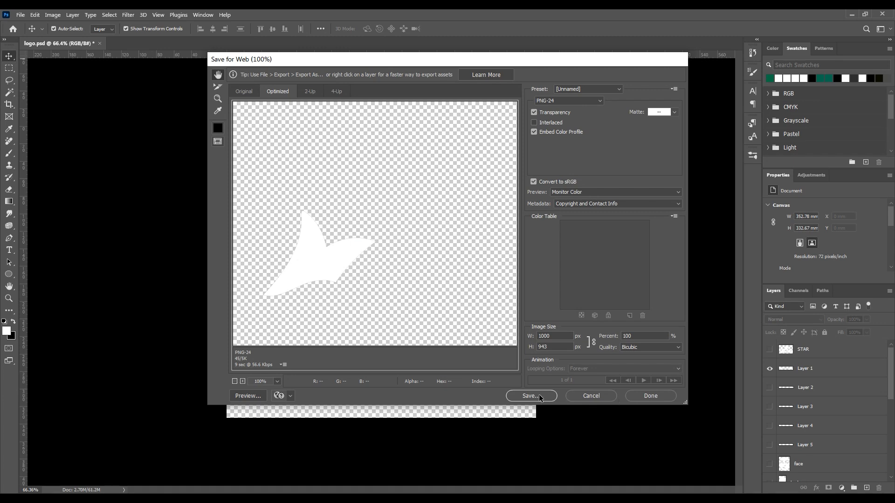
pyautogui.click(530, 396)
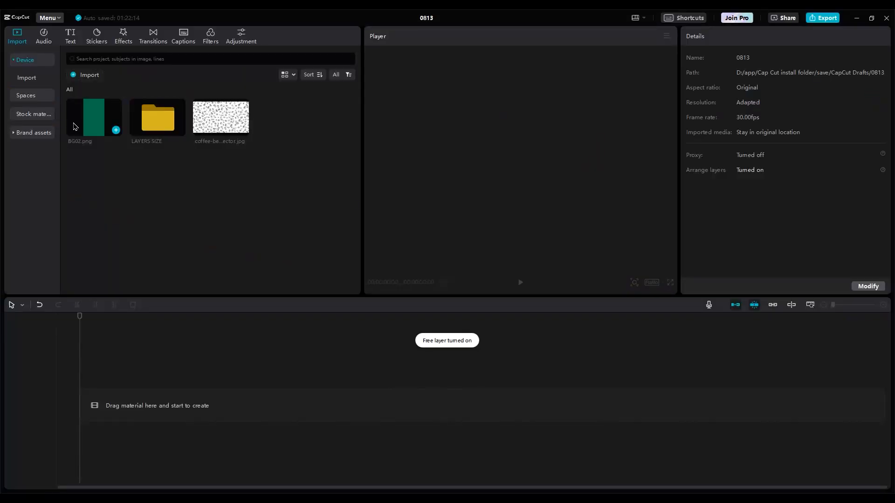
# In CapCut, place BG02.png at the start of the timeline and add the coffee-bean pattern image on a track above it
pyautogui.moveTo(91, 249); pyautogui.dragTo(61, 417)
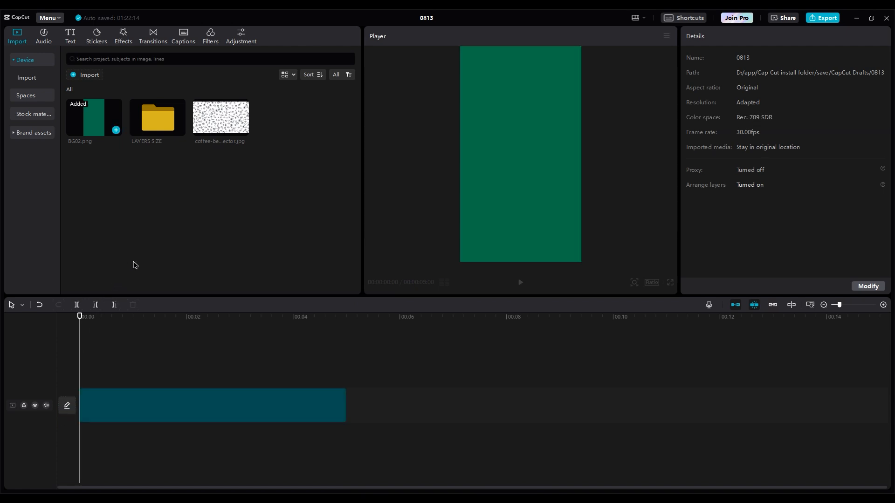
pyautogui.click(203, 394)
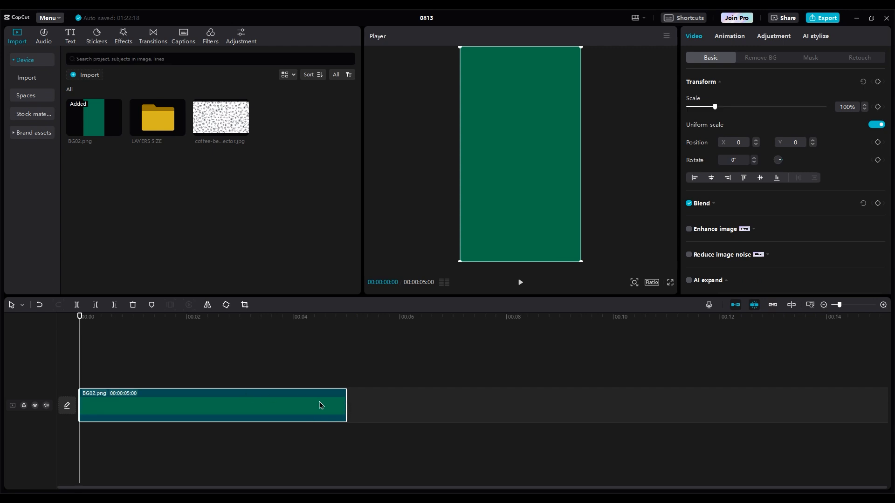
pyautogui.moveTo(210, 142); pyautogui.dragTo(52, 379)
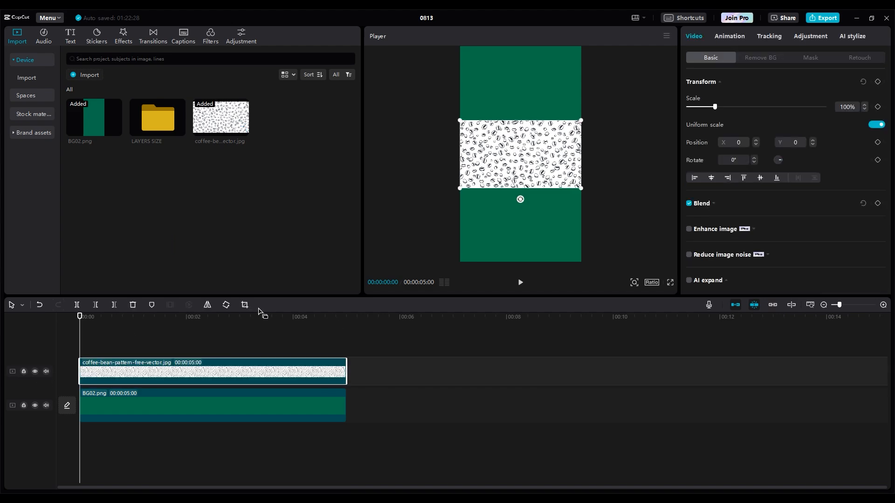
# Rotate the coffee-bean pattern image 90° and scale it to 177% so it fills the frame
pyautogui.click(227, 306)
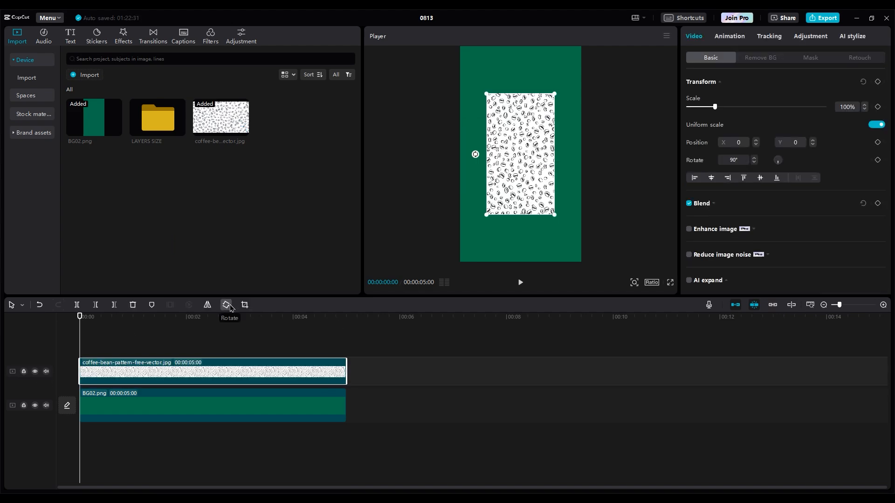
pyautogui.moveTo(552, 216); pyautogui.dragTo(583, 278)
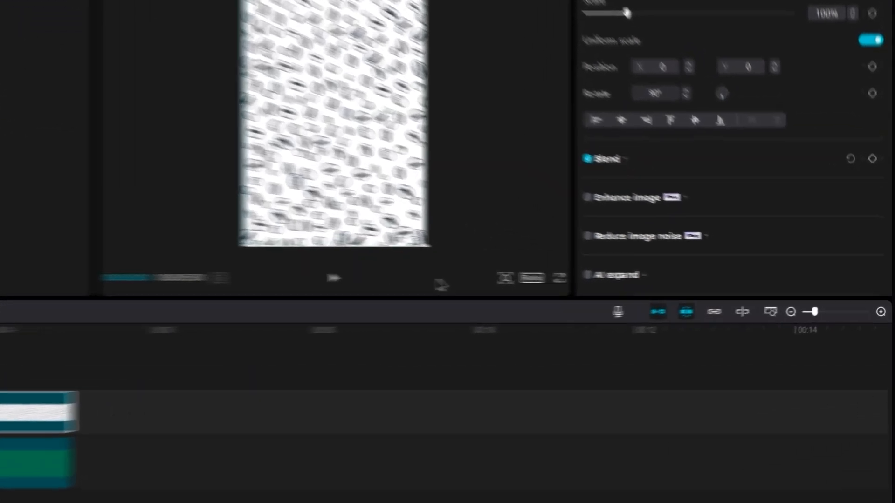
# Set the coffee-bean pattern clip's blend mode to Multiply
pyautogui.click(625, 160)
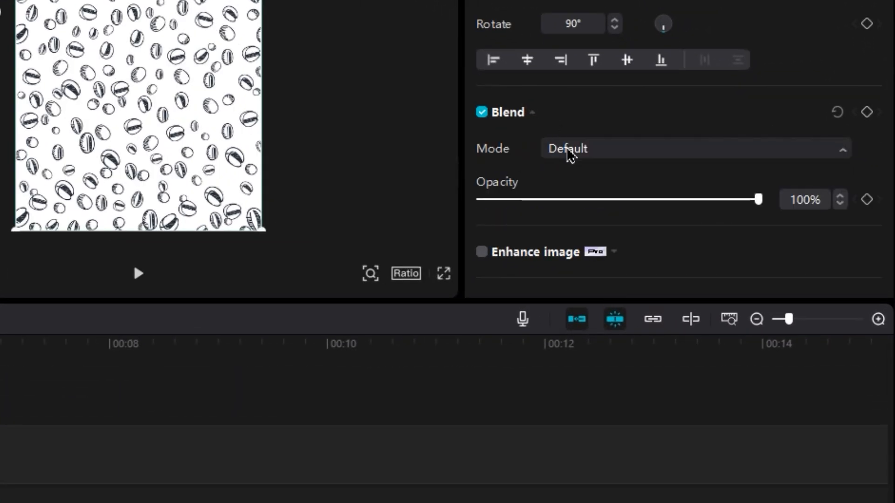
pyautogui.click(570, 154)
pyautogui.click(639, 483)
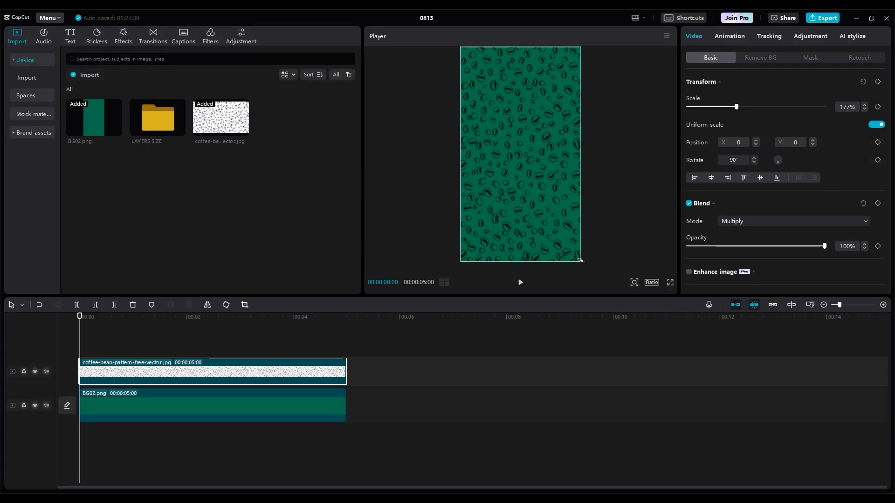
# Add star-t.png from the LAYERS SIZE folder at the timeline start above the coffee-bean pattern, and lock both background tracks
pyautogui.moveTo(580, 260); pyautogui.dragTo(590, 268)
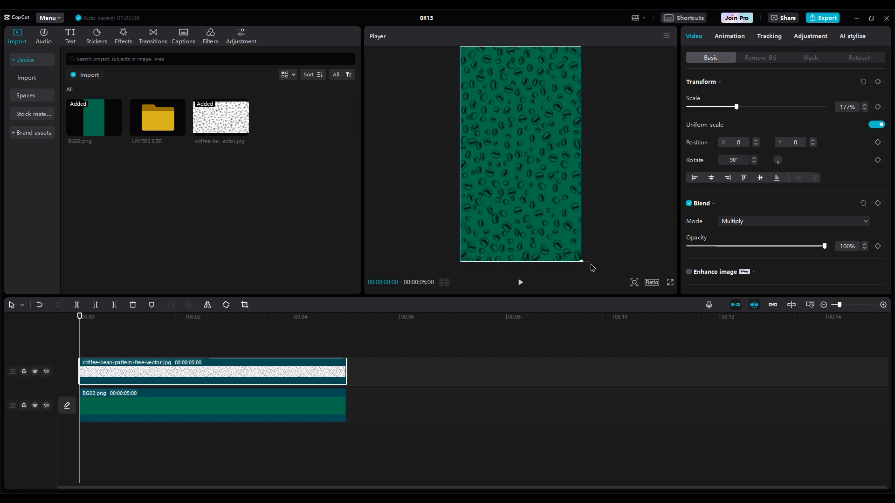
pyautogui.click(101, 347)
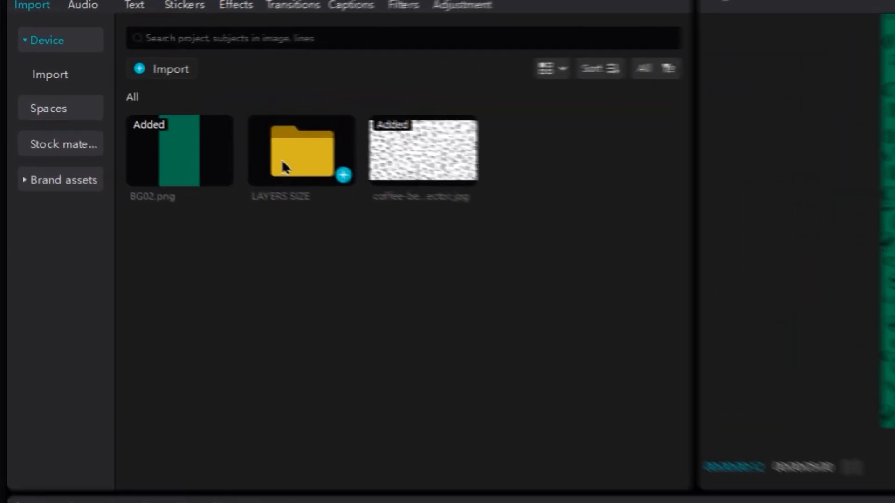
pyautogui.doubleClick(147, 123)
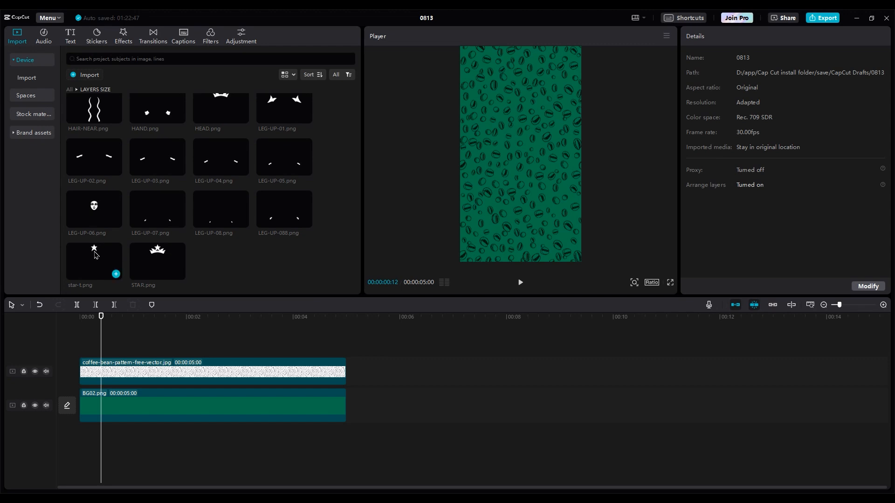
pyautogui.moveTo(86, 281); pyautogui.dragTo(68, 356)
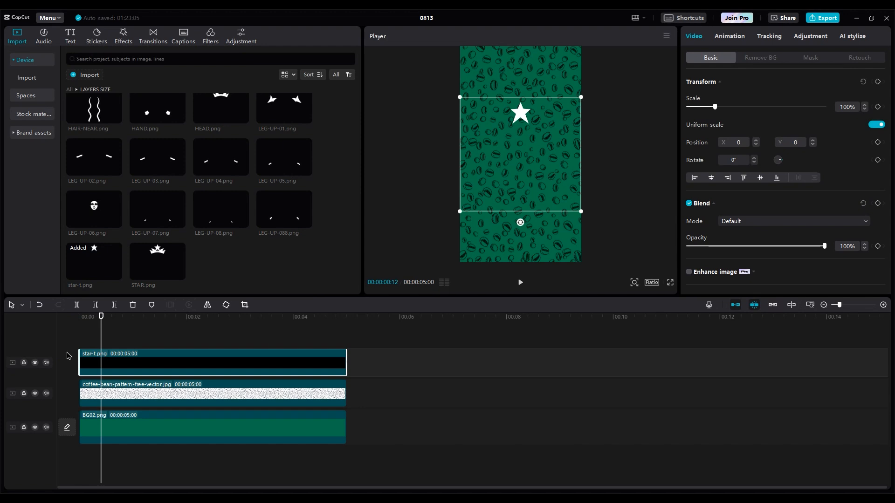
pyautogui.click(25, 427)
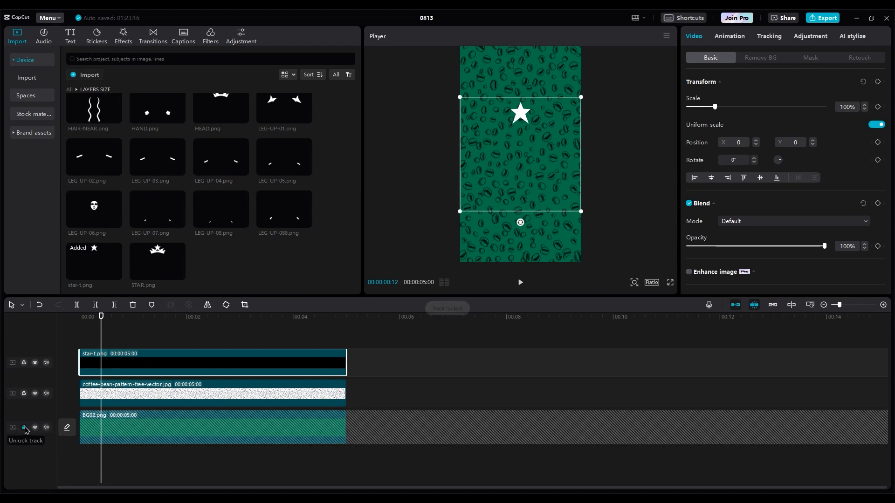
pyautogui.click(24, 394)
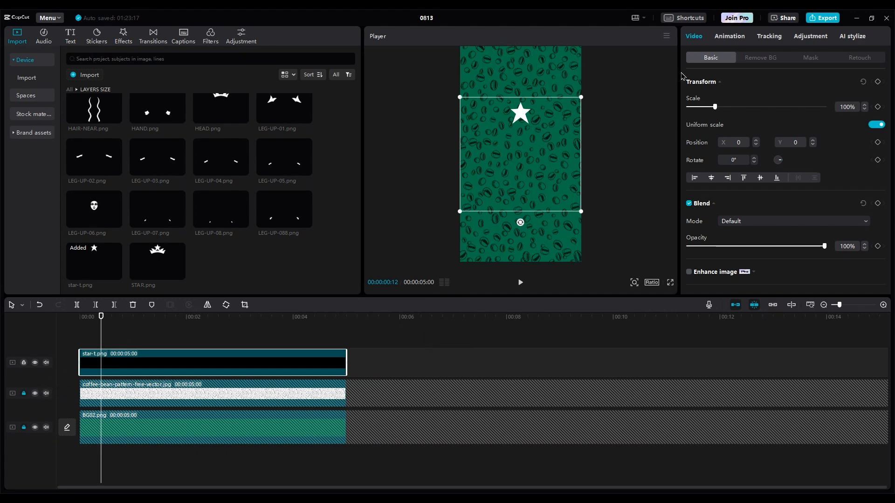
# Apply the Rotate In animation to the star clip with a duration of 1.0 s
pyautogui.click(725, 40)
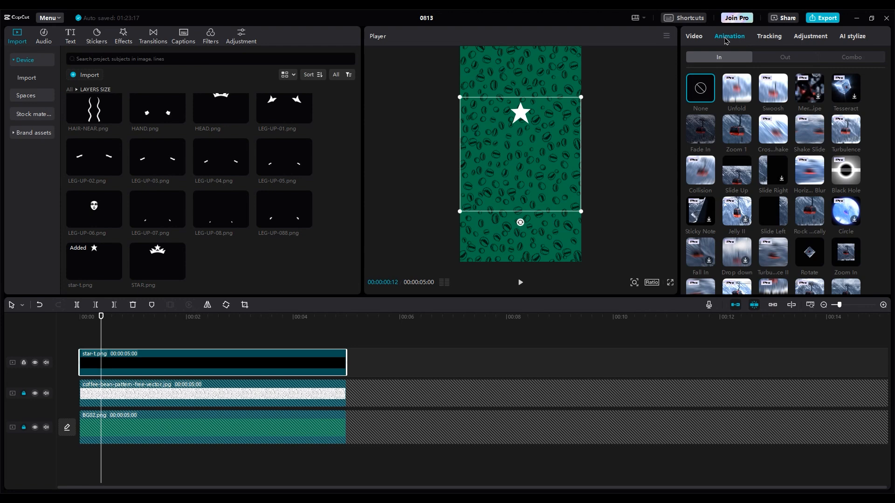
pyautogui.click(810, 254)
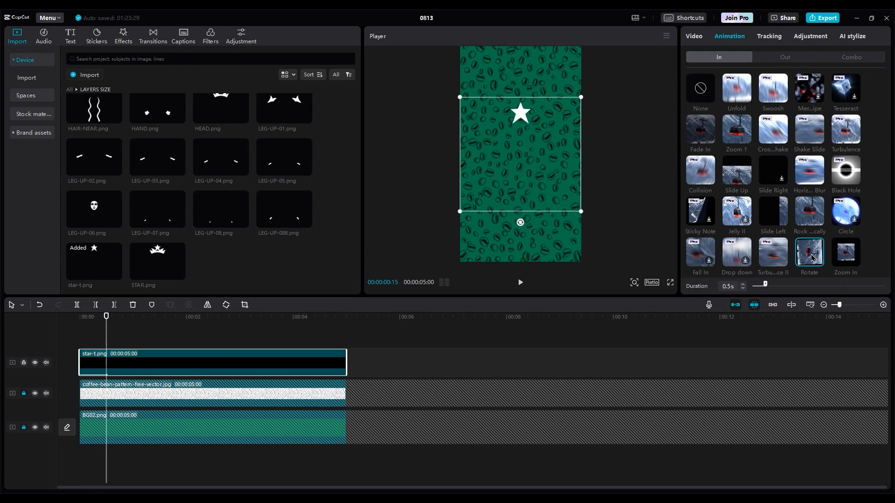
pyautogui.moveTo(765, 283); pyautogui.dragTo(774, 284)
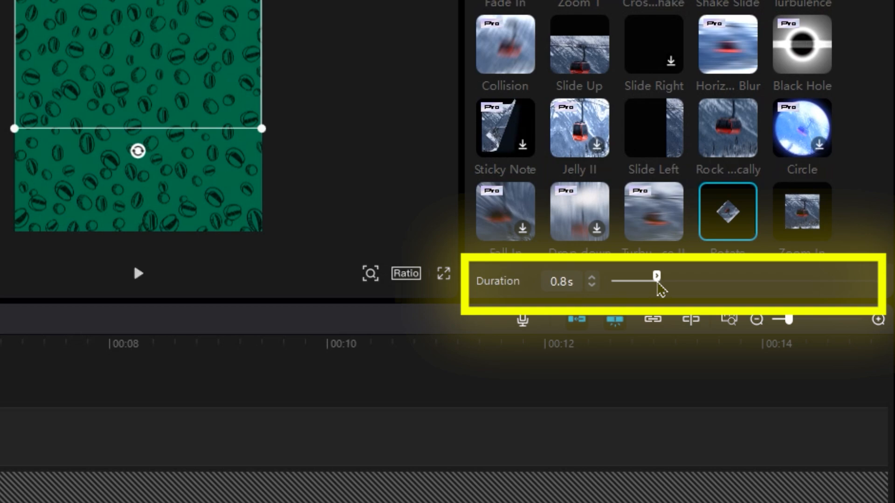
pyautogui.click(592, 278)
pyautogui.click(592, 278)
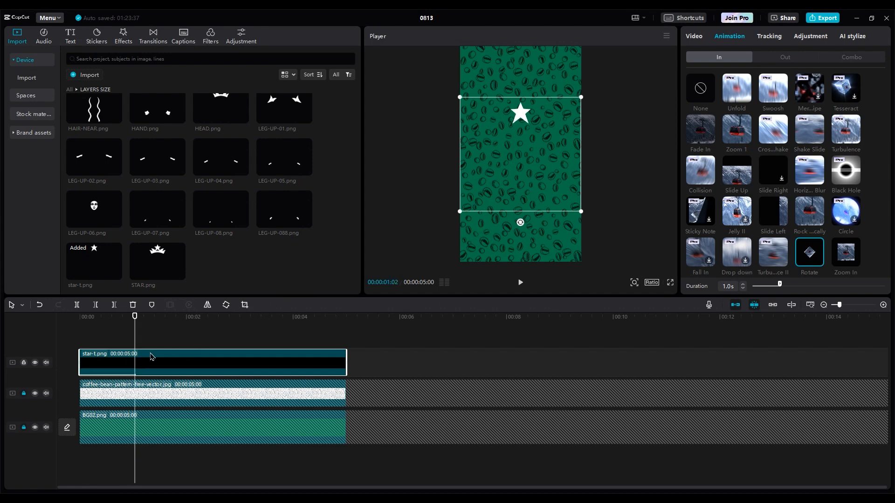
# Duplicate the animated star clip onto four more tracks above it, all starting at the beginning of the timeline
pyautogui.moveTo(109, 369); pyautogui.dragTo(106, 346)
pyautogui.click(80, 317)
pyautogui.scroll(3, 117, 402)
pyautogui.scroll(-1, 117, 402)
pyautogui.scroll(-1, 118, 402)
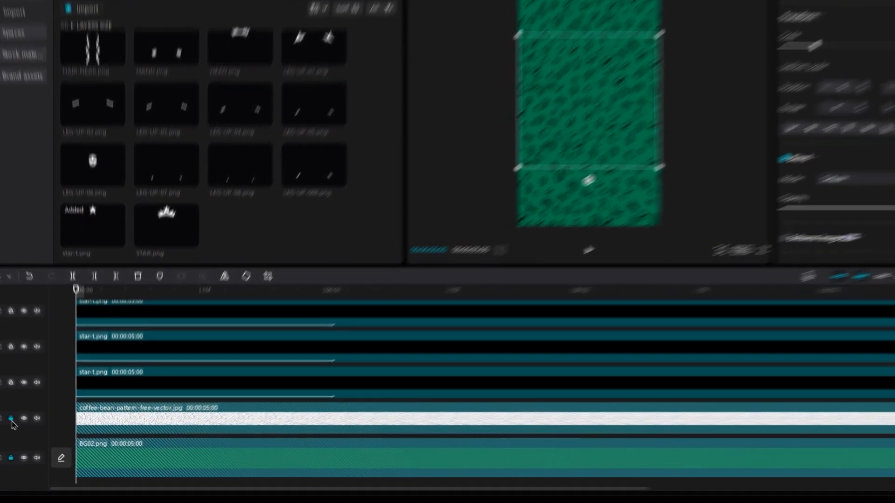
# Stagger the four star copies so each starts two frames after the star clip on the track below
pyautogui.press('Right')
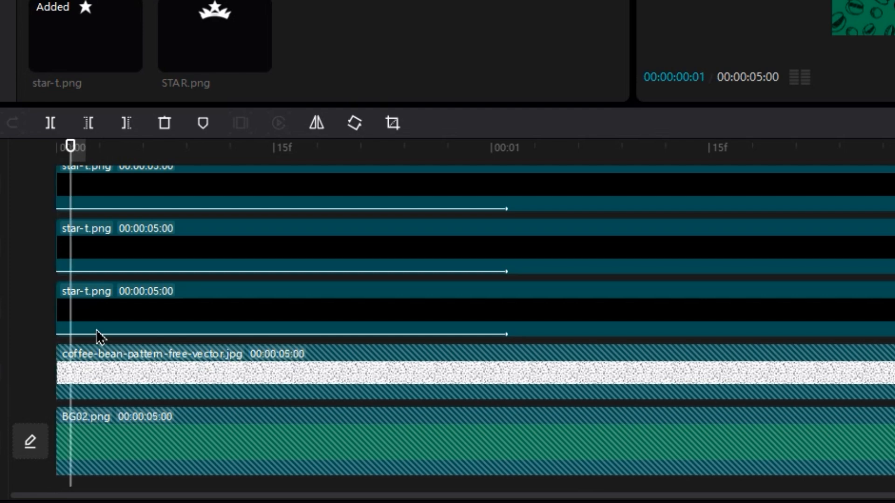
pyautogui.press('Right')
pyautogui.moveTo(134, 271); pyautogui.dragTo(166, 274)
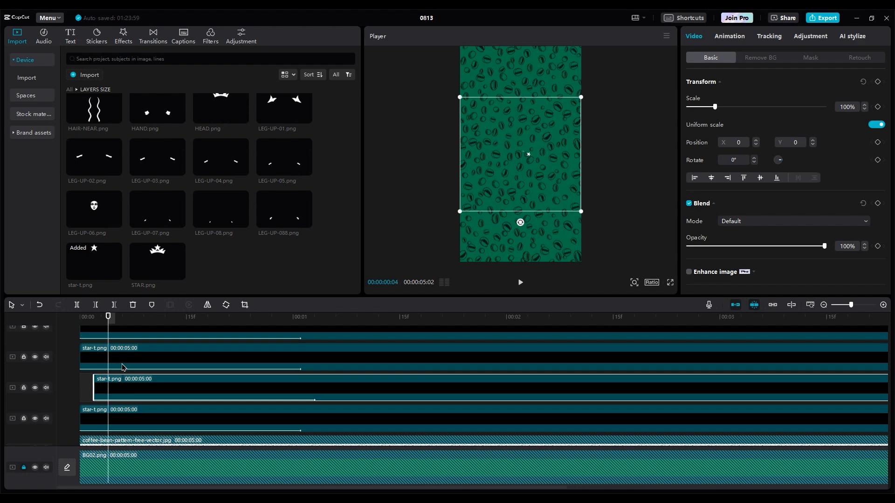
pyautogui.moveTo(124, 367); pyautogui.dragTo(155, 370)
pyautogui.scroll(2, 144, 378)
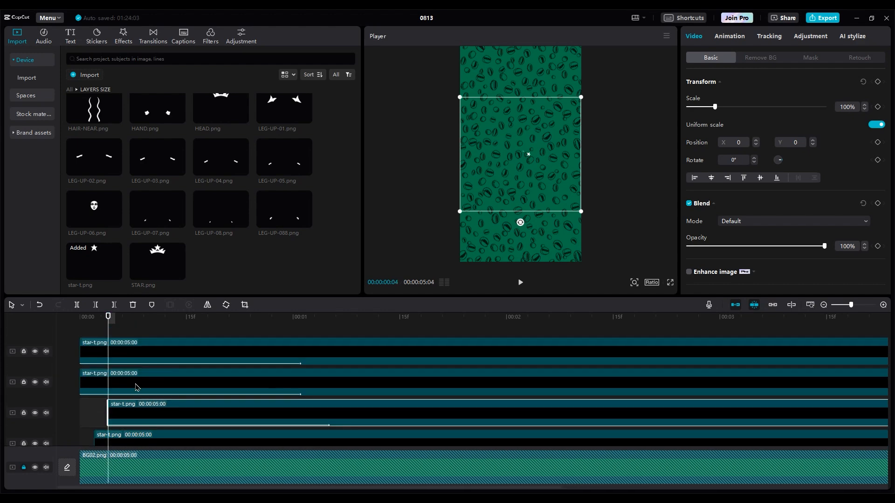
pyautogui.moveTo(138, 387); pyautogui.dragTo(178, 387)
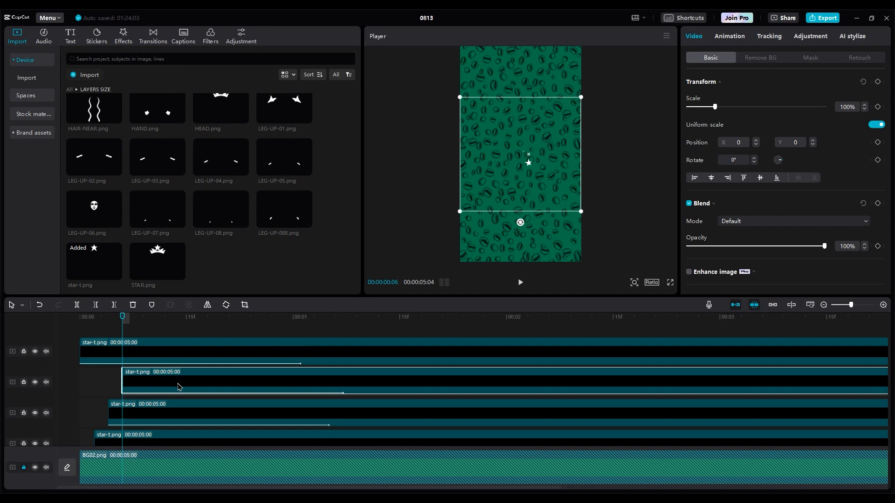
pyautogui.moveTo(150, 360); pyautogui.dragTo(203, 362)
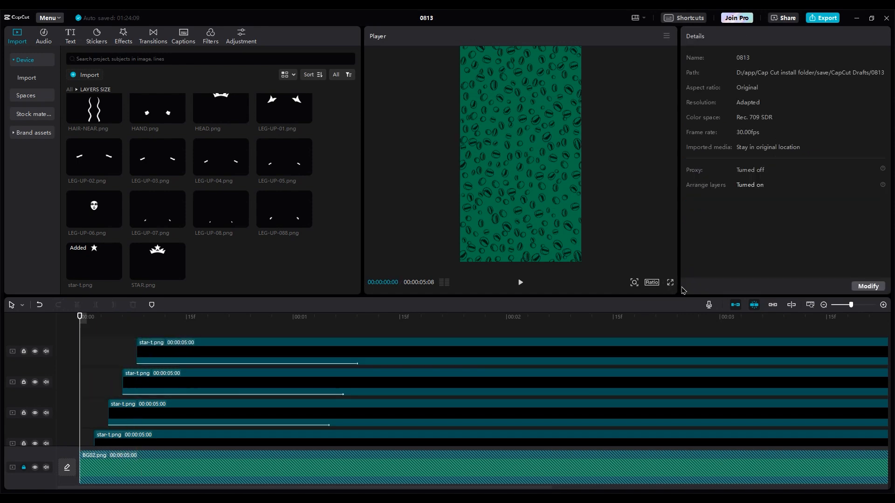
# Add one more star copy on top, starting two frames after the previous one, and play back the star animation
pyautogui.click(670, 284)
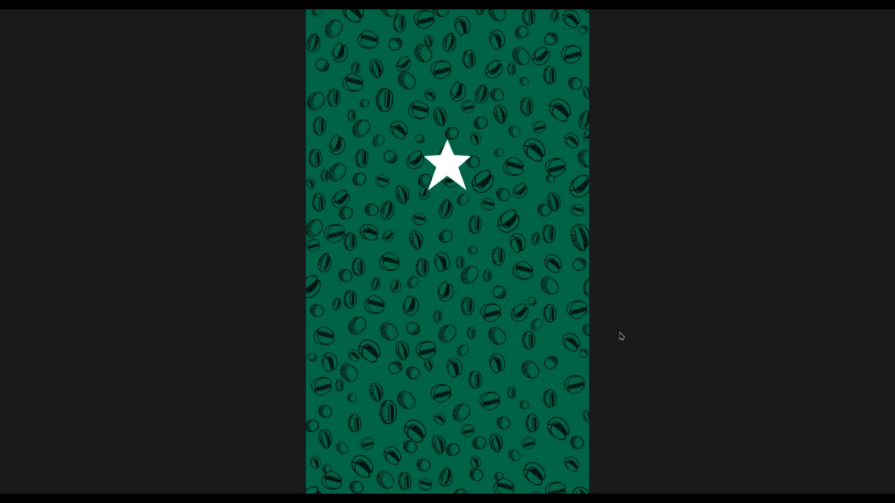
pyautogui.press('Escape')
pyautogui.click(208, 355)
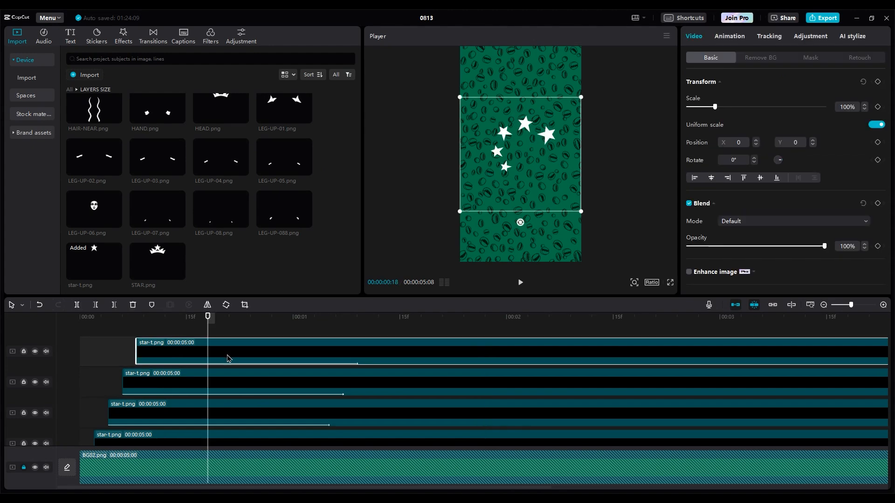
pyautogui.moveTo(224, 355)
pyautogui.mouseDown()
pyautogui.moveTo(226, 332)
pyautogui.moveTo(223, 353)
pyautogui.mouseUp()
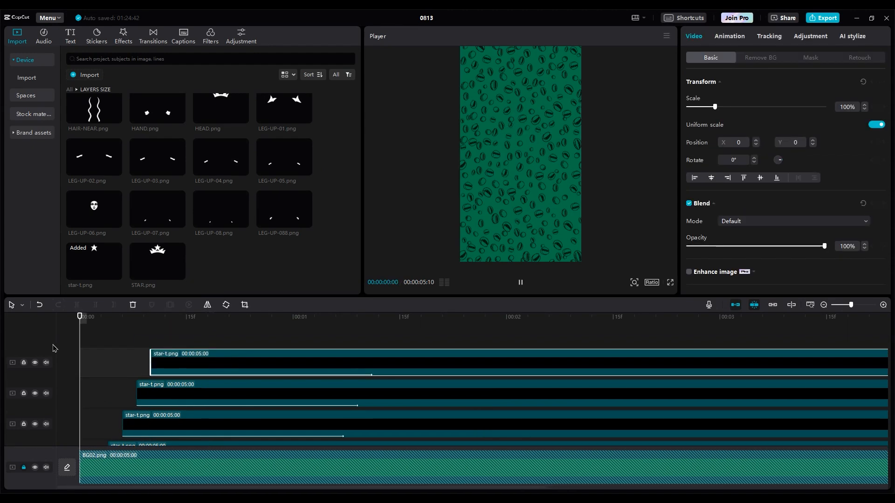
pyautogui.press('space')
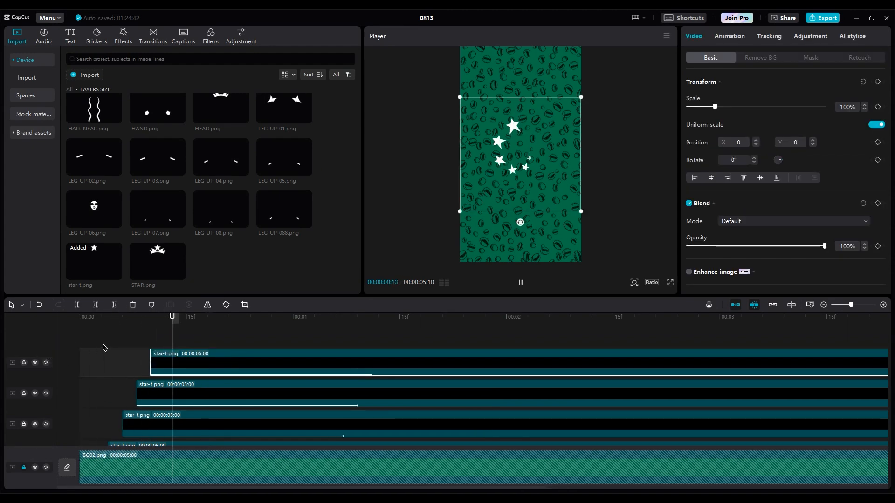
pyautogui.press('space')
pyautogui.scroll(-5, 121, 346)
pyautogui.scroll(5, 153, 373)
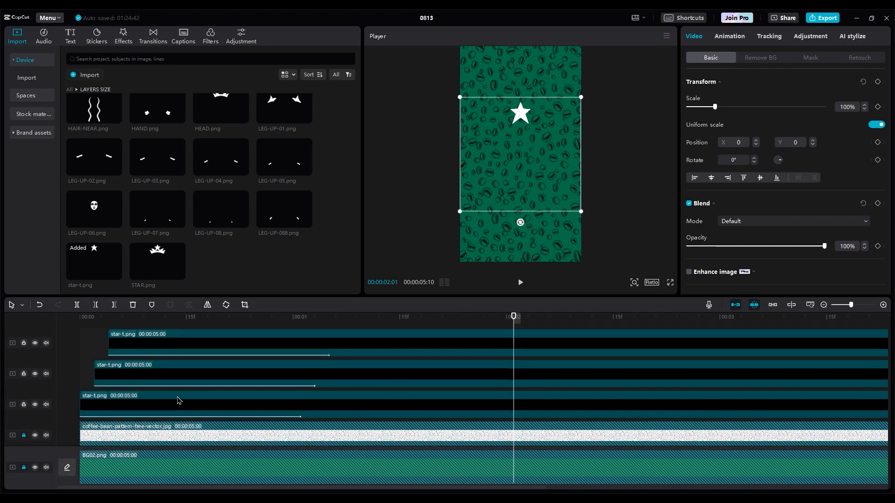
# Combine all the unlocked star clips into one compound clip
pyautogui.click(374, 344)
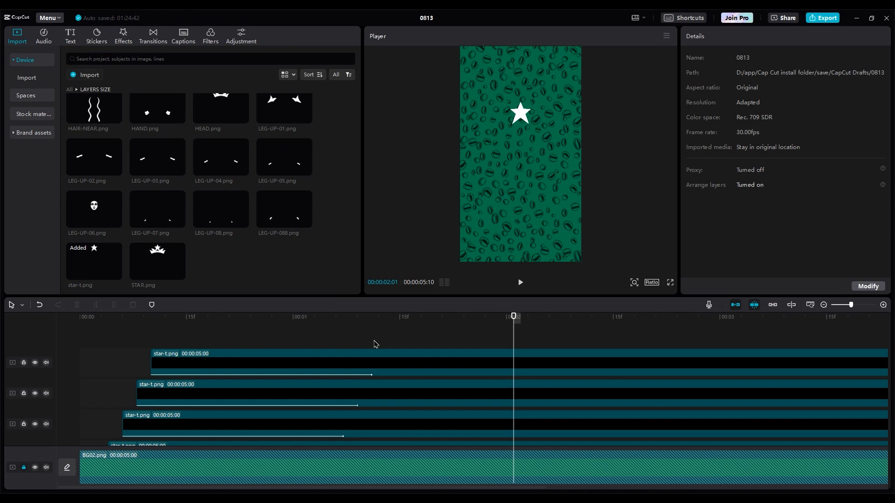
pyautogui.hotkey('ctrl', 'a')
pyautogui.scroll(-4, 347, 357)
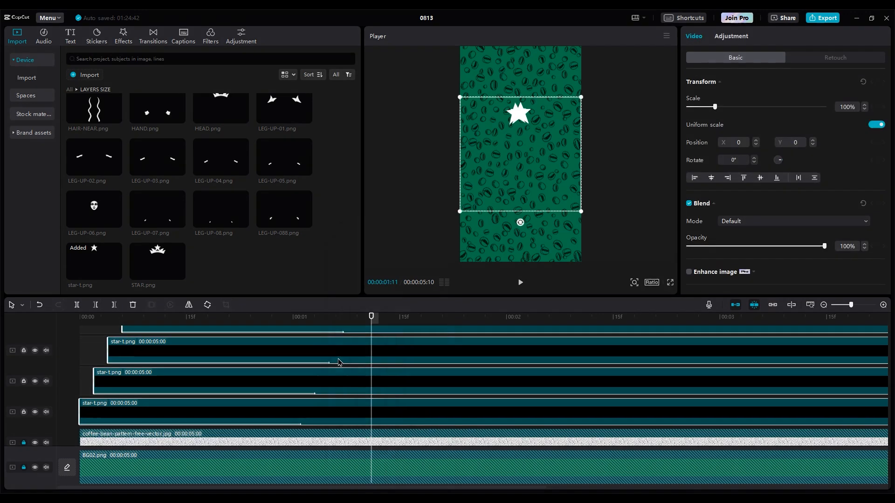
pyautogui.rightClick(340, 362)
pyautogui.click(368, 339)
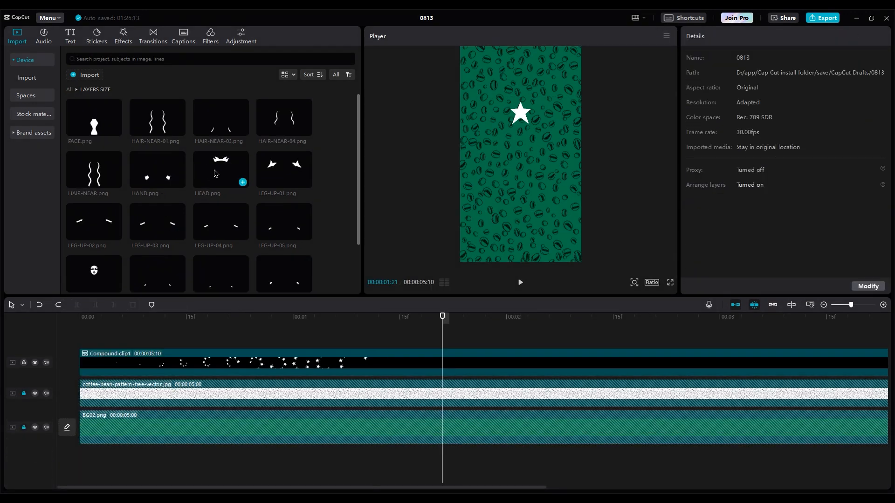
# Place HEAD.png at the timeline start above the star compound clip and try a rotating In animation lasting 1.1 s
pyautogui.moveTo(216, 174); pyautogui.dragTo(49, 358)
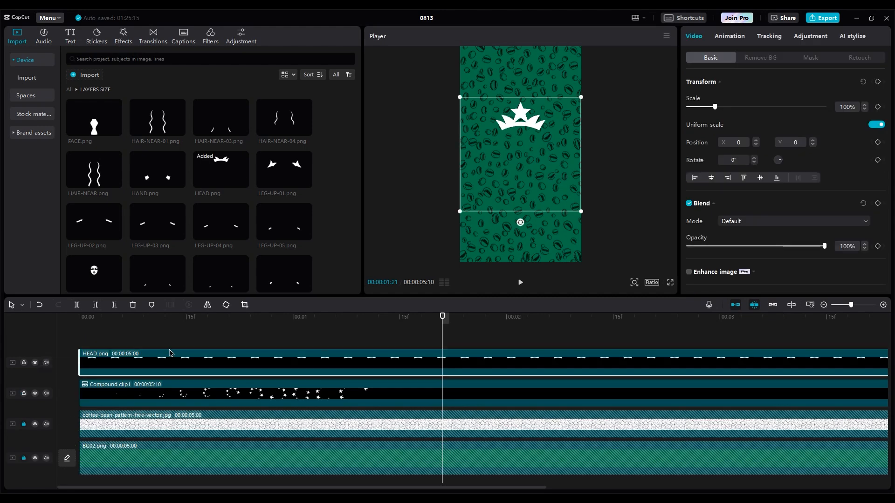
pyautogui.click(729, 36)
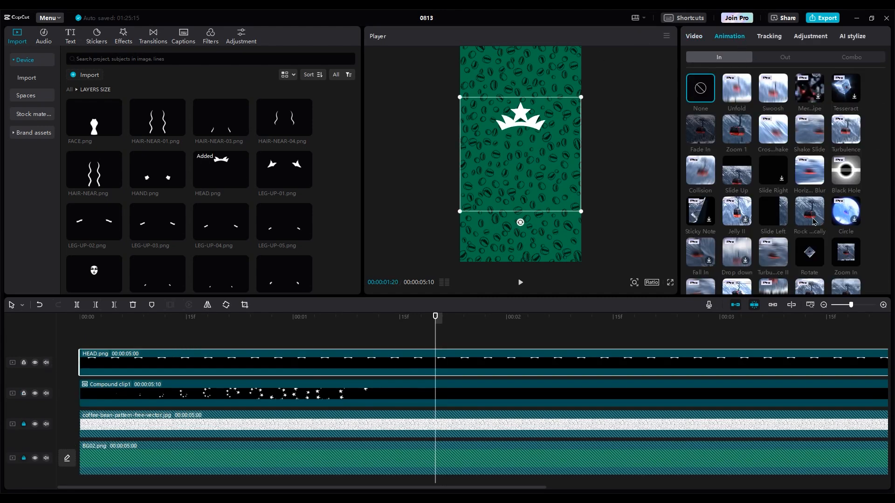
pyautogui.scroll(-10, 805, 219)
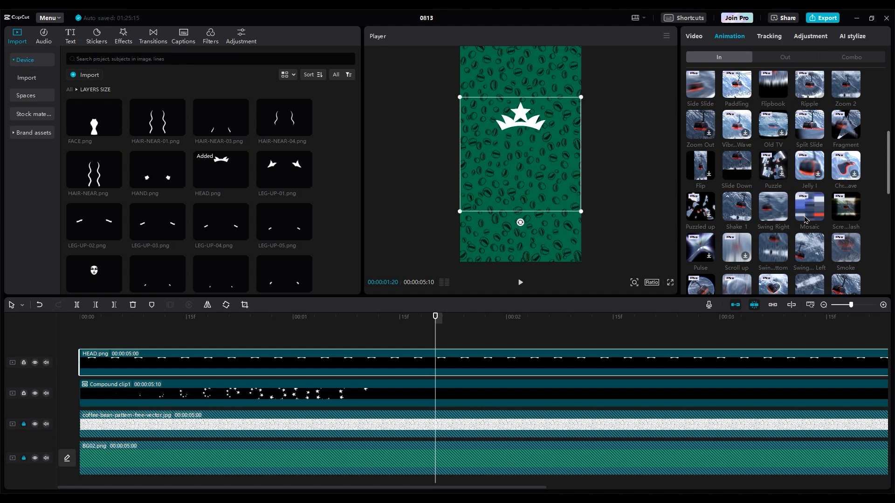
pyautogui.scroll(-3, 806, 222)
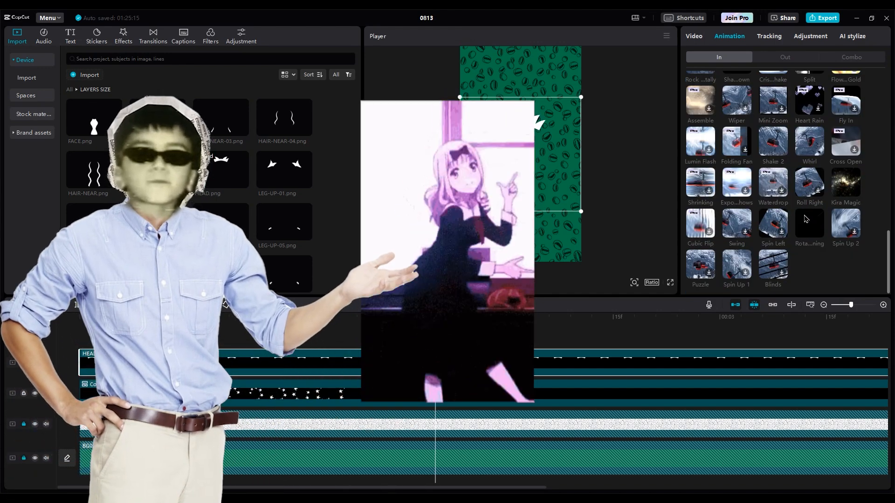
pyautogui.click(815, 230)
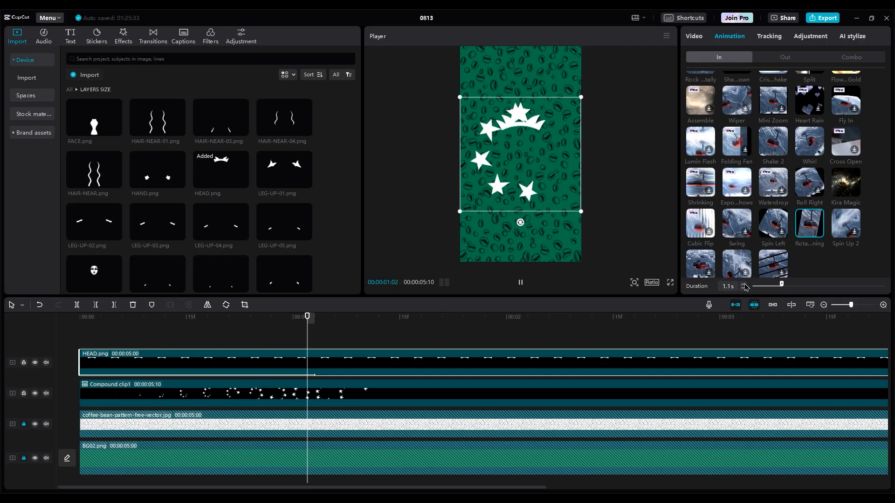
# Move the HEAD.png clip to start at frame 29, switch its In animation to Zoom In at 1.0 s, and play it back
pyautogui.moveTo(247, 358); pyautogui.dragTo(417, 357)
pyautogui.moveTo(315, 322); pyautogui.dragTo(356, 333)
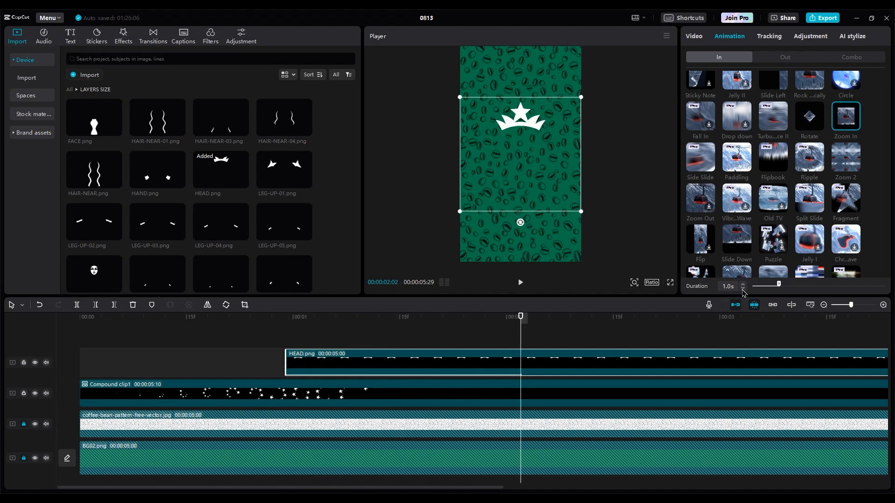
pyautogui.click(252, 322)
pyautogui.press('space')
# Place LEG-UP-06.png above the HEAD.png clip, aligned to its start, with a Zoom In animation lasting 1.0 s
pyautogui.moveTo(95, 274); pyautogui.dragTo(289, 333)
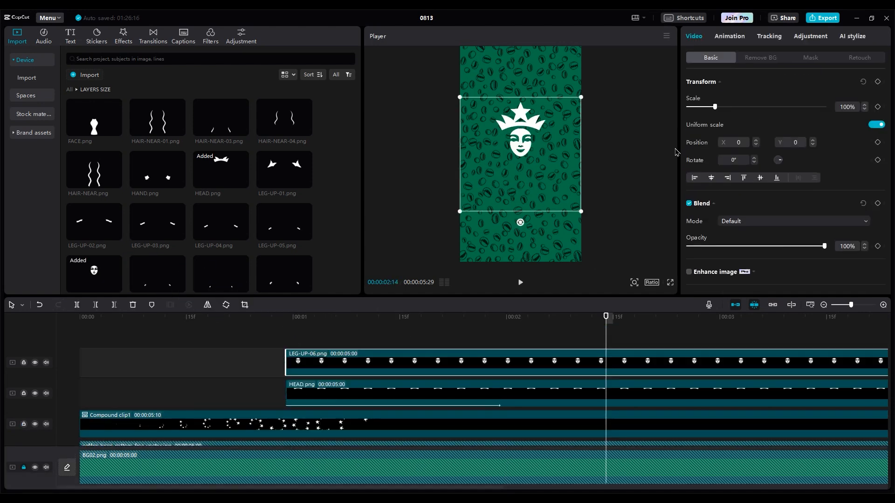
pyautogui.click(729, 36)
pyautogui.click(847, 120)
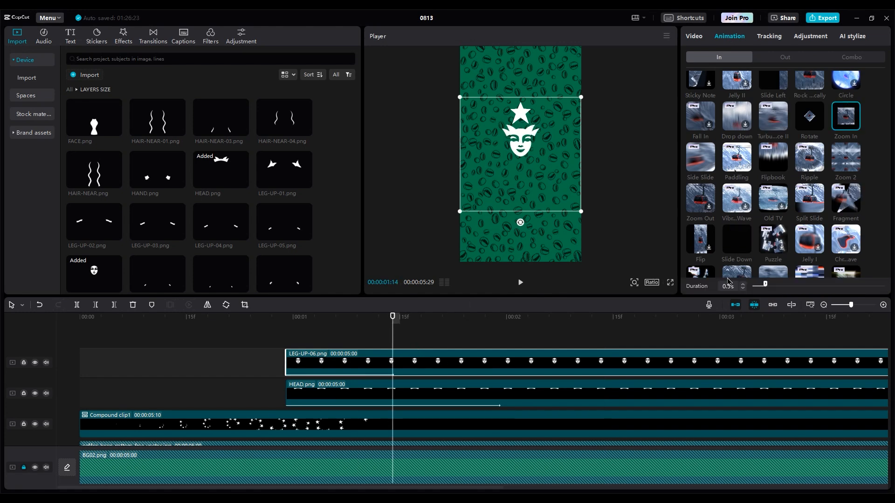
pyautogui.click(742, 285)
pyautogui.click(742, 284)
pyautogui.click(743, 284)
pyautogui.click(742, 285)
pyautogui.click(742, 285)
# Shift the LEG-UP-06.png clip to start three frames after the HEAD.png clip and play back the result
pyautogui.moveTo(410, 366); pyautogui.dragTo(453, 365)
pyautogui.click(308, 344)
pyautogui.press('space')
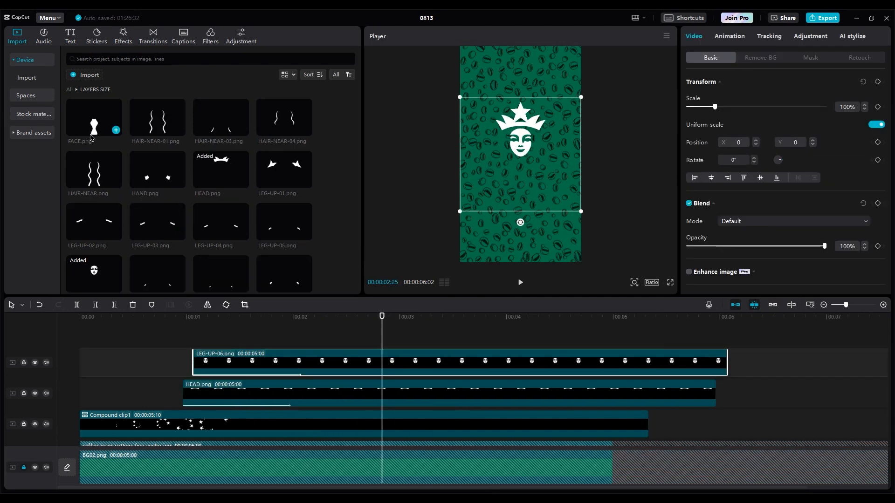
# Place FACE.png above the LEG-UP-06.png clip, starting three frames after it, with a Zoom In animation longer than 0.8 s
pyautogui.moveTo(92, 136); pyautogui.dragTo(195, 335)
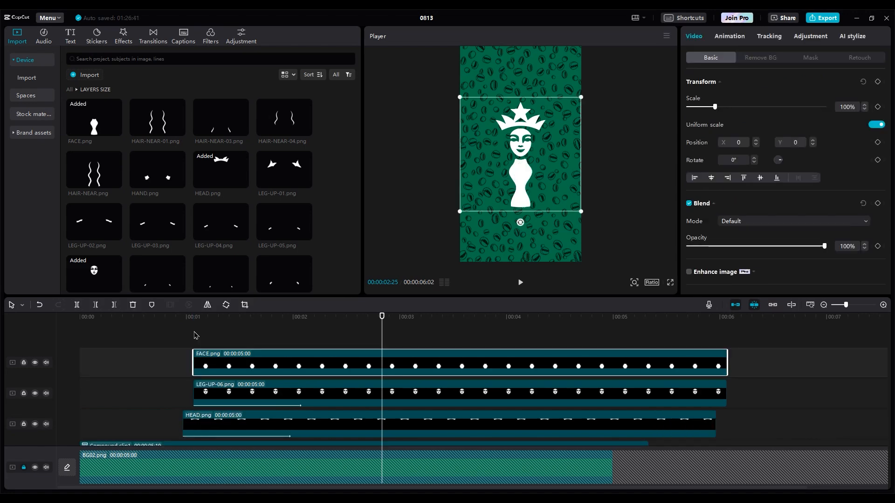
pyautogui.click(730, 36)
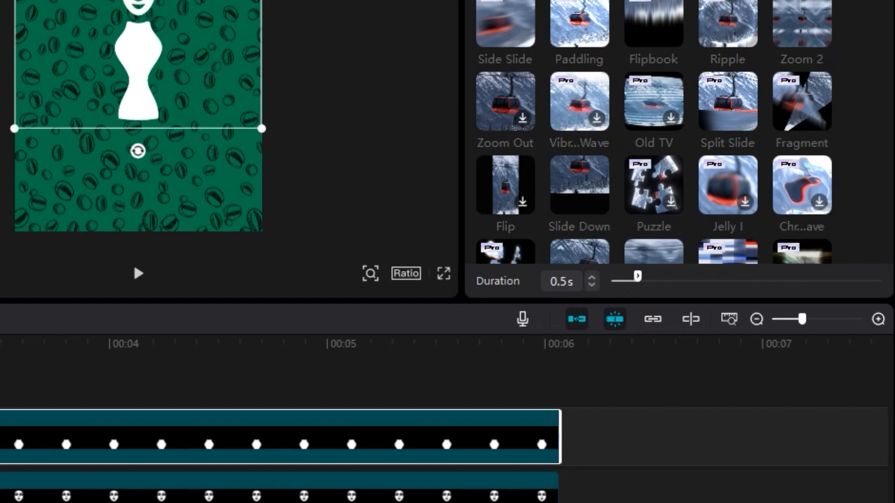
pyautogui.click(597, 281)
pyautogui.click(596, 281)
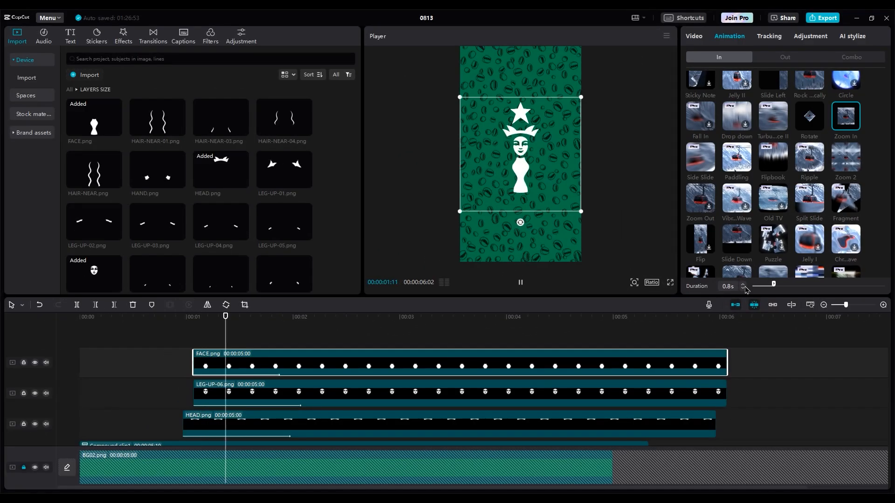
pyautogui.click(745, 287)
pyautogui.click(745, 287)
# Stack HAIR-NEAR.png, HAIR-NEAR-01.png, HAIR-NEAR-04.png and HAIR-NEAR-03.png on tracks above the FACE.png clip, aligned to its start
pyautogui.moveTo(94, 170); pyautogui.dragTo(202, 332)
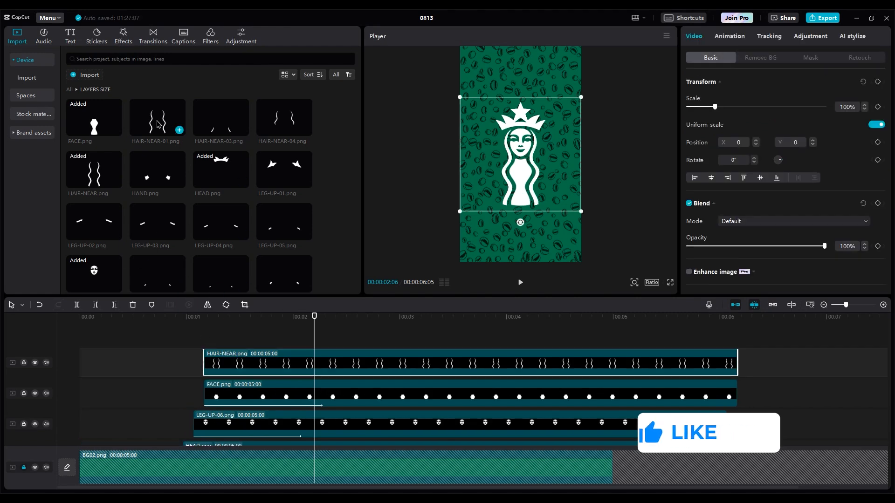
pyautogui.moveTo(160, 118); pyautogui.dragTo(197, 340)
pyautogui.moveTo(283, 119); pyautogui.dragTo(214, 343)
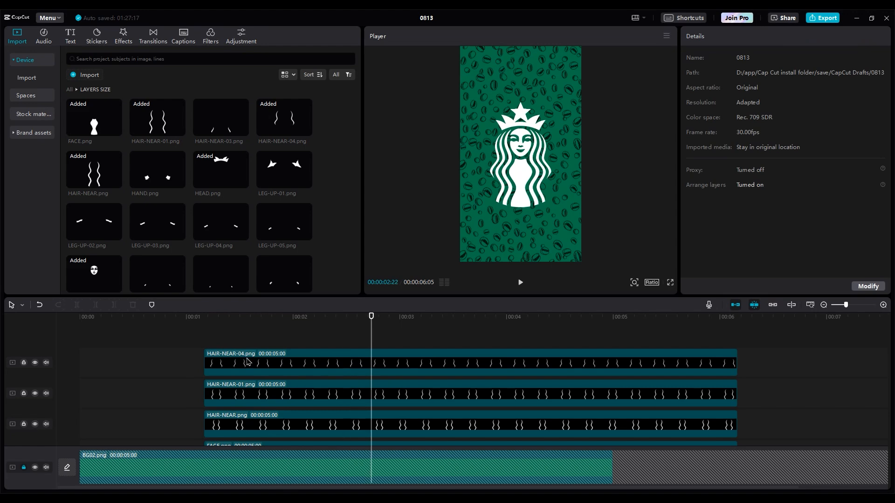
pyautogui.press('space')
pyautogui.scroll(-1, 281, 407)
pyautogui.moveTo(219, 133); pyautogui.dragTo(203, 339)
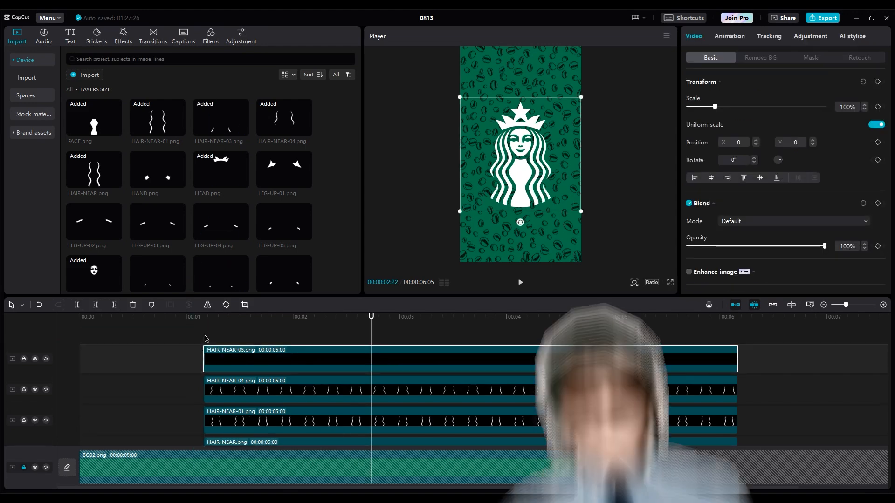
# Apply a Horizontal mask to the HAIR-NEAR.png clip and raise its edge over the hair strands
pyautogui.scroll(-4, 326, 396)
pyautogui.click(512, 362)
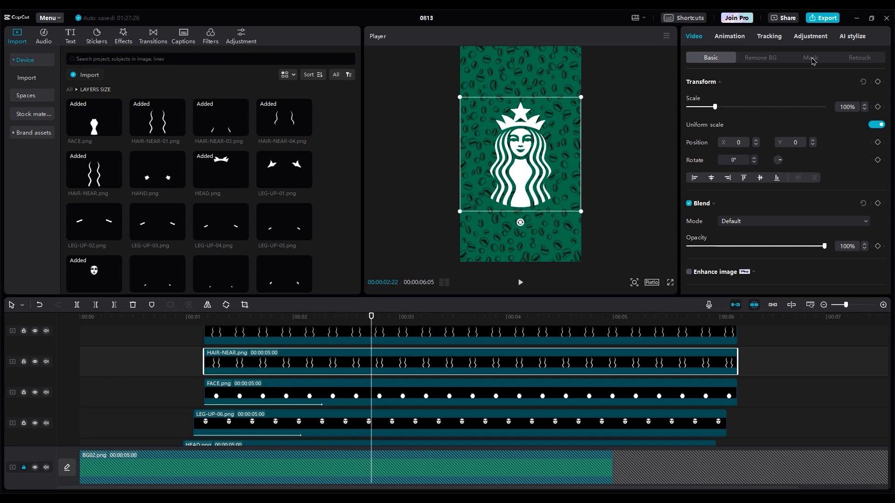
pyautogui.click(811, 58)
pyautogui.click(743, 114)
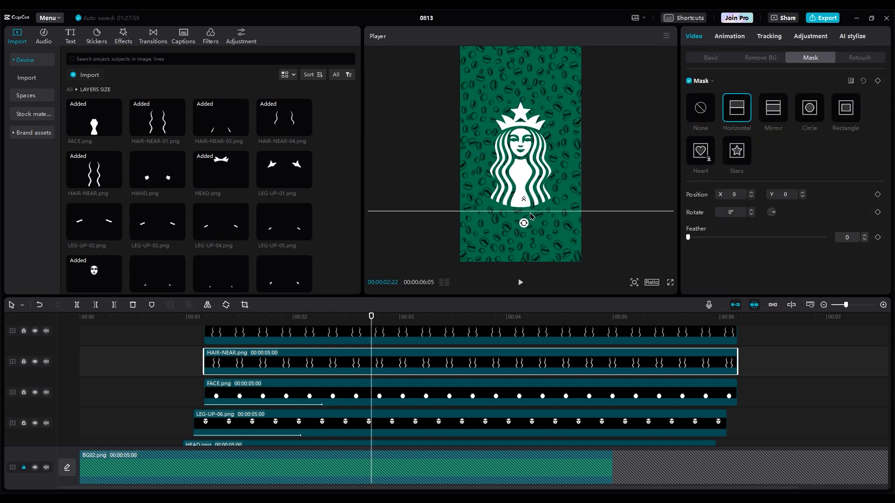
pyautogui.hotkey('ctrl', 'z')
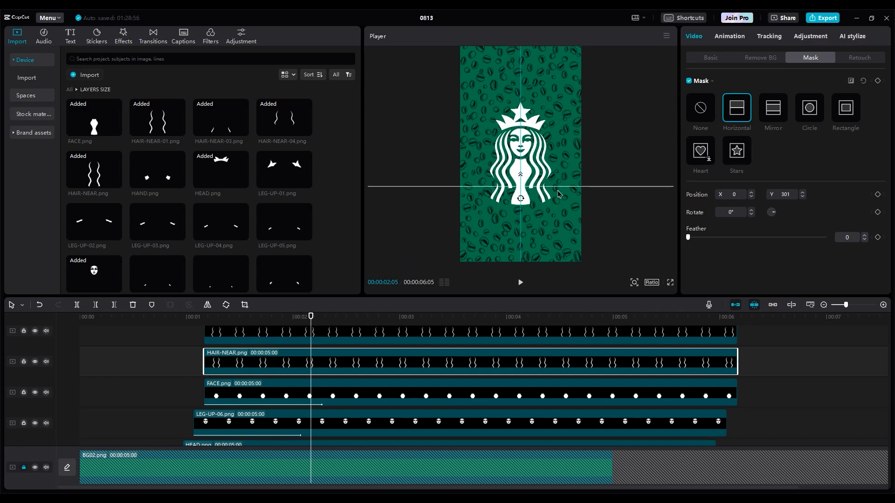
pyautogui.moveTo(558, 218); pyautogui.dragTo(552, 193)
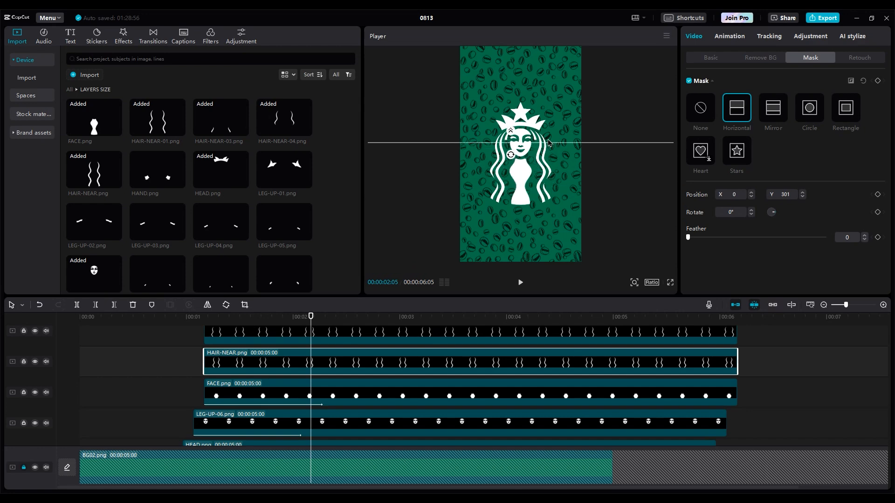
# Keyframe the HAIR-NEAR.png mask position from Y 359 at the clip's start to Y -472 about 1.5 s into the clip
pyautogui.moveTo(210, 320); pyautogui.dragTo(205, 319)
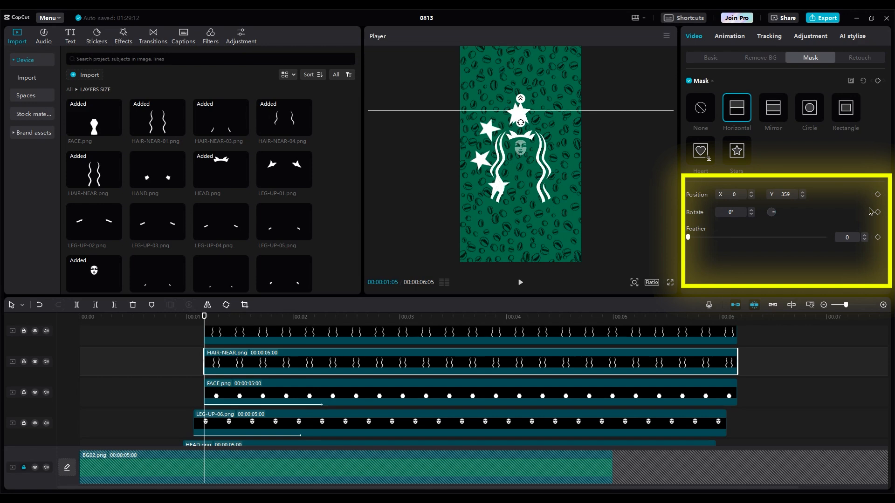
pyautogui.click(878, 195)
pyautogui.press('space')
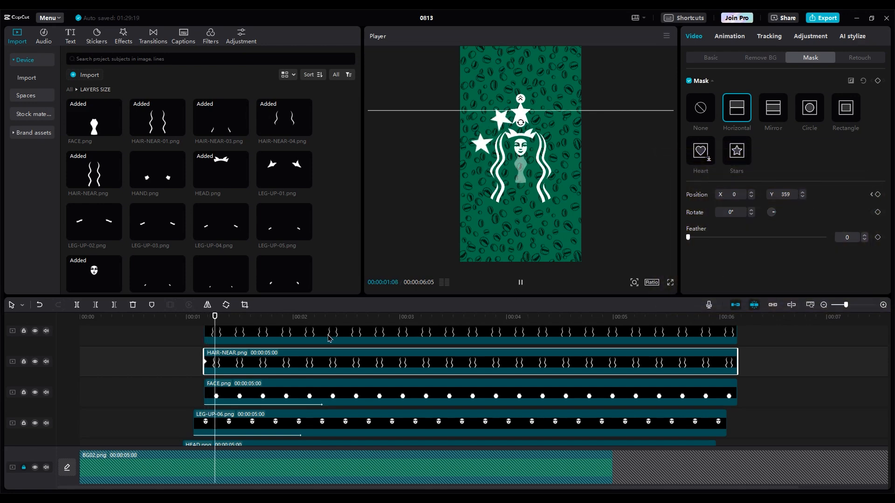
pyautogui.moveTo(542, 116); pyautogui.dragTo(547, 180)
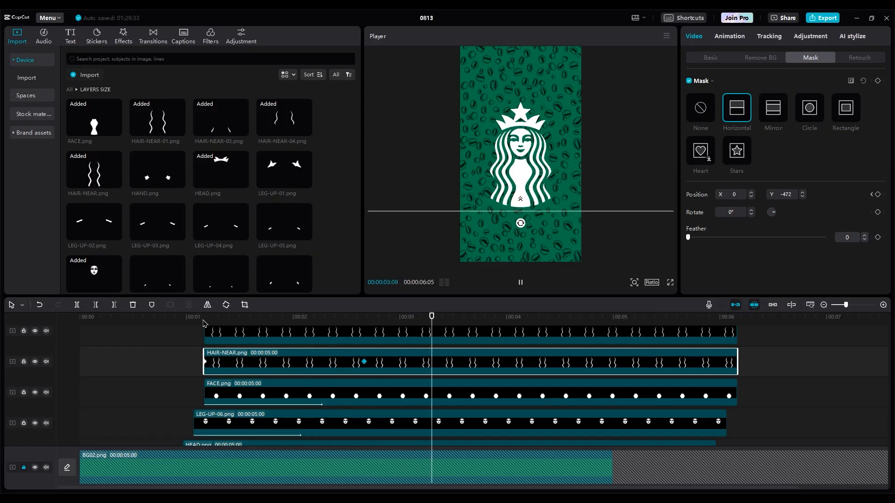
# Show the keyframe animation of HAIR-NEAR.png, shape the mask's Position Y curve into a smooth ease, and hide the graph
pyautogui.rightClick(377, 368)
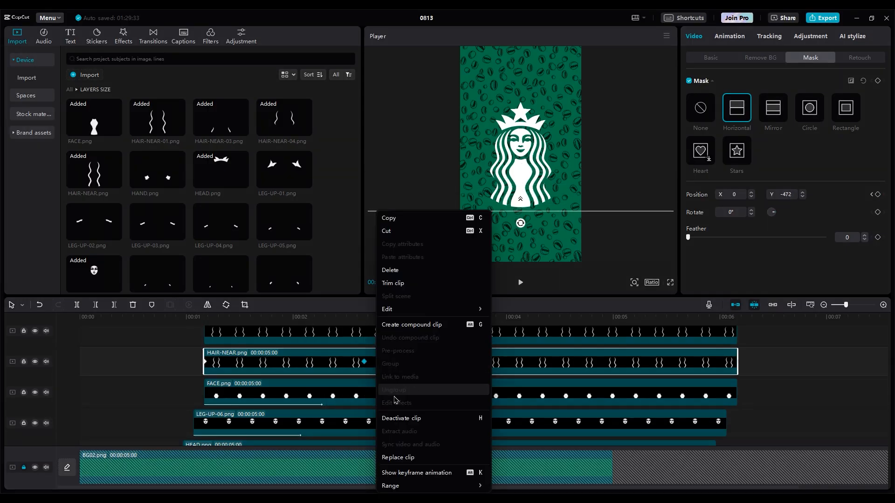
pyautogui.click(416, 473)
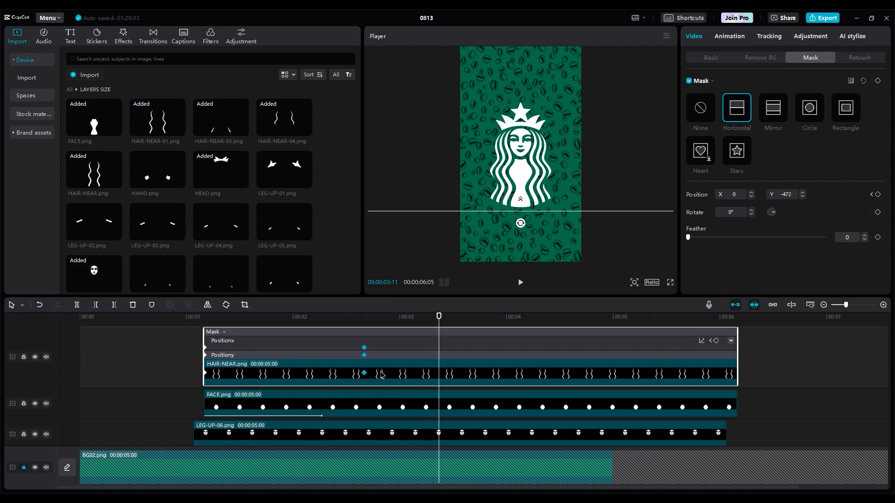
pyautogui.click(406, 358)
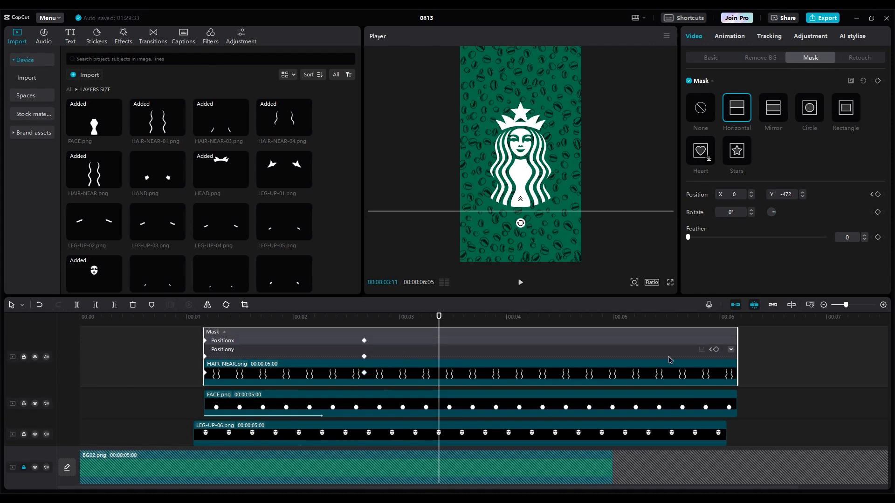
pyautogui.click(731, 350)
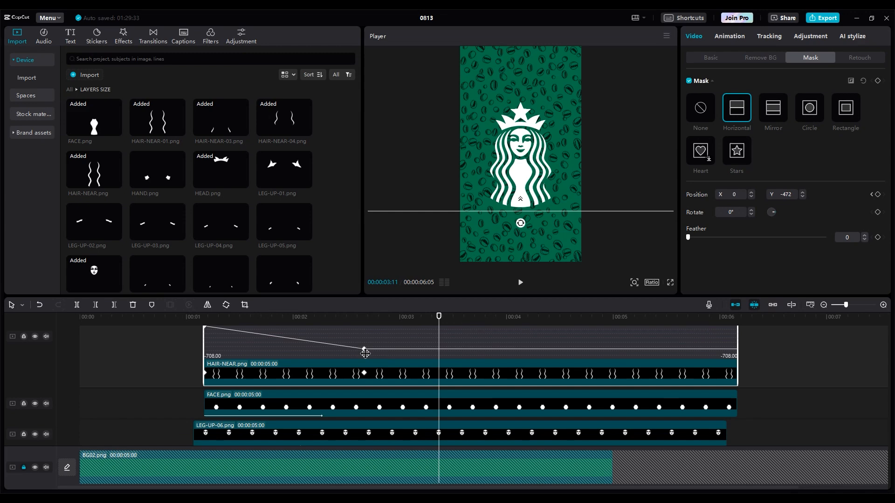
pyautogui.scroll(1, 386, 378)
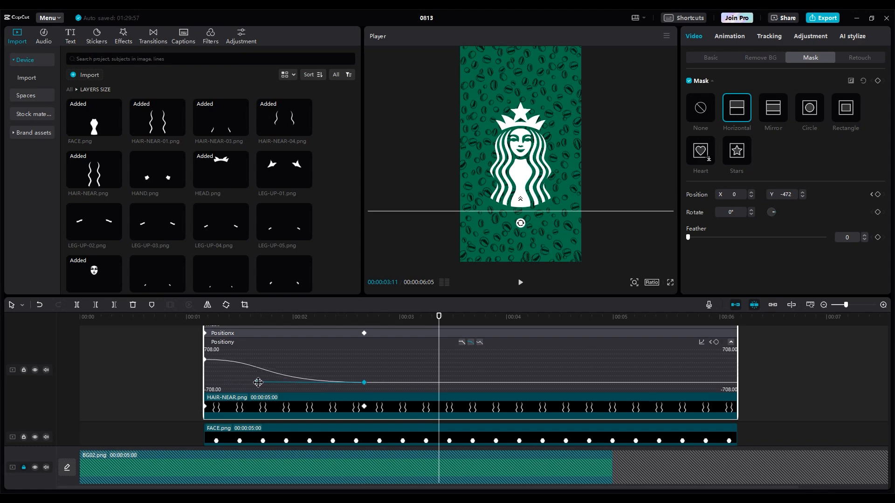
pyautogui.rightClick(409, 379)
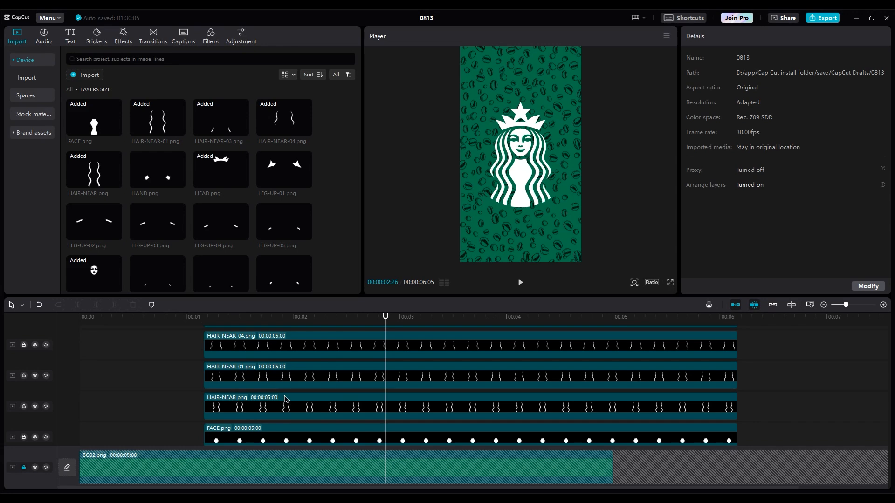
# Copy the attributes of HAIR-NEAR.png and paste them, including the mask, onto HAIR-NEAR-01.png, HAIR-NEAR-04.png and HAIR-NEAR-03.png with keyframe timing maintained
pyautogui.click(303, 409)
pyautogui.rightClick(304, 408)
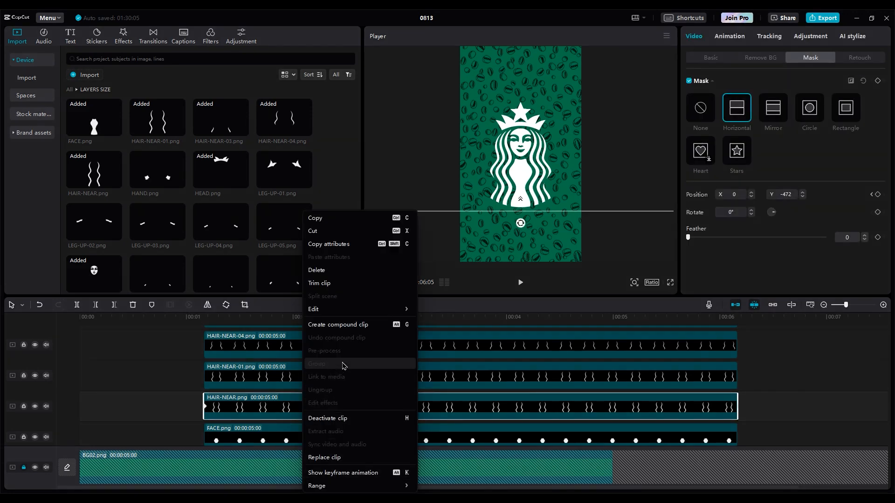
pyautogui.click(325, 245)
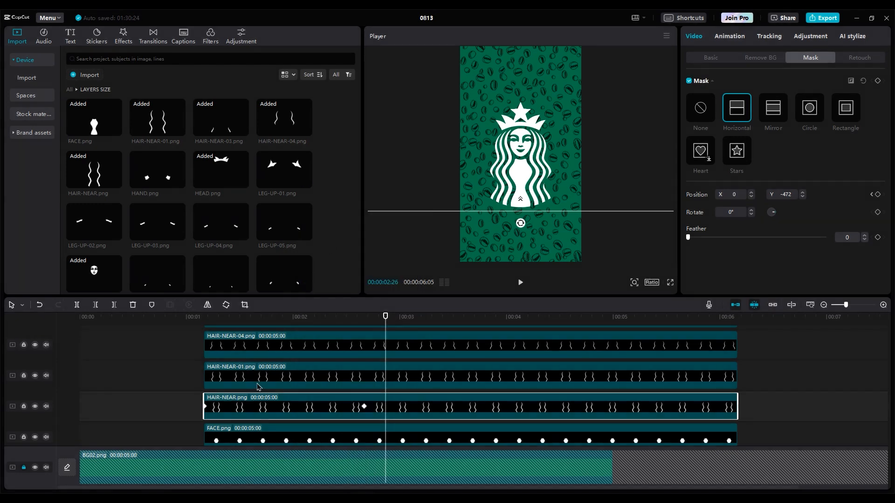
pyautogui.scroll(2, 254, 406)
pyautogui.moveTo(176, 356); pyautogui.dragTo(289, 422)
pyautogui.rightClick(290, 416)
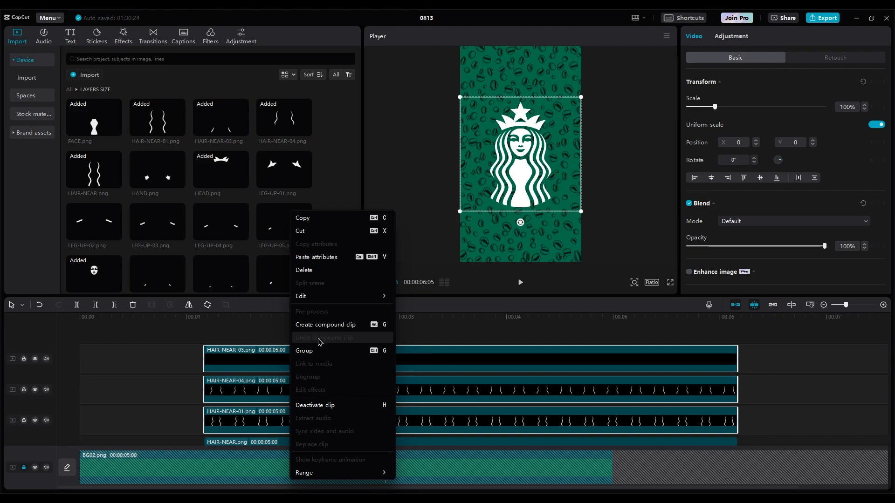
pyautogui.click(321, 258)
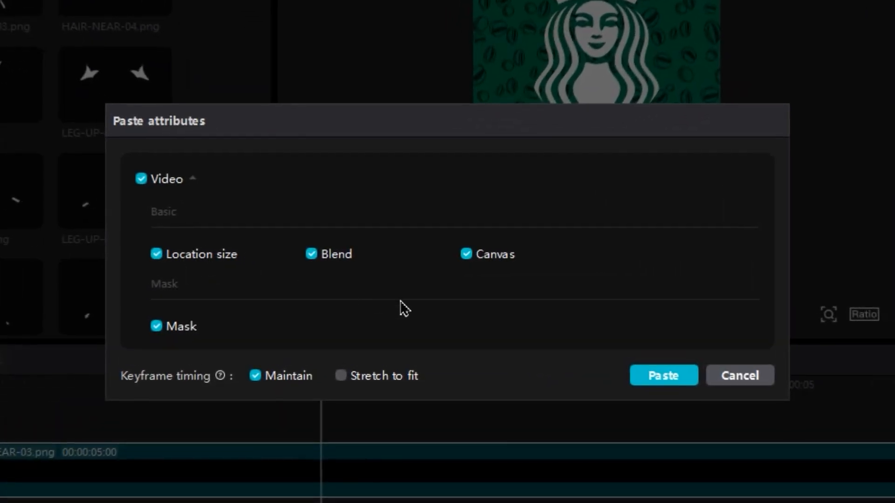
pyautogui.click(663, 375)
# Shift the HAIR-NEAR-01.png clip to start at 00:00:01:09, four frames after HAIR-NEAR.png
pyautogui.scroll(-2, 87, 472)
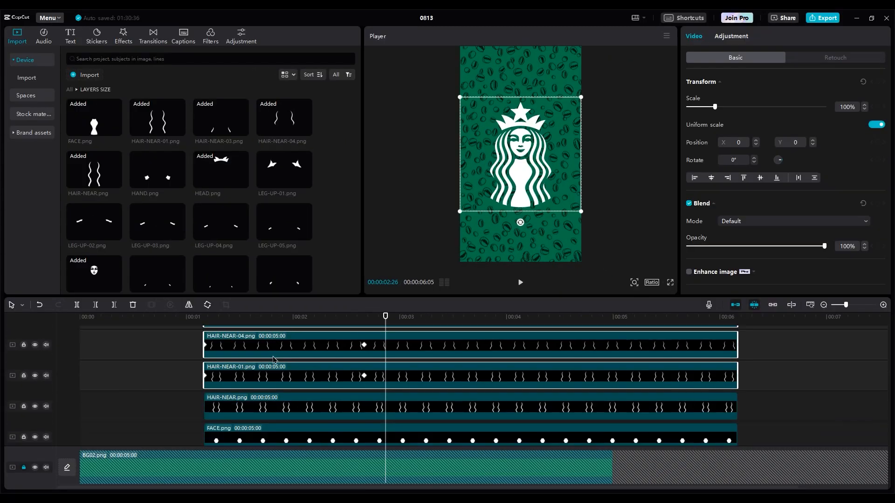
pyautogui.click(269, 401)
pyautogui.click(262, 387)
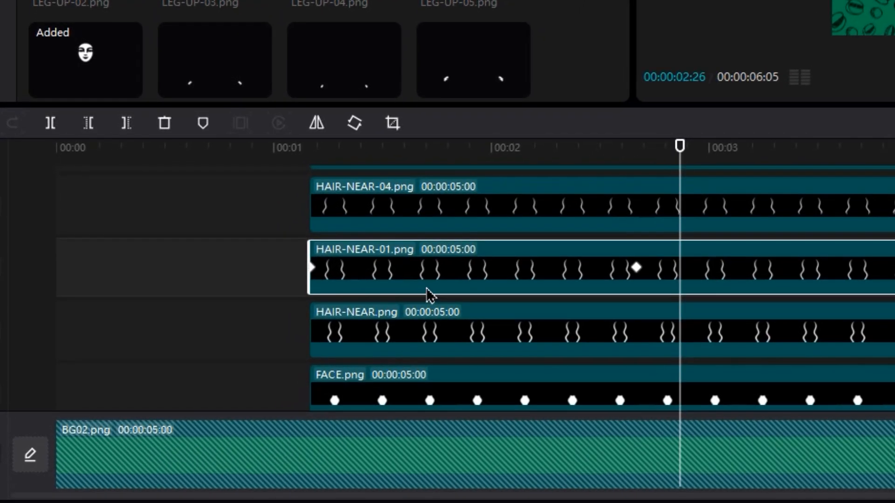
pyautogui.click(325, 235)
pyautogui.press('Right')
pyautogui.press('Right')
pyautogui.moveTo(353, 268); pyautogui.dragTo(381, 269)
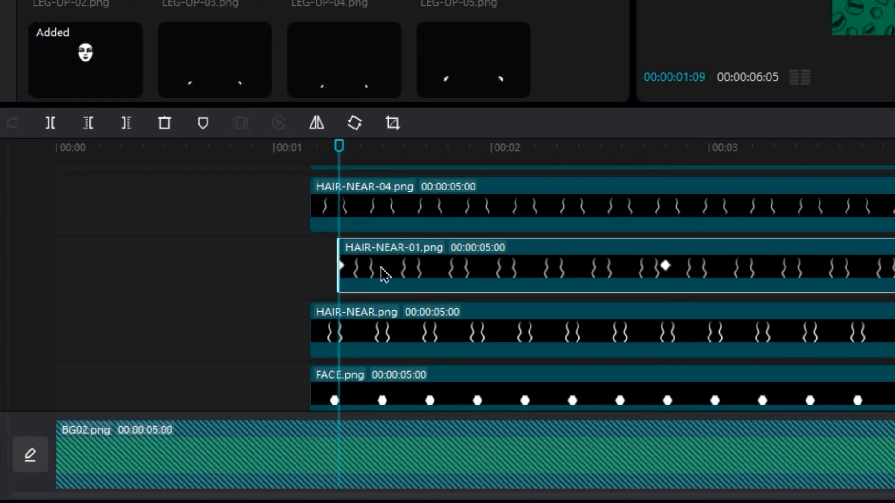
# Stagger the HAIR-NEAR-04.png and HAIR-NEAR-03.png clips so each starts four frames after the hair clip below it
pyautogui.press('Right')
pyautogui.press('Right')
pyautogui.press('Right')
pyautogui.press('Right')
pyautogui.moveTo(392, 212); pyautogui.dragTo(450, 212)
pyautogui.scroll(1, 451, 252)
pyautogui.press('Right')
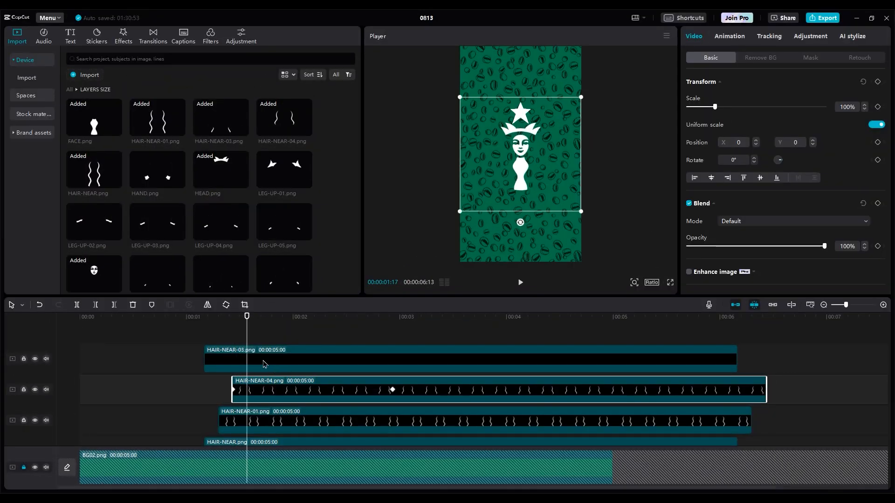
pyautogui.moveTo(264, 365); pyautogui.dragTo(307, 362)
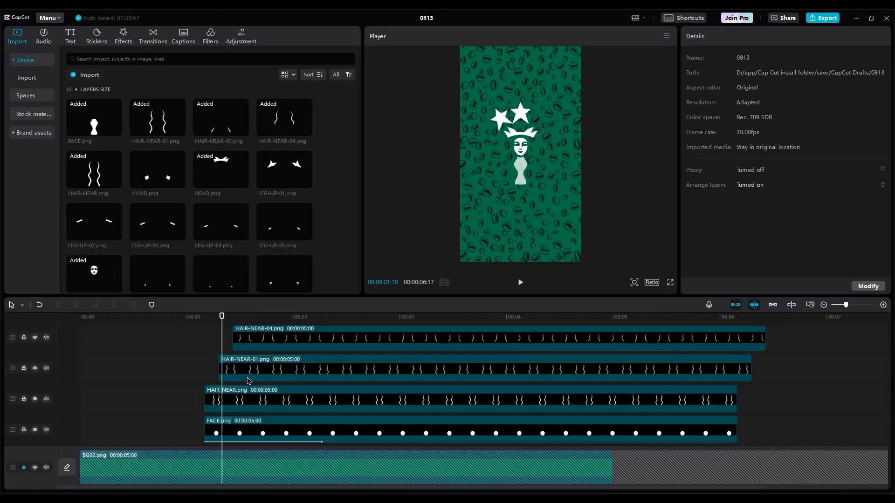
# Restagger the hair clips so HAIR-NEAR-01.png starts at 00:00:01:13, HAIR-NEAR-04.png at 00:00:01:21 and HAIR-NEAR-03.png at 00:00:01:25
pyautogui.press('Right')
pyautogui.moveTo(247, 379); pyautogui.dragTo(261, 381)
pyautogui.scroll(1, 260, 389)
pyautogui.press('Right')
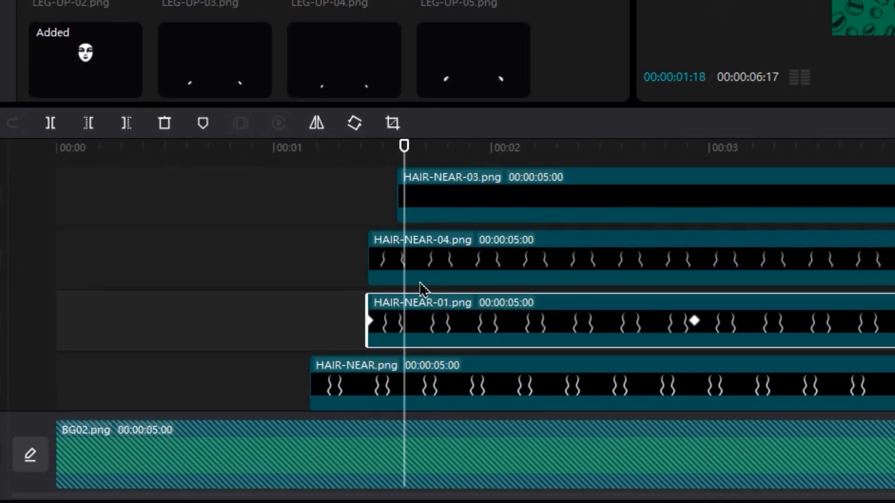
pyautogui.moveTo(422, 286); pyautogui.dragTo(483, 295)
pyautogui.scroll(1, 483, 295)
pyautogui.press('Right')
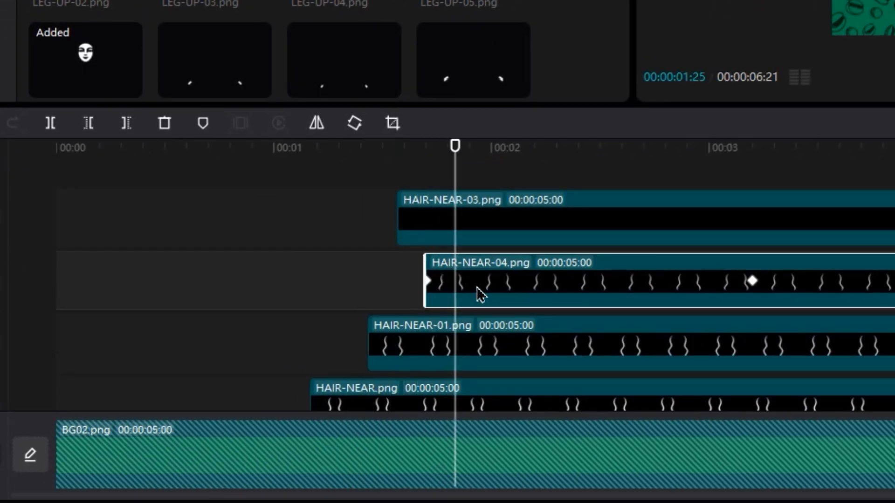
pyautogui.press('Right')
pyautogui.moveTo(496, 228); pyautogui.dragTo(570, 232)
# Stack LEG-UP-01.png through LEG-UP-05.png and the remaining lower leg layers on tracks above HAIR-NEAR-03.png, aligned to its start
pyautogui.scroll(-2, 321, 224)
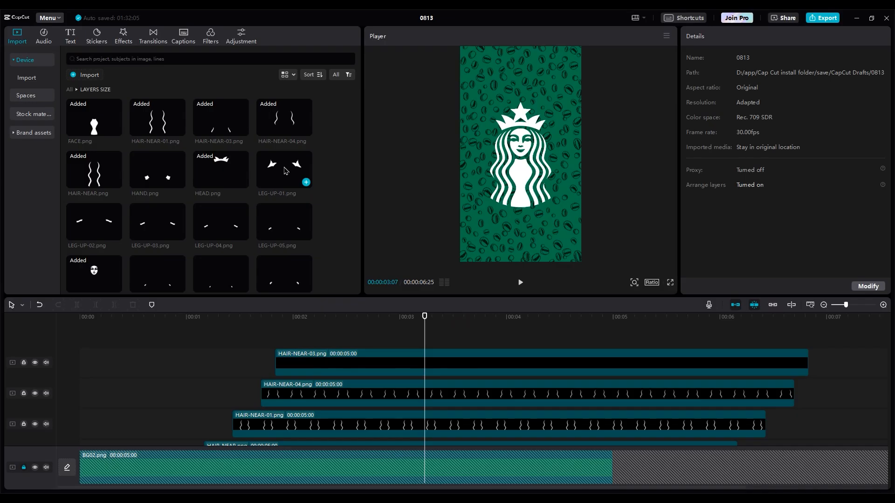
pyautogui.moveTo(278, 284); pyautogui.dragTo(277, 333)
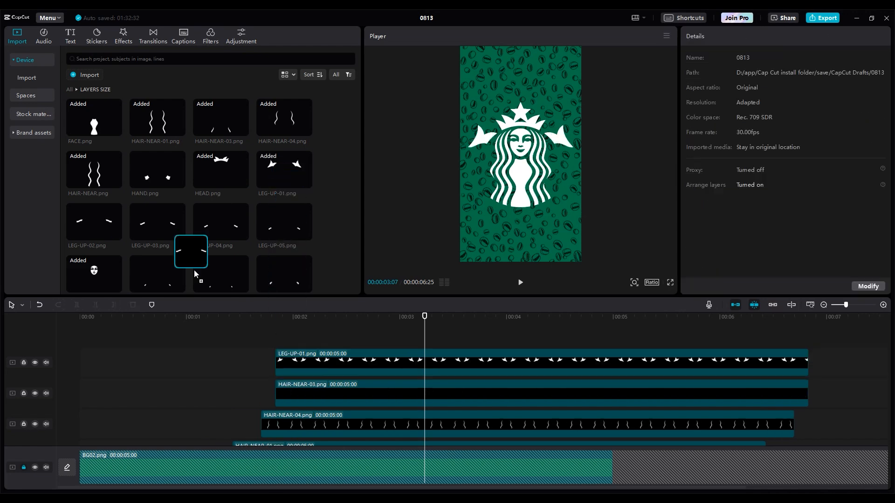
pyautogui.moveTo(105, 221); pyautogui.dragTo(280, 337)
pyautogui.moveTo(161, 223); pyautogui.dragTo(276, 336)
pyautogui.moveTo(221, 224); pyautogui.dragTo(275, 337)
pyautogui.moveTo(284, 229); pyautogui.dragTo(289, 344)
pyautogui.scroll(-1, 164, 261)
pyautogui.moveTo(282, 233); pyautogui.dragTo(278, 343)
pyautogui.click(203, 237)
pyautogui.moveTo(204, 237); pyautogui.dragTo(276, 337)
# Give the LEG-UP-01.png clip a Slide Up In animation lasting 1.5 s
pyautogui.scroll(-3, 330, 348)
pyautogui.click(330, 348)
pyautogui.click(729, 36)
pyautogui.click(735, 170)
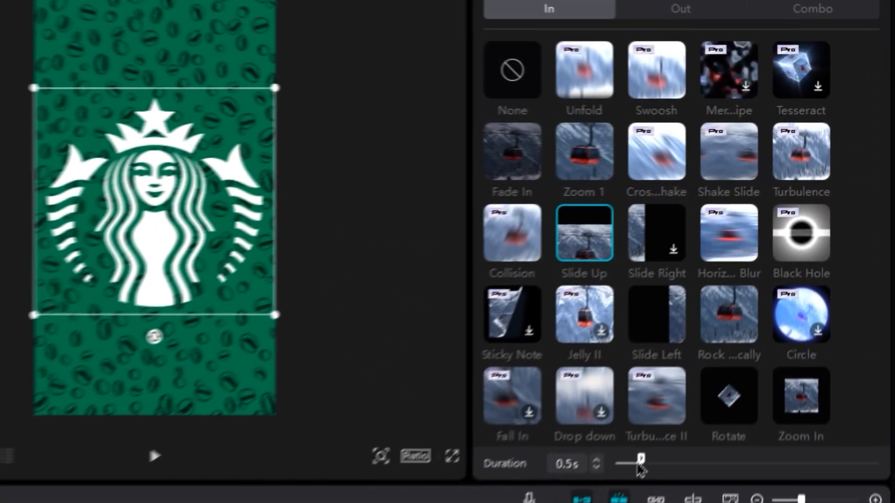
pyautogui.moveTo(687, 395); pyautogui.dragTo(703, 401)
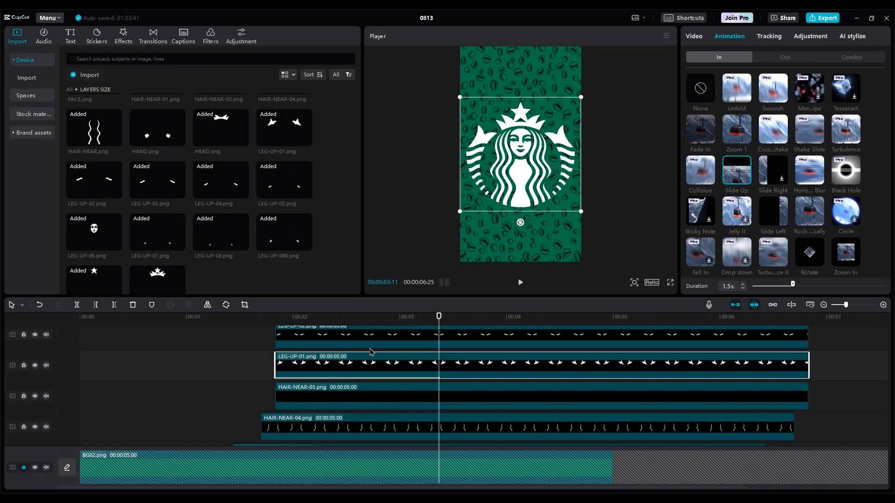
# Copy the LEG-UP-01.png clip's attributes and paste them, including the In animation, onto all the other LEG-UP clips
pyautogui.rightClick(337, 366)
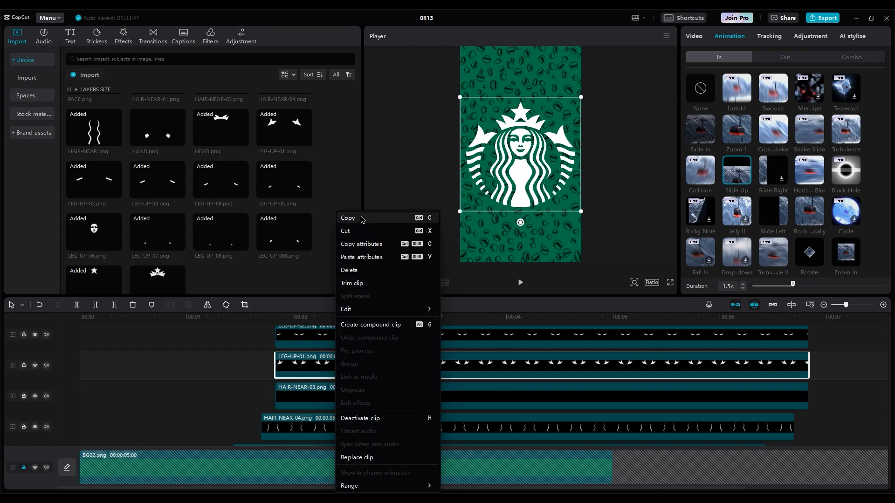
pyautogui.click(358, 243)
pyautogui.scroll(1, 322, 385)
pyautogui.moveTo(268, 376); pyautogui.dragTo(456, 316)
pyautogui.rightClick(437, 354)
pyautogui.click(469, 258)
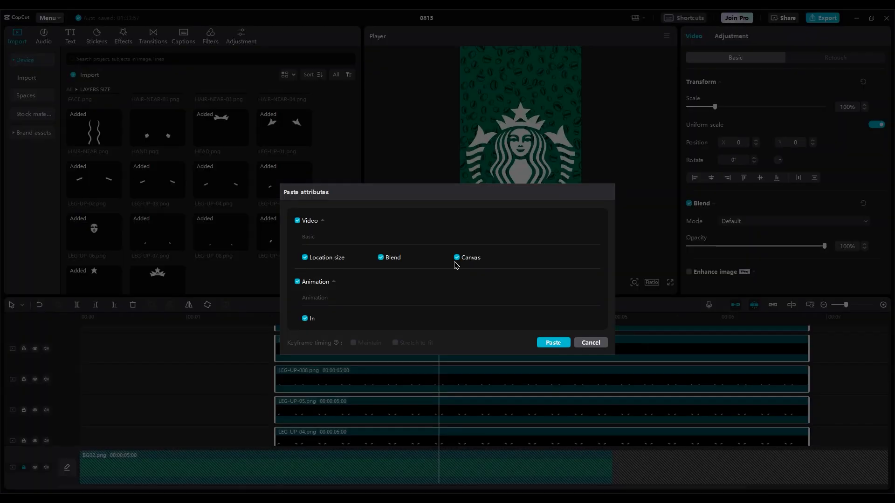
pyautogui.click(553, 343)
pyautogui.scroll(-6, 404, 387)
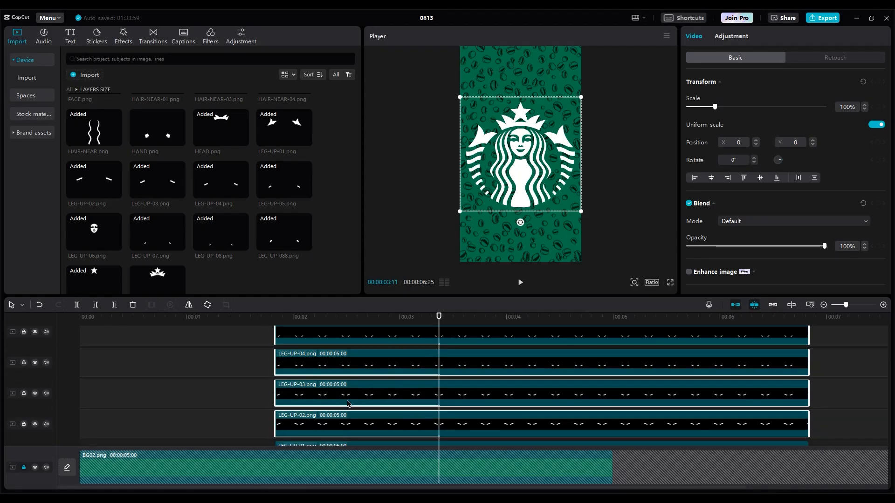
# Shift LEG-UP-02.png to start at 00:00:02:03 and LEG-UP-03.png to start at 00:00:02:11, keeping eight-frame gaps
pyautogui.click(282, 321)
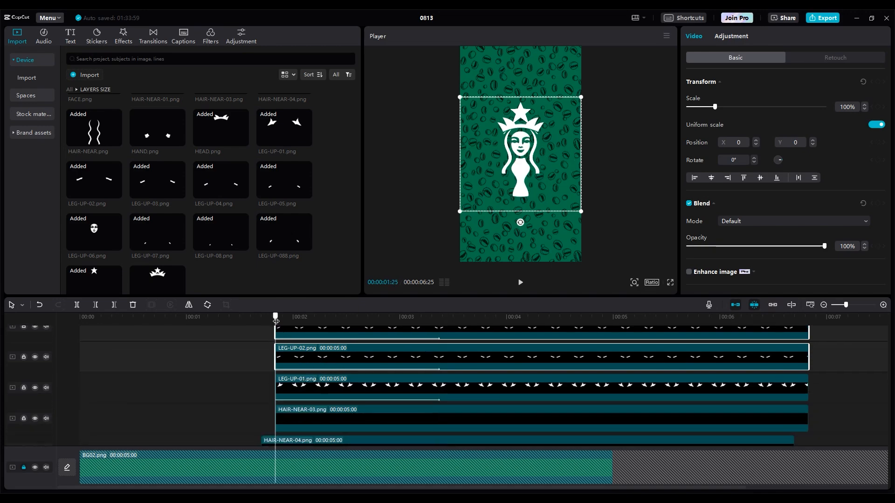
pyautogui.click(306, 389)
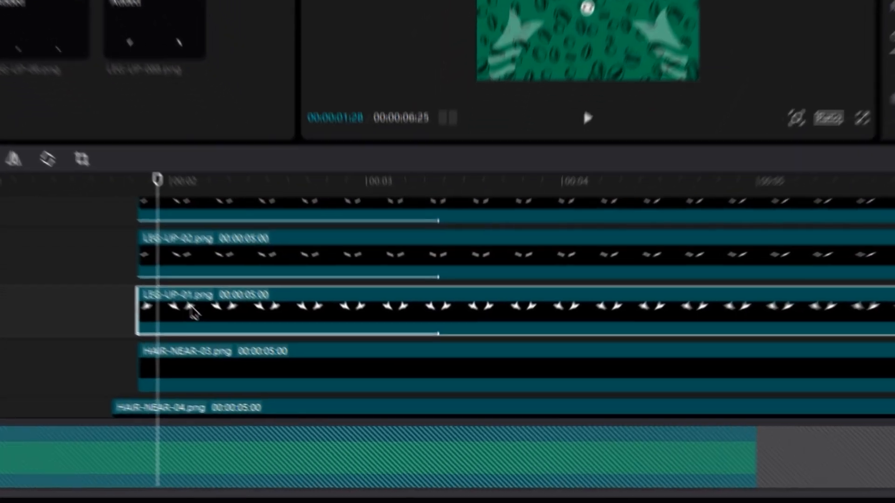
pyautogui.press('Right')
pyautogui.press('Right')
pyautogui.press('Right')
pyautogui.press('Right')
pyautogui.press('Right')
pyautogui.moveTo(200, 266); pyautogui.dragTo(335, 240)
pyautogui.scroll(1, 252, 266)
pyautogui.press('Right')
pyautogui.press('Right')
pyautogui.press('Right')
pyautogui.press('Right')
pyautogui.press('Right')
pyautogui.press('Right')
pyautogui.press('Right')
pyautogui.press('Right')
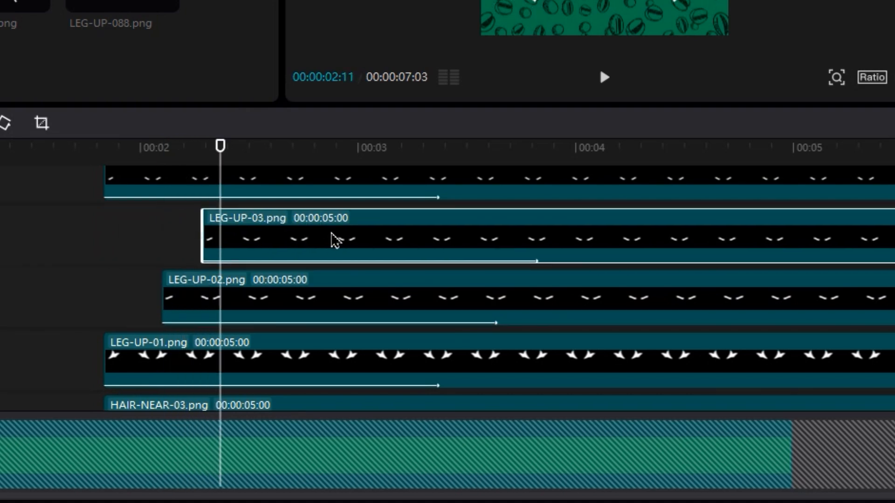
# Shift LEG-UP-04.png to start at 00:00:02:19 and LEG-UP-05.png to start eight frames after it
pyautogui.scroll(2, 325, 278)
pyautogui.press('Right')
pyautogui.press('Right')
pyautogui.press('Right')
pyautogui.press('Right')
pyautogui.press('Right')
pyautogui.press('Right')
pyautogui.press('Right')
pyautogui.press('Right')
pyautogui.moveTo(291, 305); pyautogui.dragTo(462, 310)
pyautogui.scroll(2, 447, 309)
pyautogui.press('Right')
pyautogui.press('Right')
pyautogui.press('Right')
pyautogui.press('Right')
pyautogui.press('Right')
pyautogui.press('Right')
pyautogui.press('Right')
pyautogui.press('Right')
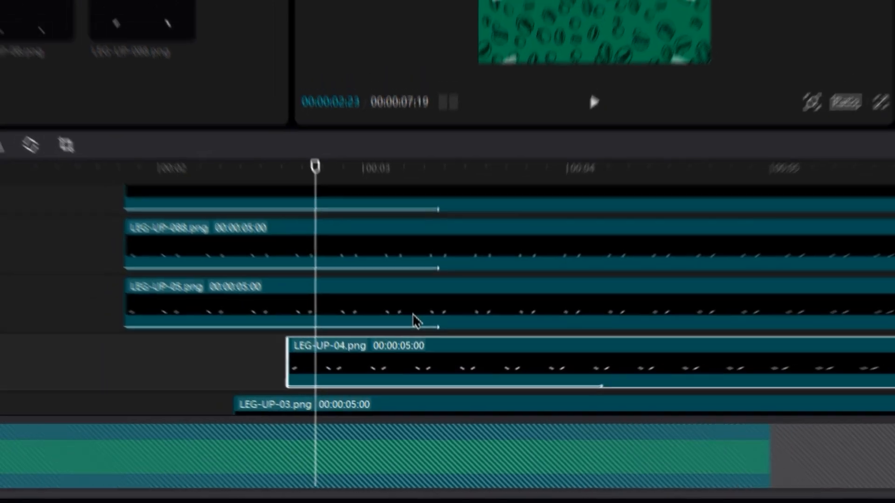
pyautogui.moveTo(268, 303); pyautogui.dragTo(491, 302)
# Stagger LEG-UP-088.png, LEG-UP-07.png and LEG-UP-08.png so each starts eight frames after the clip below it, starting from LEG-UP-05.png
pyautogui.scroll(1, 401, 303)
pyautogui.press('Right')
pyautogui.press('Right')
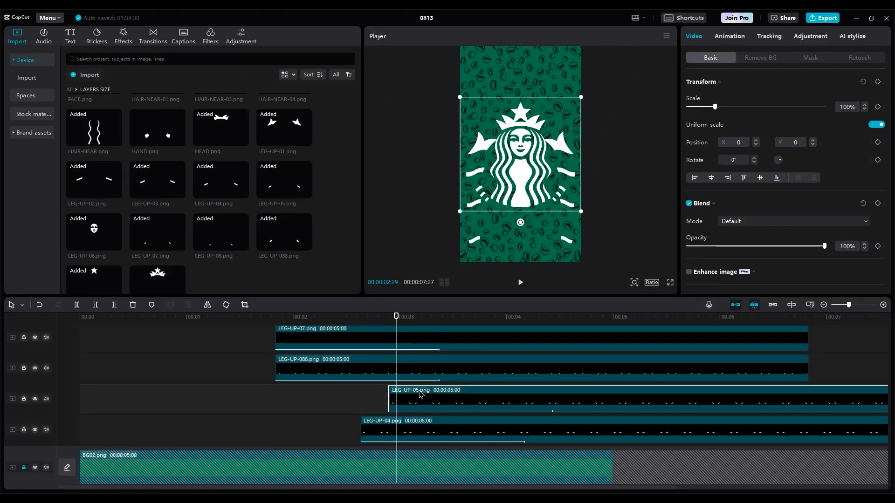
pyautogui.press('Right')
pyautogui.press('Right')
pyautogui.press('Right')
pyautogui.press('Right')
pyautogui.press('Right')
pyautogui.press('Right')
pyautogui.moveTo(342, 370); pyautogui.dragTo(483, 372)
pyautogui.scroll(1, 482, 381)
pyautogui.press('Right')
pyautogui.press('Right')
pyautogui.press('Right')
pyautogui.press('Right')
pyautogui.press('Right')
pyautogui.press('Right')
pyautogui.press('Right')
pyautogui.press('Right')
pyautogui.moveTo(423, 376); pyautogui.dragTo(591, 379)
pyautogui.scroll(1, 509, 385)
pyautogui.press('Right')
pyautogui.press('Right')
pyautogui.press('Right')
pyautogui.moveTo(420, 367); pyautogui.dragTo(619, 371)
pyautogui.scroll(-4, 425, 364)
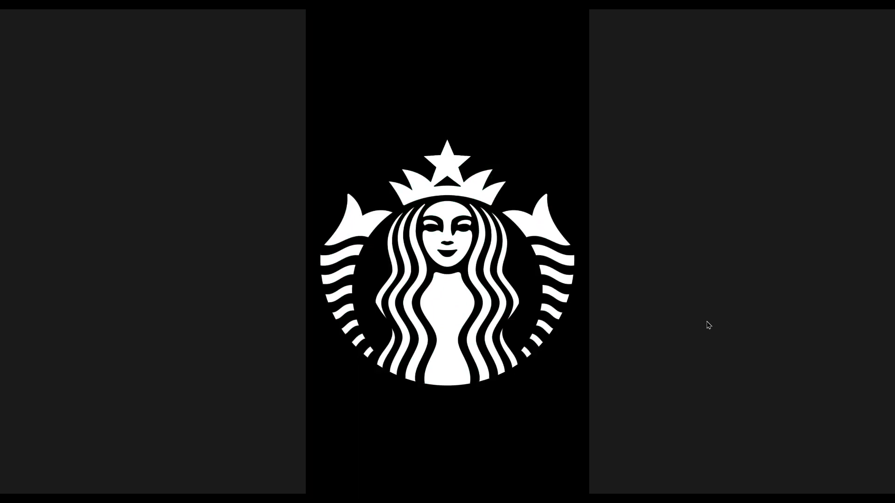
pyautogui.press('Escape')
# Combine all the LEG-UP clips into one compound clip, shift it earlier to start at about one second, and preview the timing
pyautogui.scroll(-3, 513, 387)
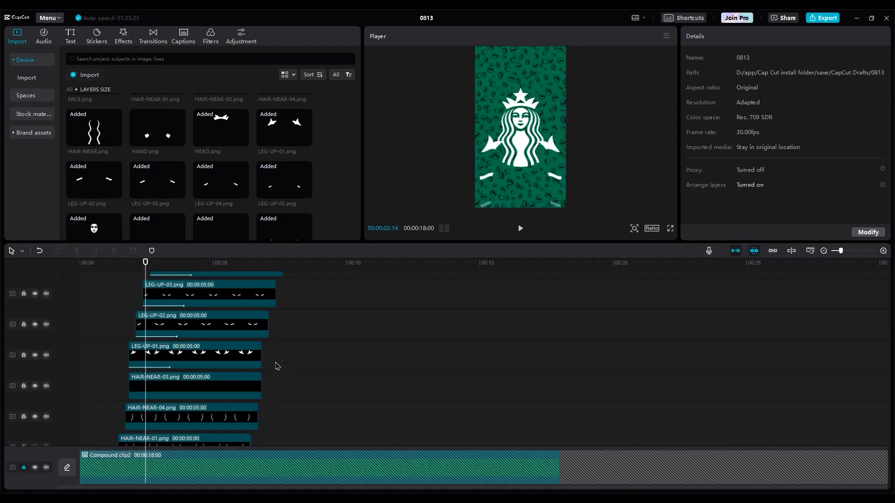
pyautogui.moveTo(275, 366); pyautogui.dragTo(182, 264)
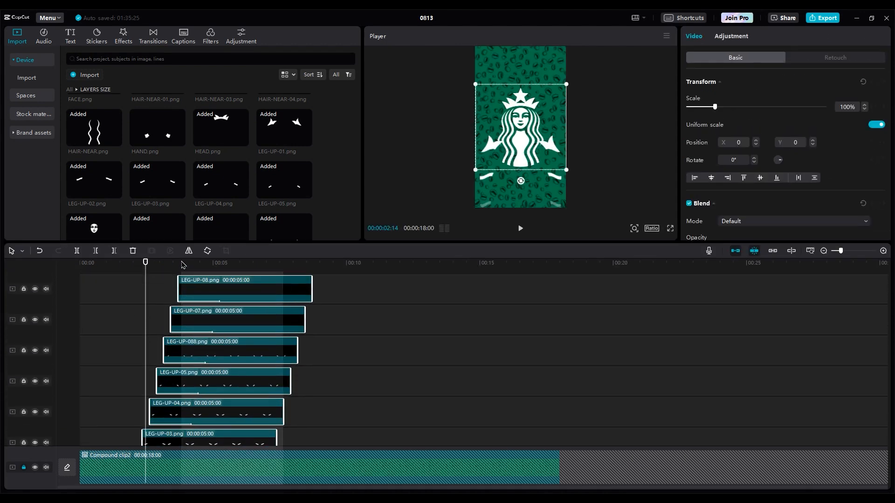
pyautogui.rightClick(209, 335)
pyautogui.click(229, 339)
pyautogui.moveTo(136, 312); pyautogui.dragTo(130, 312)
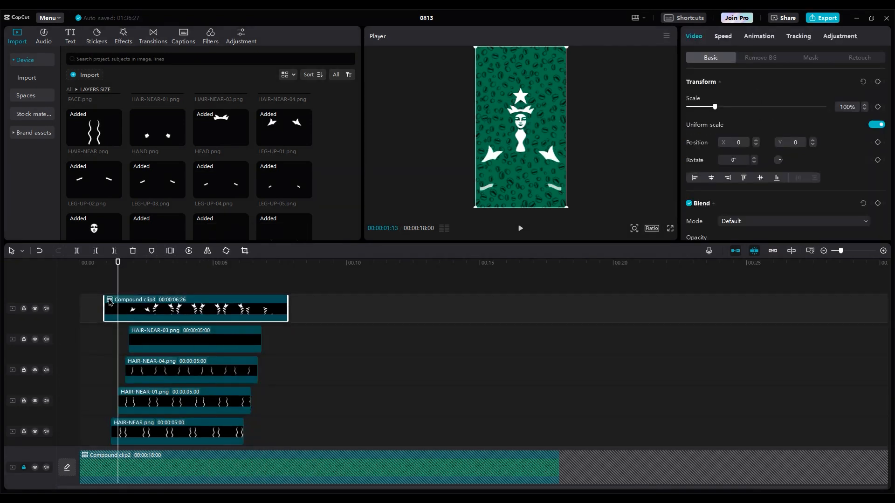
pyautogui.click(91, 274)
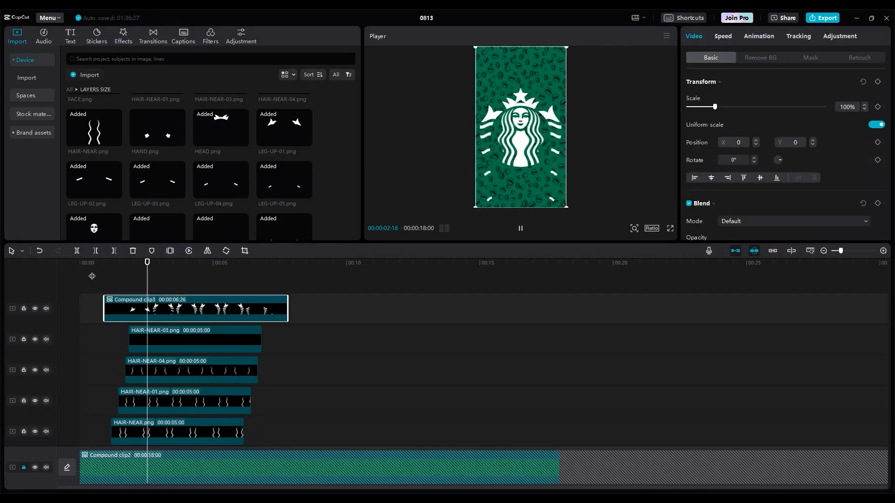
pyautogui.press('space')
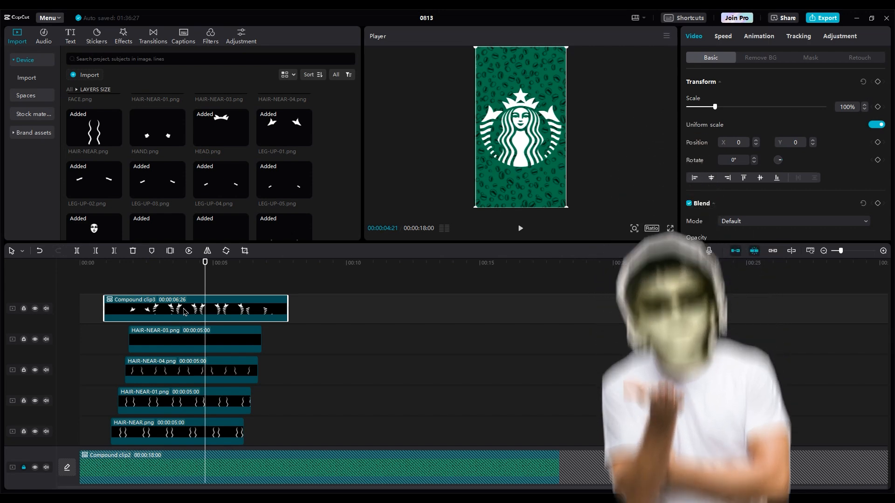
# Place HAND.png on a new track above the leg compound clip, starting at about 00:00:01:21
pyautogui.moveTo(159, 141)
pyautogui.moveTo(159, 141); pyautogui.dragTo(126, 279)
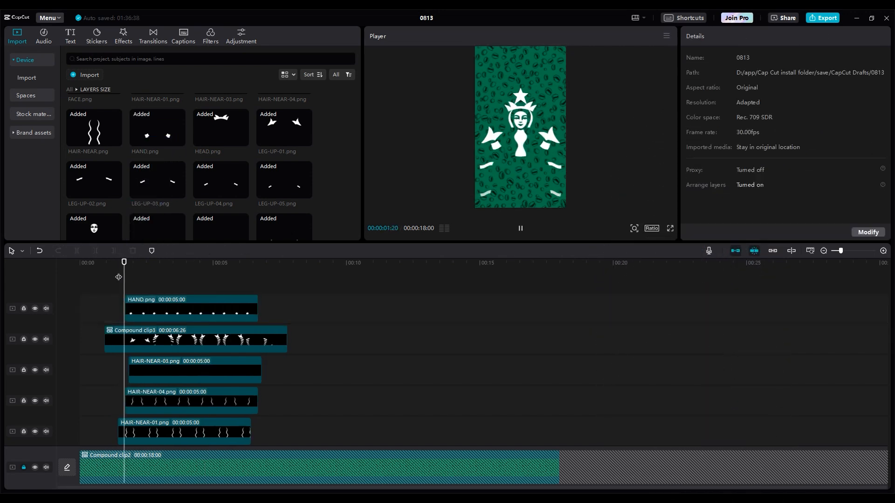
pyautogui.click(209, 308)
# Give HAND.png a circle mask at Y -173 with size keyframes growing from 369 × 371 at 00:00:01:21 to a larger circle at 00:00:02:17
pyautogui.click(810, 58)
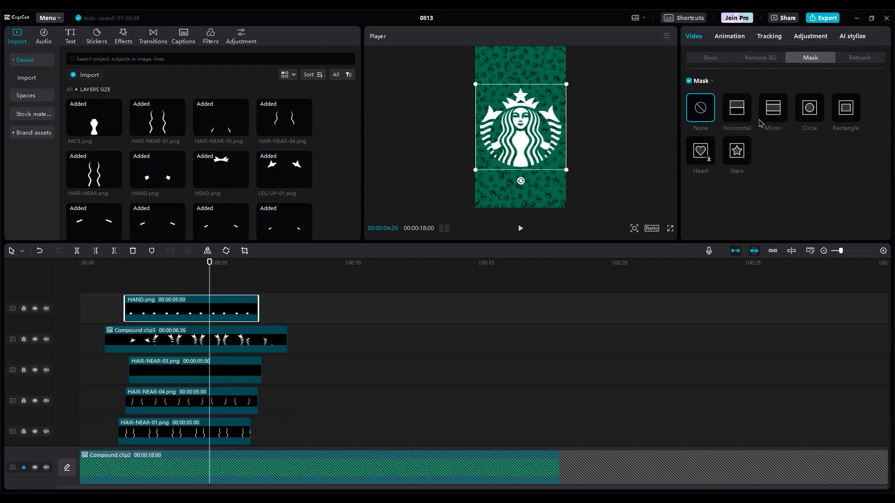
pyautogui.click(808, 110)
pyautogui.moveTo(524, 132); pyautogui.dragTo(522, 151)
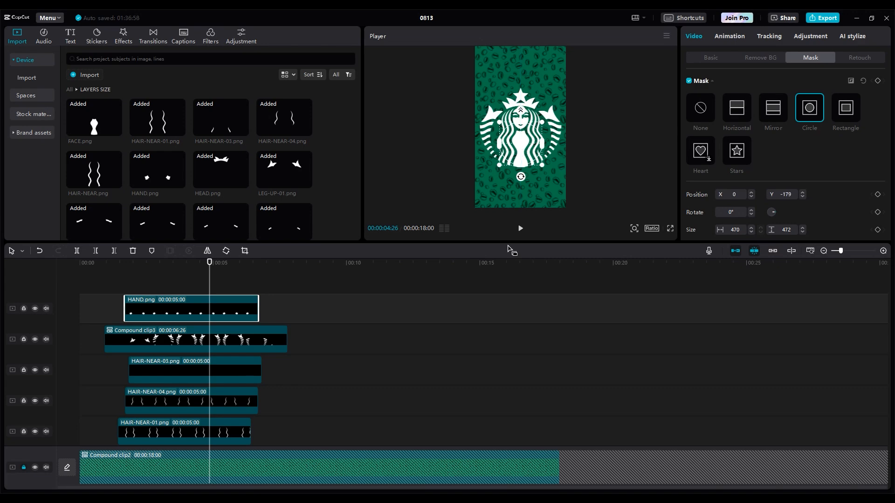
pyautogui.moveTo(504, 243); pyautogui.dragTo(526, 345)
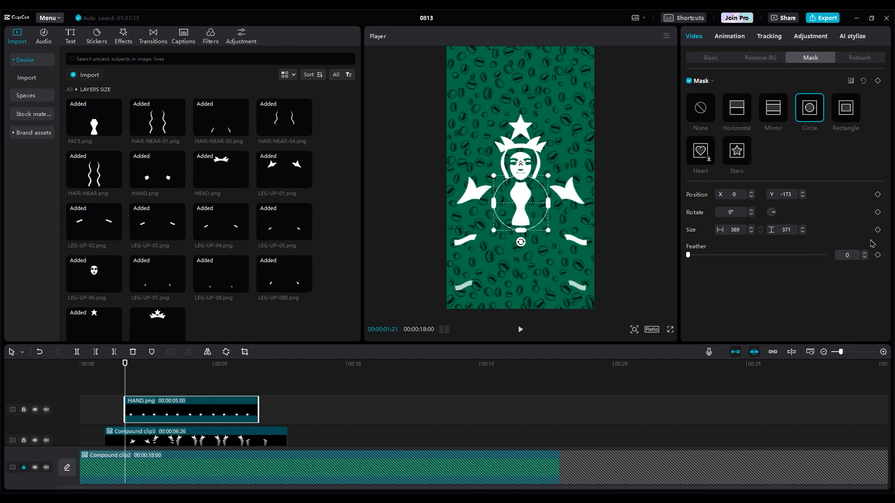
pyautogui.press('space')
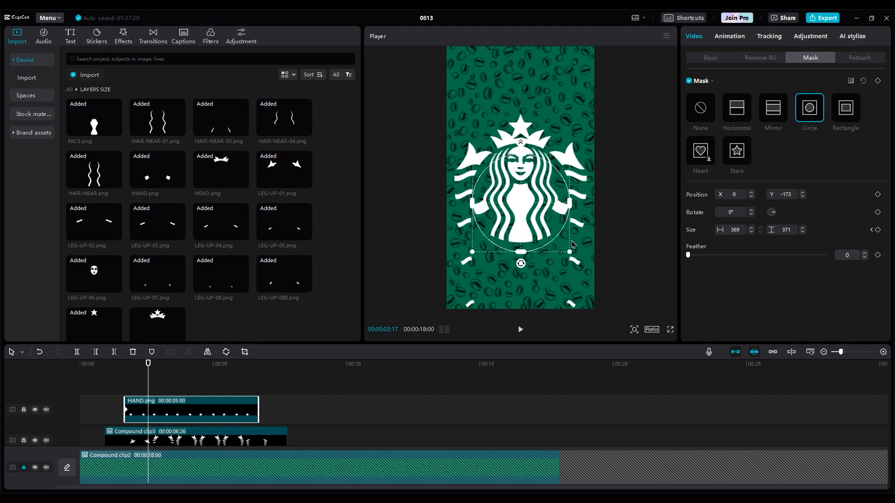
pyautogui.click(117, 388)
pyautogui.press('space')
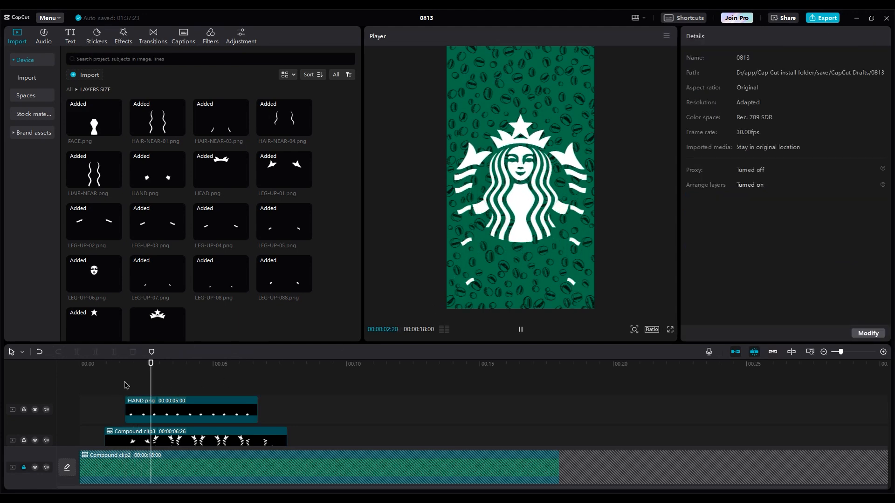
# Narrow the HAND.png circle mask to about the body's width at its first keyframe, 00:00:01:21
pyautogui.click(155, 412)
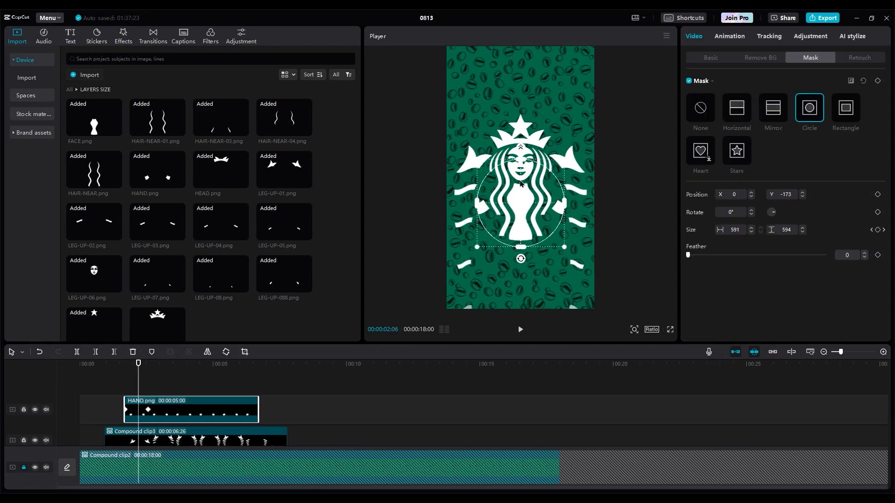
pyautogui.moveTo(138, 364); pyautogui.dragTo(125, 369)
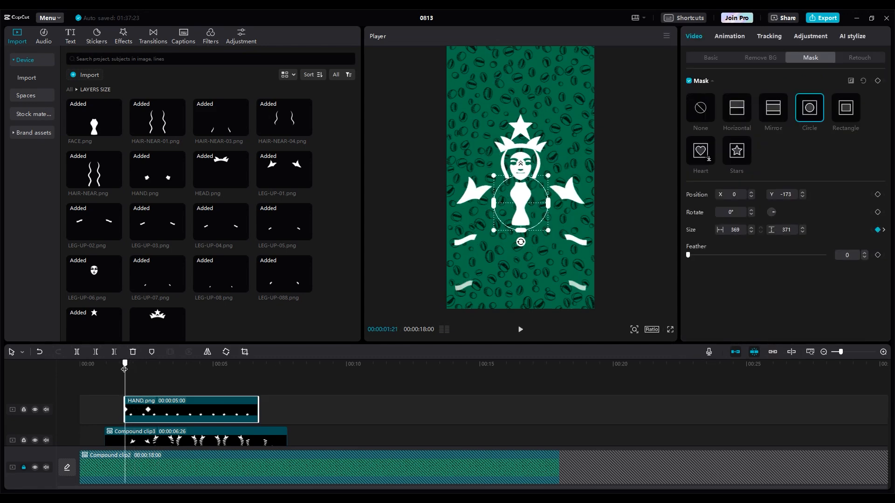
pyautogui.moveTo(548, 209); pyautogui.dragTo(532, 205)
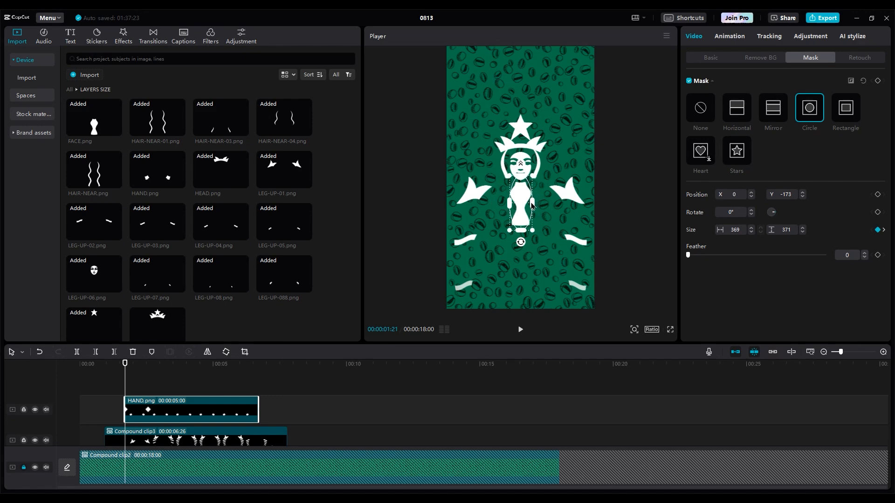
# Set the HAND.png mask size to about 722 × 1243 at the 00:00:02:17 keyframe and preview the hand reveal
pyautogui.click(146, 368)
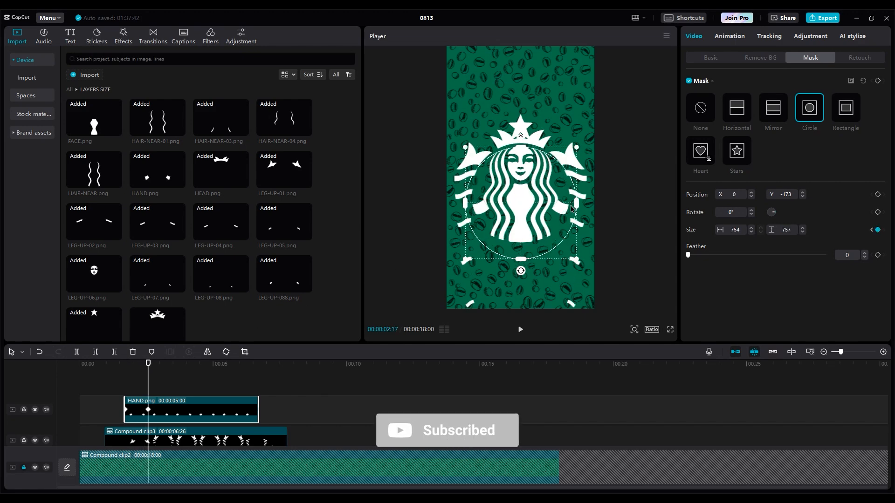
pyautogui.moveTo(576, 205); pyautogui.dragTo(569, 204)
pyautogui.moveTo(521, 259); pyautogui.dragTo(518, 297)
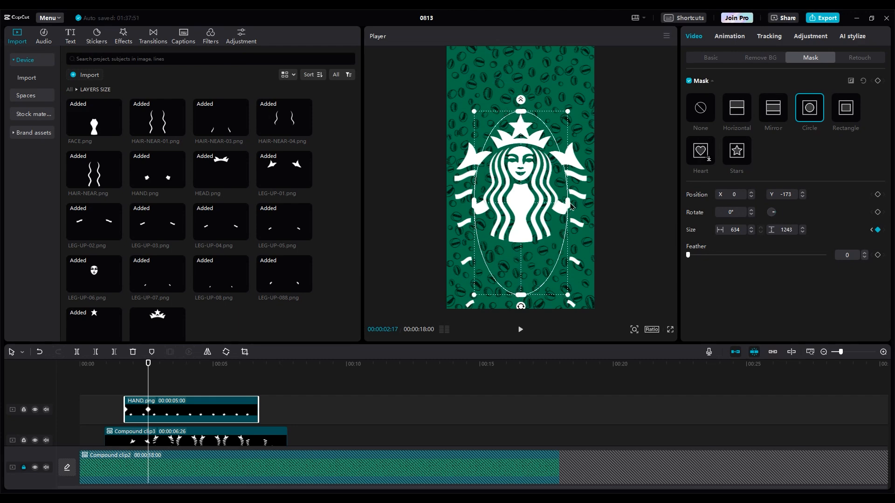
pyautogui.moveTo(568, 204); pyautogui.dragTo(573, 205)
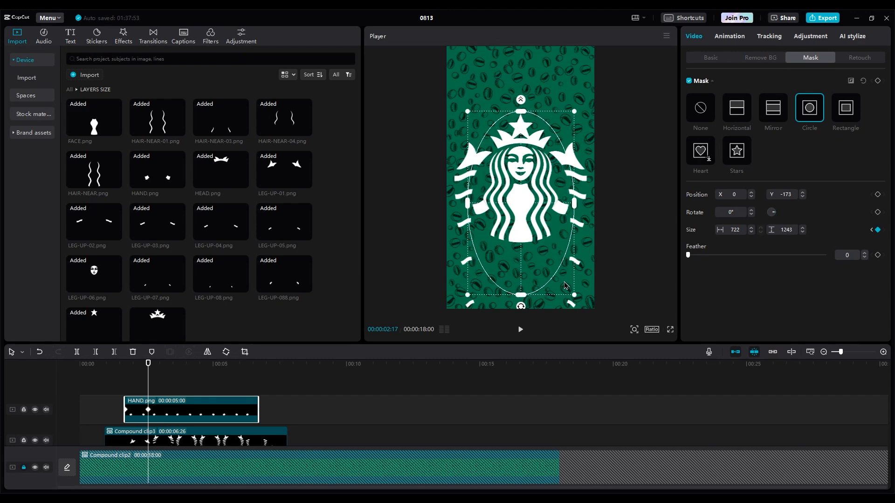
pyautogui.click(134, 390)
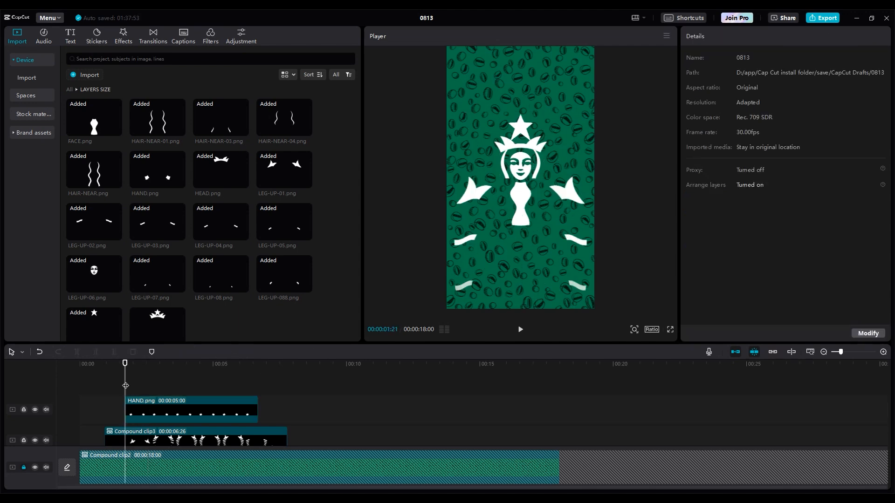
pyautogui.press('space')
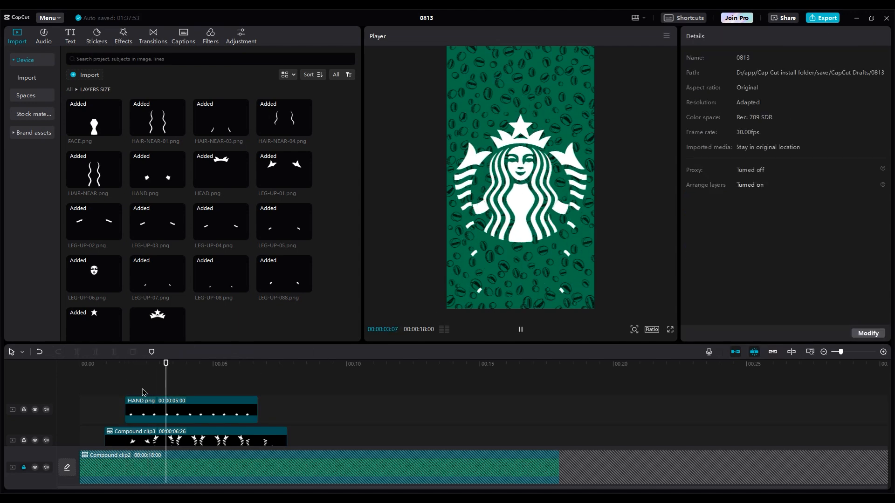
# Slow the hand reveal by moving the HAND.png mask's end keyframe to about 00:00:03:15, and play it back
pyautogui.click(152, 411)
pyautogui.moveTo(150, 412); pyautogui.dragTo(174, 411)
pyautogui.click(125, 377)
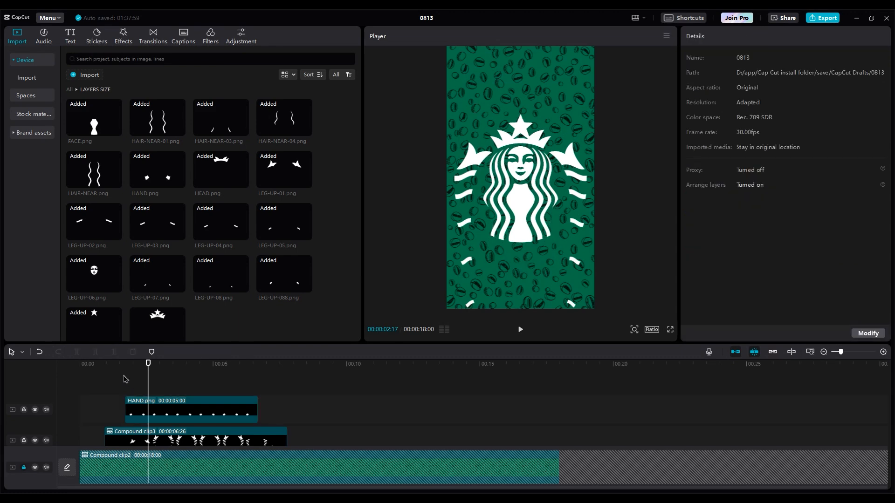
pyautogui.press('space')
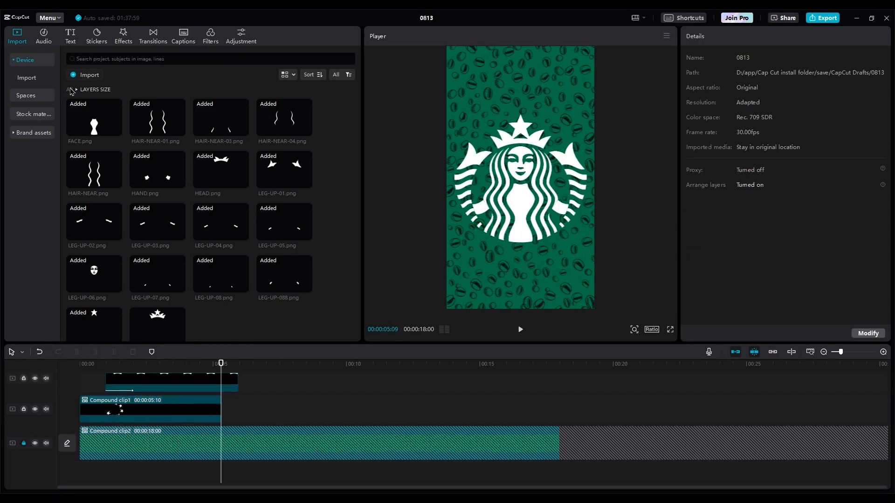
# Insert BG02.png at 00:00:00:00 on a track between Compound clip2 and Compound clip1, and extend it to 00:00:13:23
pyautogui.click(69, 89)
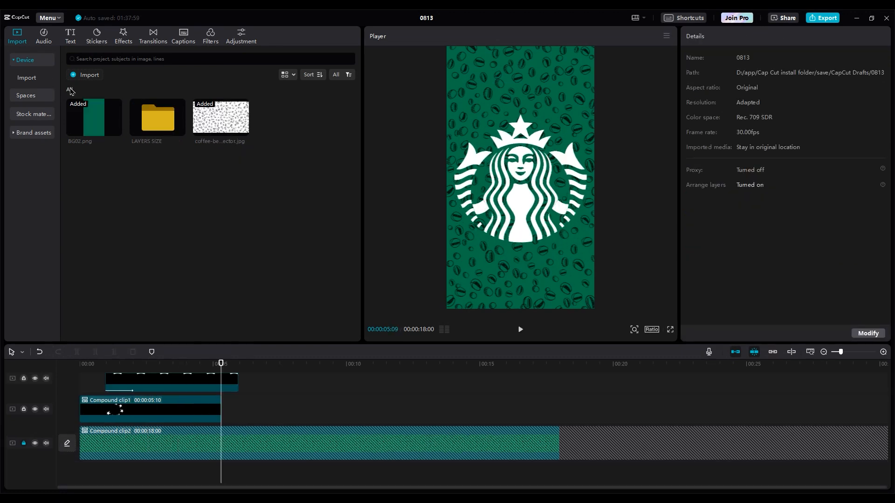
pyautogui.moveTo(95, 135); pyautogui.dragTo(49, 444)
pyautogui.moveTo(88, 366); pyautogui.dragTo(65, 370)
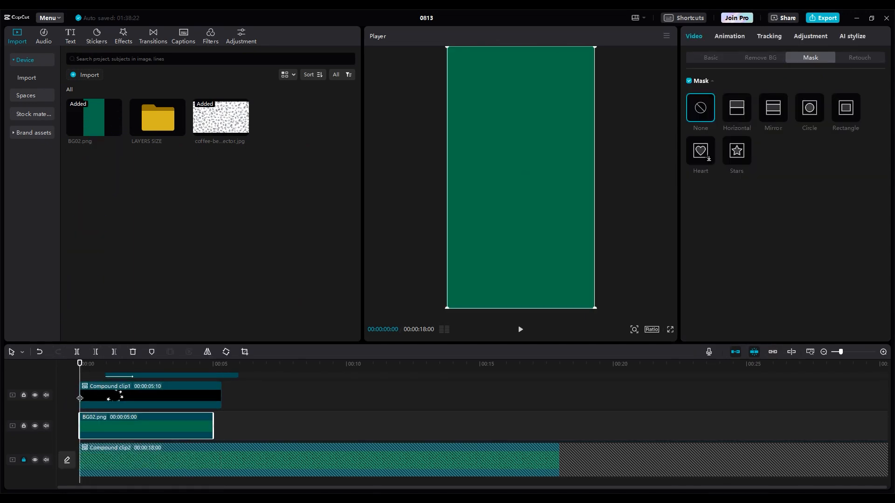
pyautogui.moveTo(216, 424); pyautogui.dragTo(561, 425)
# Combine the new BG02.png clip and all logo clips above it into one compound clip, and move the playhead to 00:00:04:26
pyautogui.keyDown('ctrl'); pyautogui.click(258, 410); pyautogui.keyUp('ctrl')
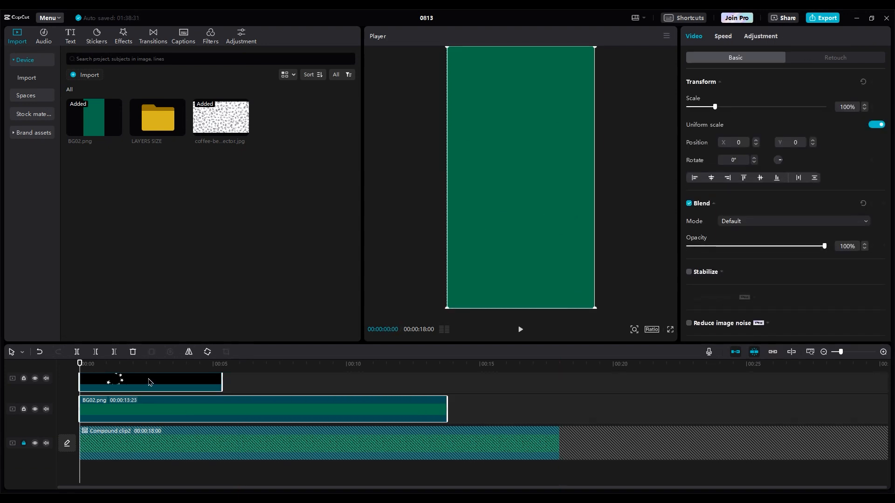
pyautogui.rightClick(149, 382)
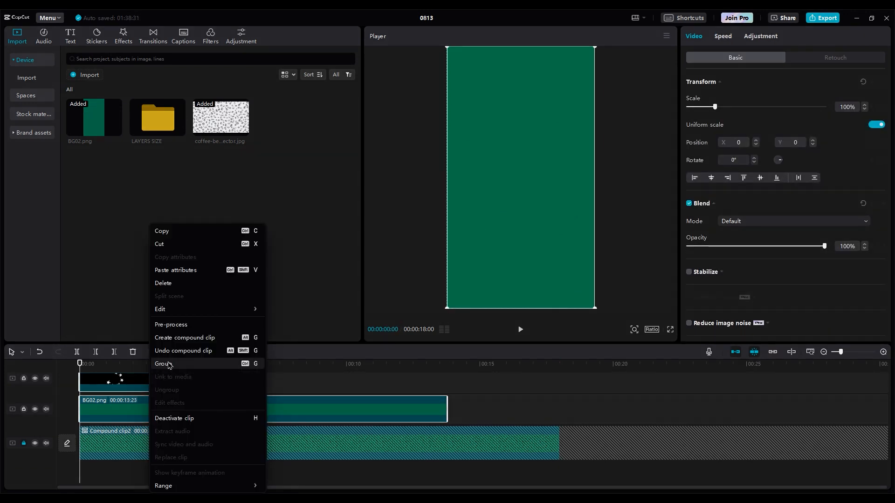
pyautogui.click(185, 337)
pyautogui.click(210, 371)
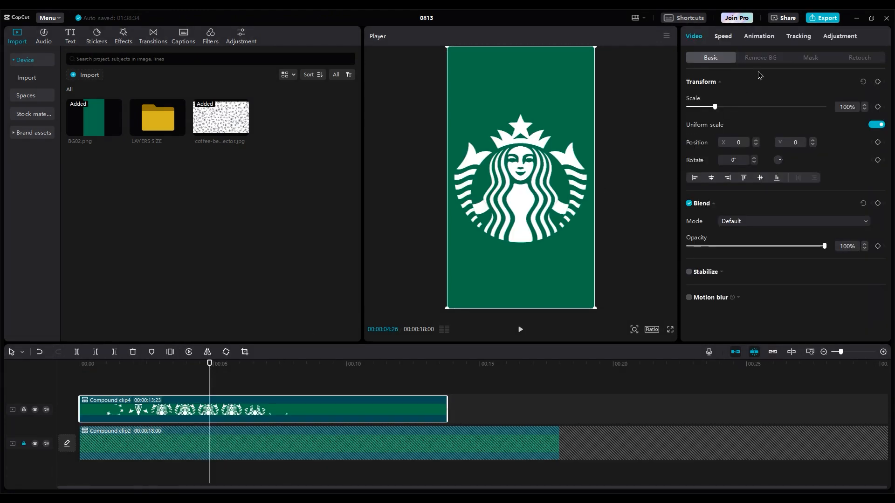
# Apply a Circle mask to Compound clip4 and enlarge it to about 969 × 965 around the logo
pyautogui.click(804, 59)
pyautogui.click(811, 109)
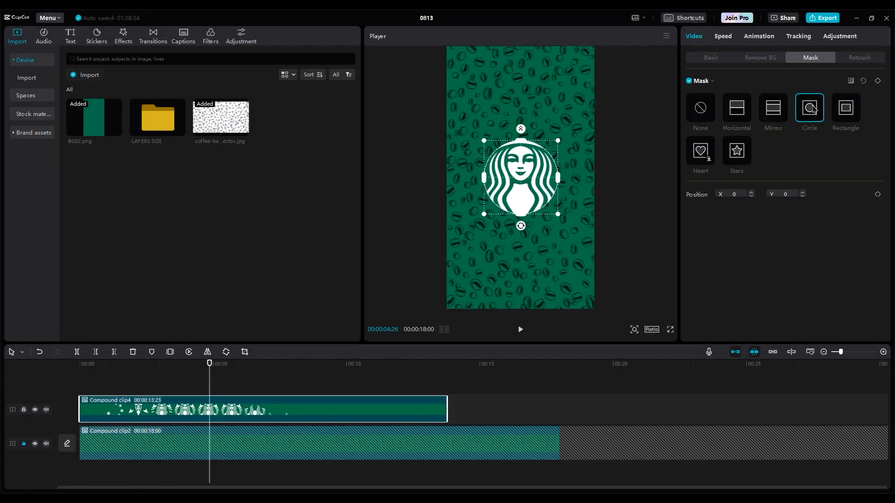
pyautogui.moveTo(560, 219); pyautogui.dragTo(589, 231)
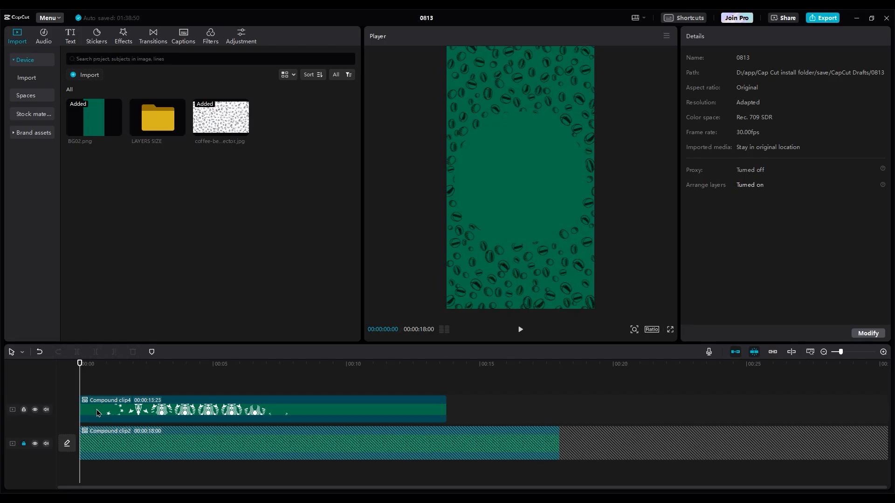
# Inside Compound clip4, enable Motion blur on Compound clip1 with Blur 50 and Blend 50
pyautogui.doubleClick(98, 412)
pyautogui.scroll(-1, 92, 395)
pyautogui.scroll(-2, 92, 395)
pyautogui.click(95, 428)
pyautogui.press('space')
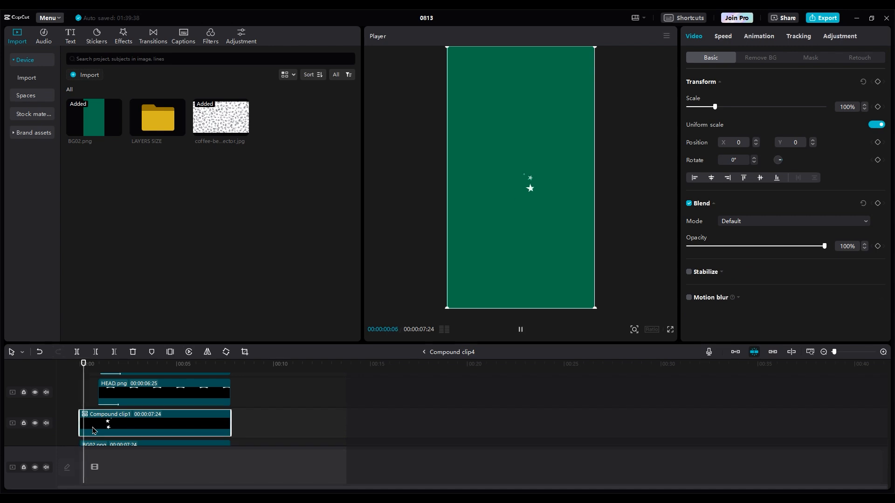
pyautogui.press('space')
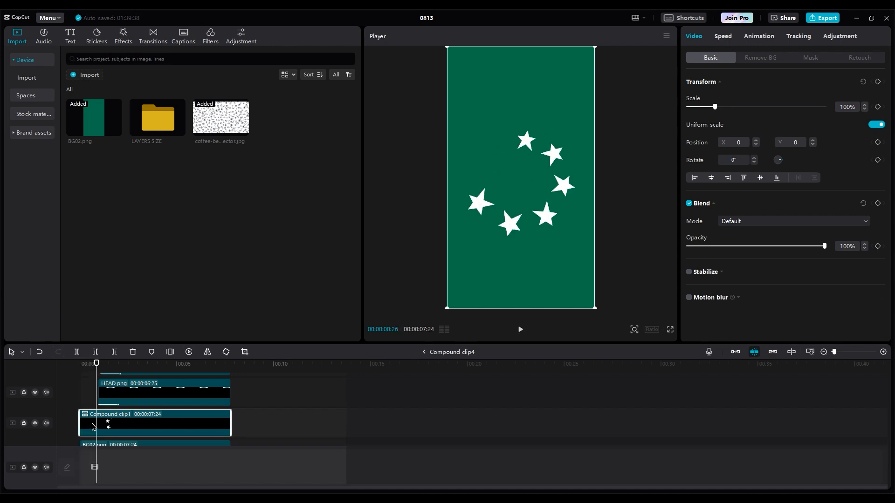
pyautogui.click(688, 298)
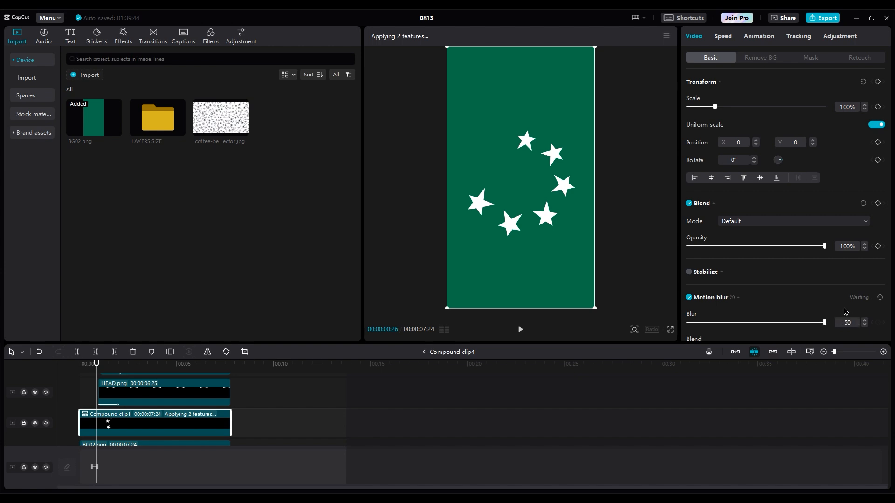
pyautogui.scroll(-2, 846, 311)
pyautogui.click(849, 314)
pyautogui.write('50')
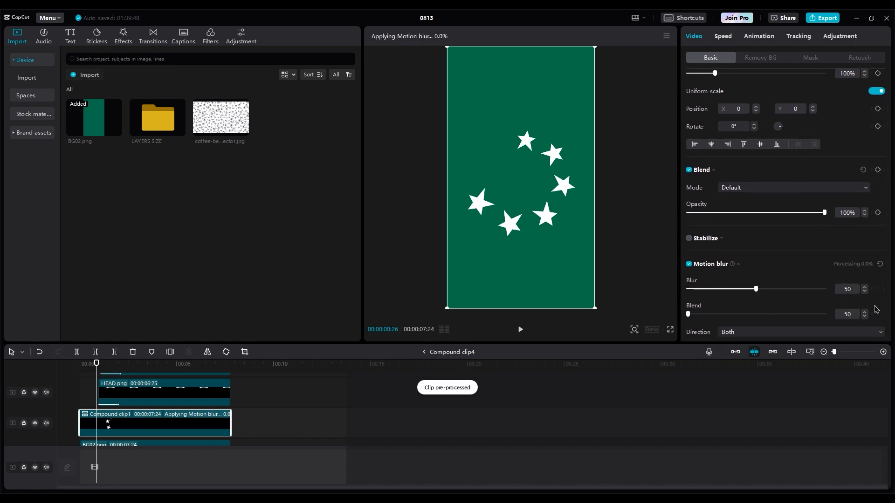
# Play the blurred star animation from the start and set the Motion blur's Blur value to 20
pyautogui.click(66, 370)
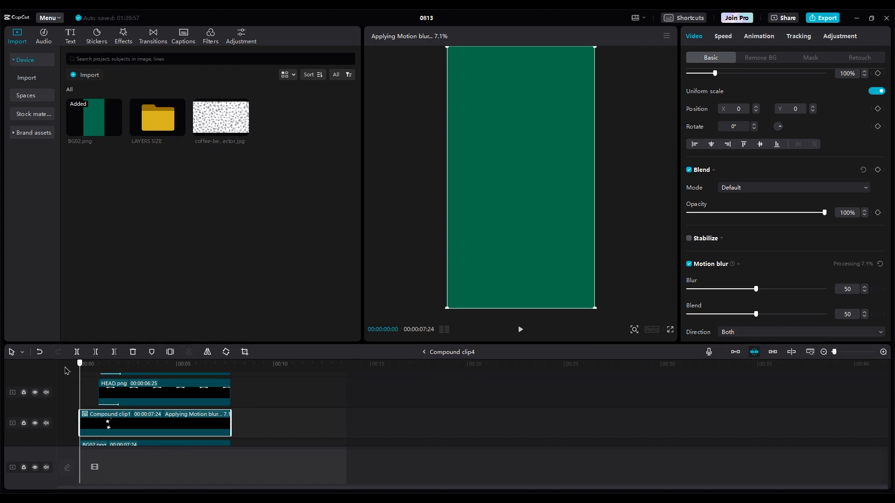
pyautogui.press('space')
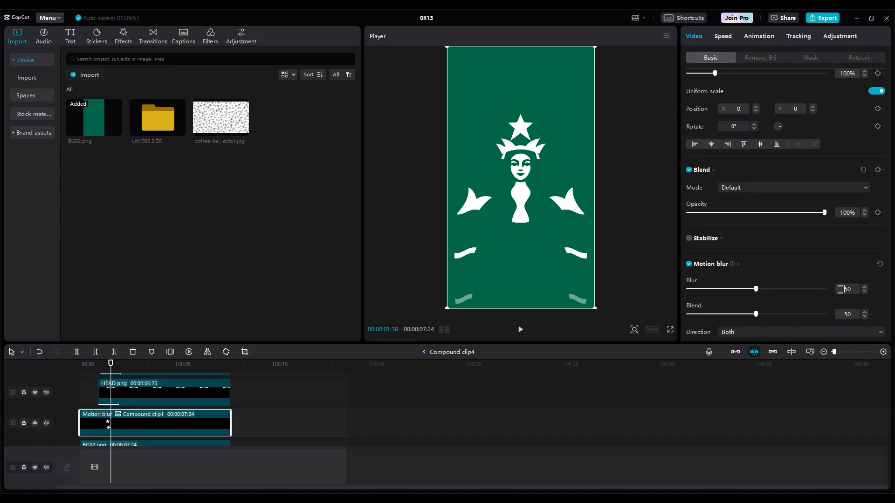
pyautogui.click(846, 289)
pyautogui.write('20')
pyautogui.click(848, 314)
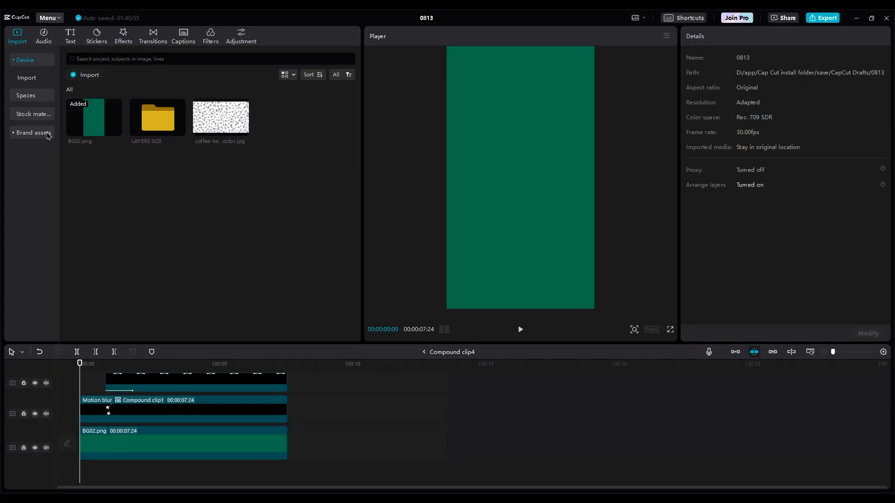
# Insert the black stock clip between BG02.png and Compound clip1, rotate it 90°, and scale it to 178% to fill the frame
pyautogui.click(34, 117)
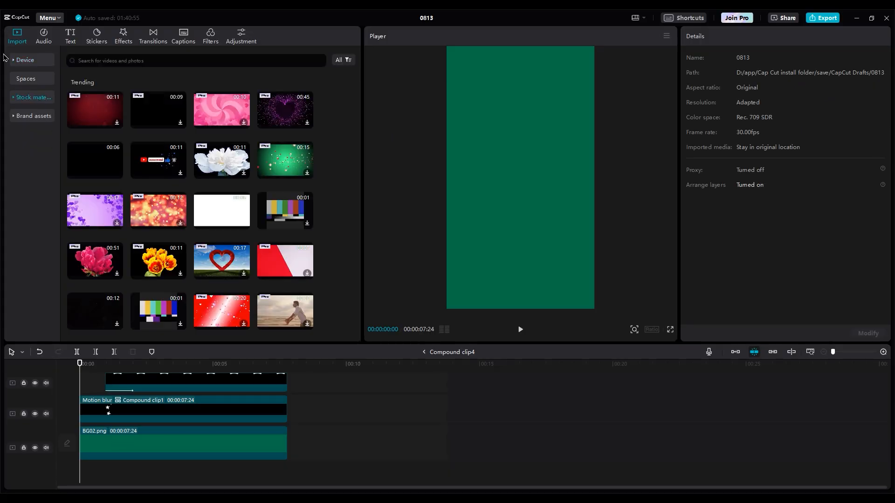
pyautogui.moveTo(94, 158); pyautogui.dragTo(122, 442)
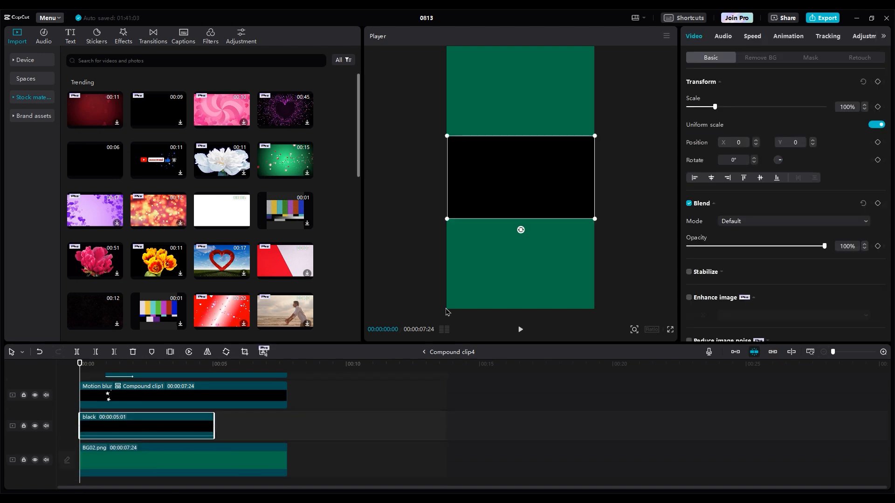
pyautogui.click(228, 353)
pyautogui.moveTo(562, 253); pyautogui.dragTo(634, 325)
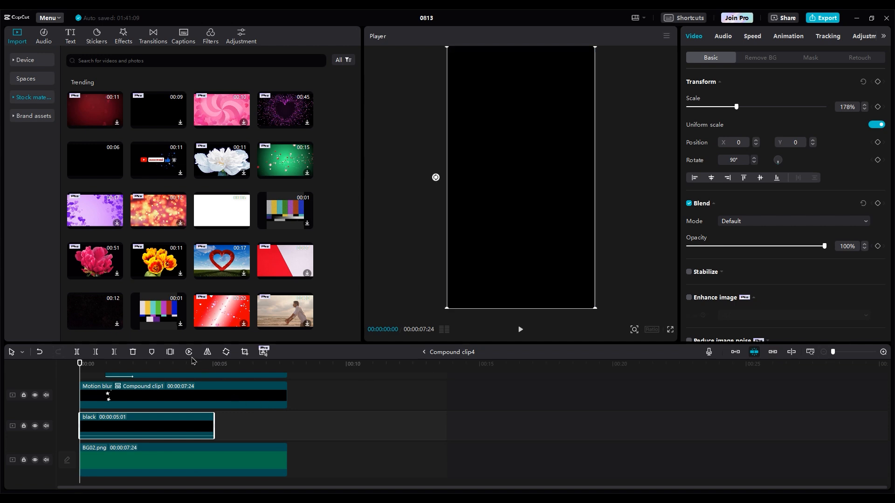
# Create a freeze frame from the black clip, delete the remaining black video, and extend the freeze to 00:00:07:24
pyautogui.click(169, 352)
pyautogui.click(183, 428)
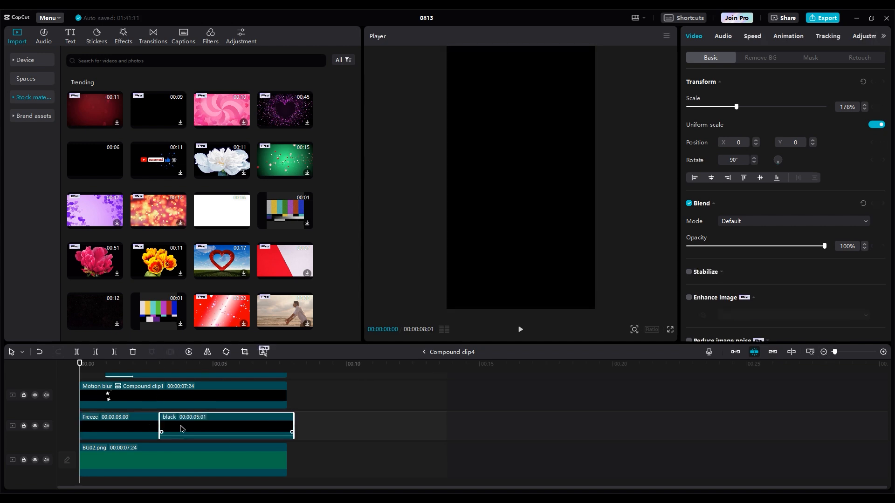
pyautogui.press('Delete')
pyautogui.moveTo(163, 421); pyautogui.dragTo(288, 421)
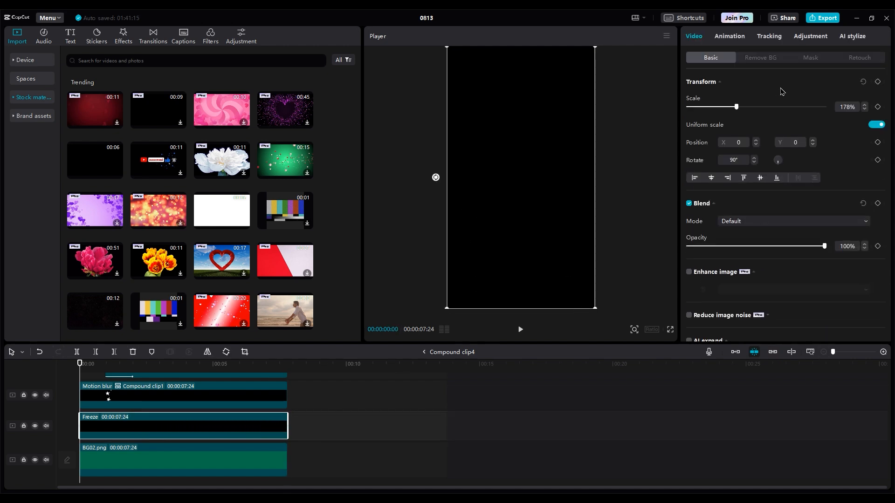
# Apply a Circle mask to the Freeze clip and enlarge it to about 966 × 970 to match the logo
pyautogui.click(812, 60)
pyautogui.click(810, 109)
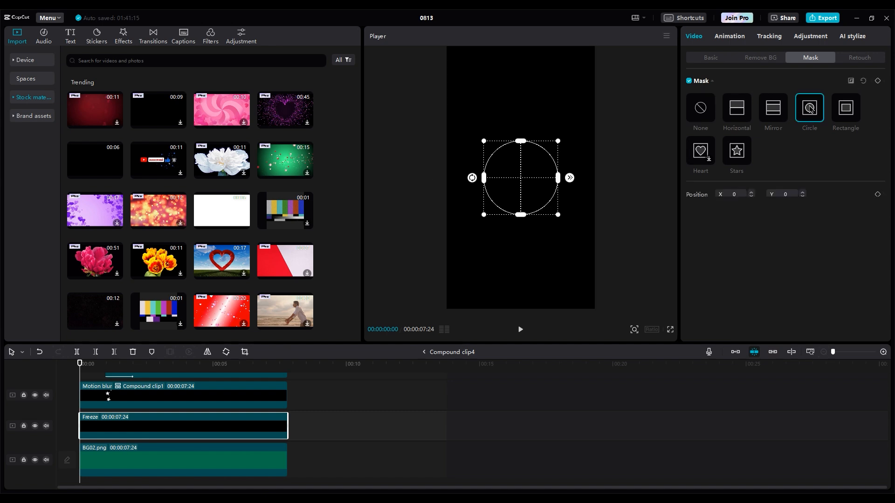
pyautogui.click(170, 377)
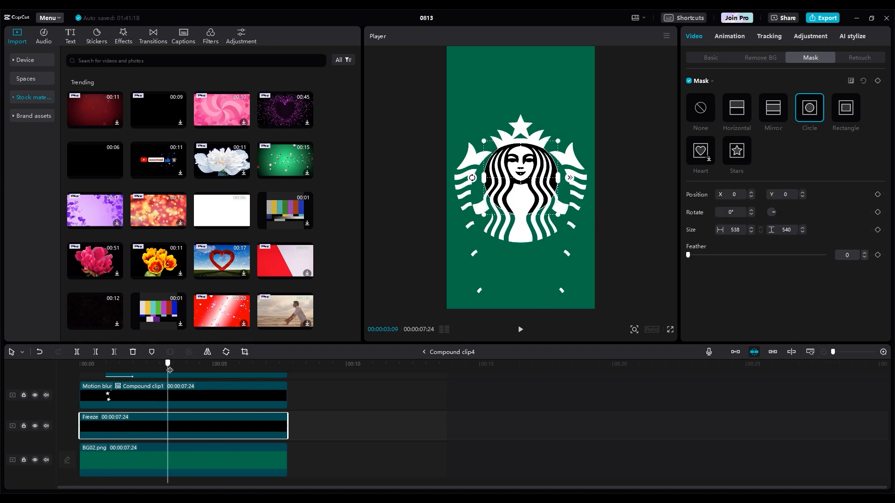
pyautogui.moveTo(558, 217); pyautogui.dragTo(601, 246)
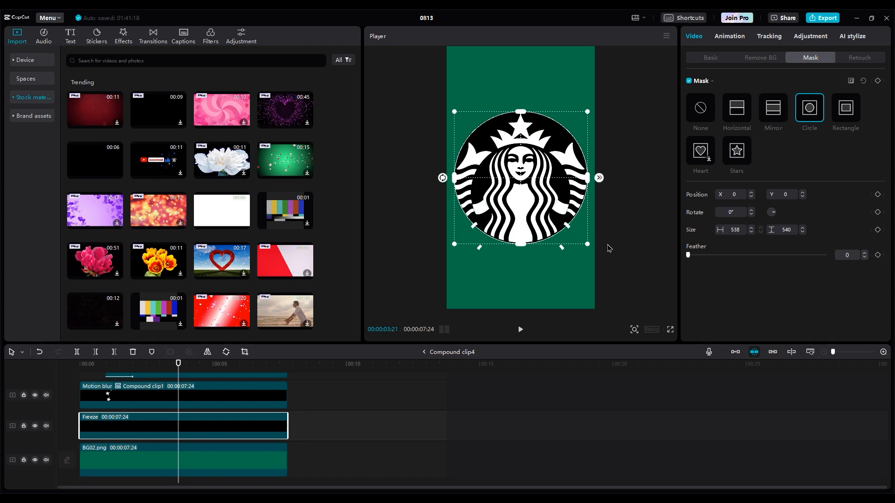
# Feather the Freeze clip's circle mask to about 9, invert it, and fine-tune the feather
pyautogui.moveTo(689, 254); pyautogui.dragTo(701, 257)
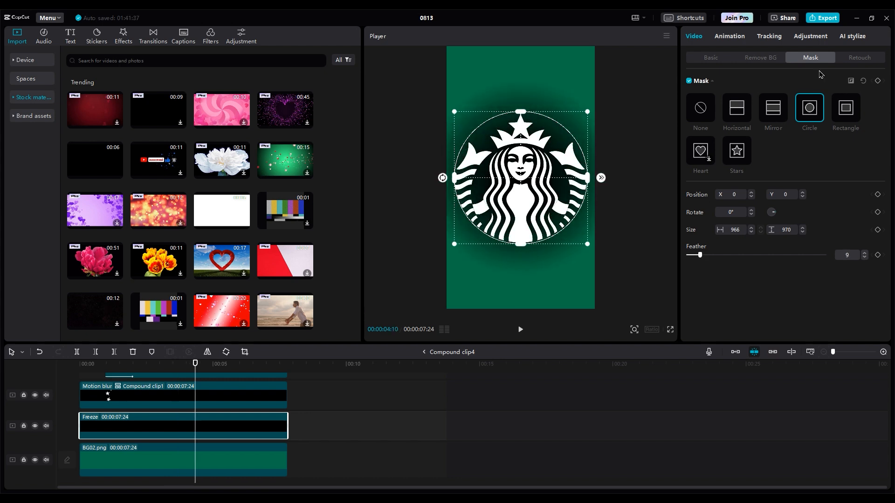
pyautogui.click(850, 82)
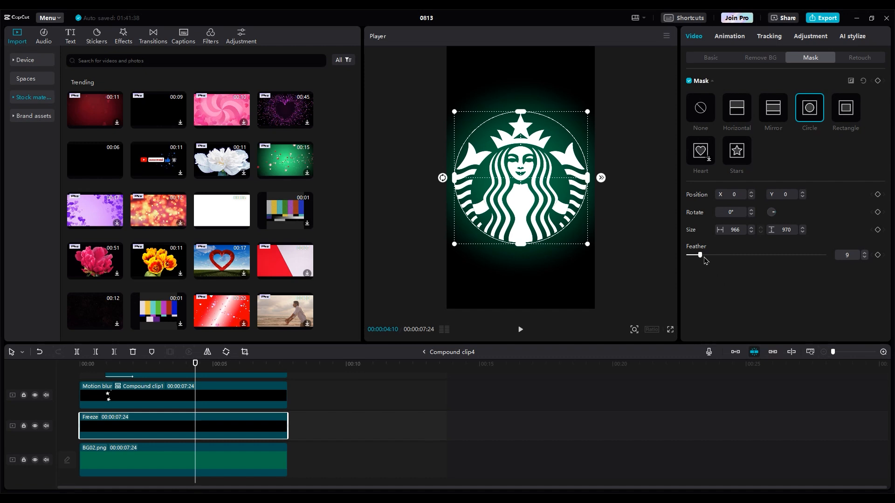
pyautogui.moveTo(698, 256); pyautogui.dragTo(696, 256)
pyautogui.moveTo(711, 257); pyautogui.dragTo(704, 255)
# Return to the main timeline and play back the logo animation from the start
pyautogui.click(425, 353)
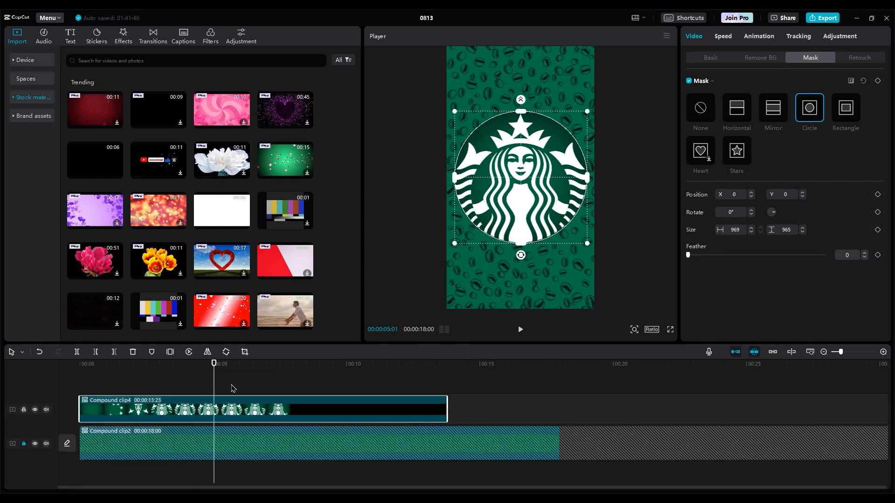
pyautogui.click(116, 391)
pyautogui.click(111, 373)
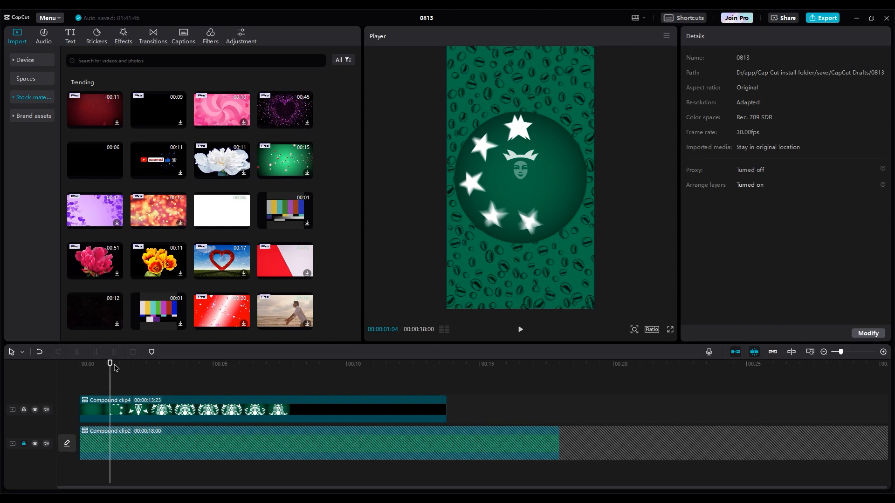
pyautogui.moveTo(112, 368); pyautogui.dragTo(64, 380)
pyautogui.press('space')
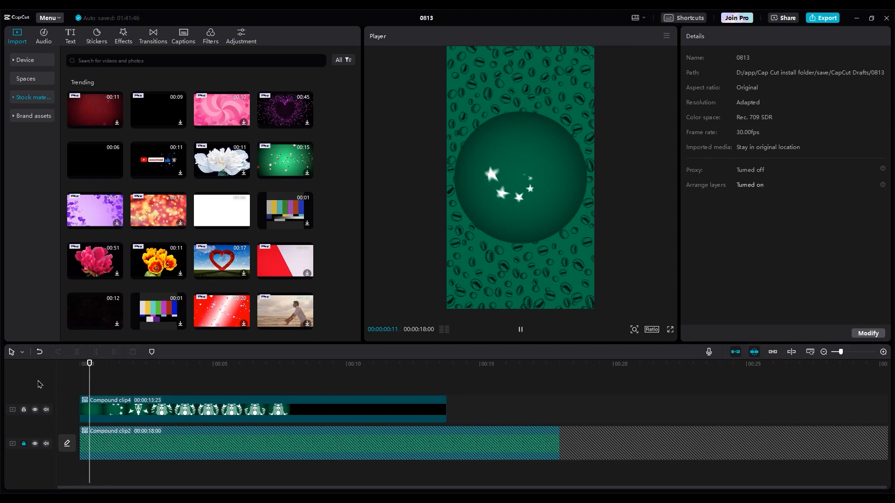
# Reopen Compound clip4 and select the Freeze clip inside it
pyautogui.click(135, 415)
pyautogui.doubleClick(134, 415)
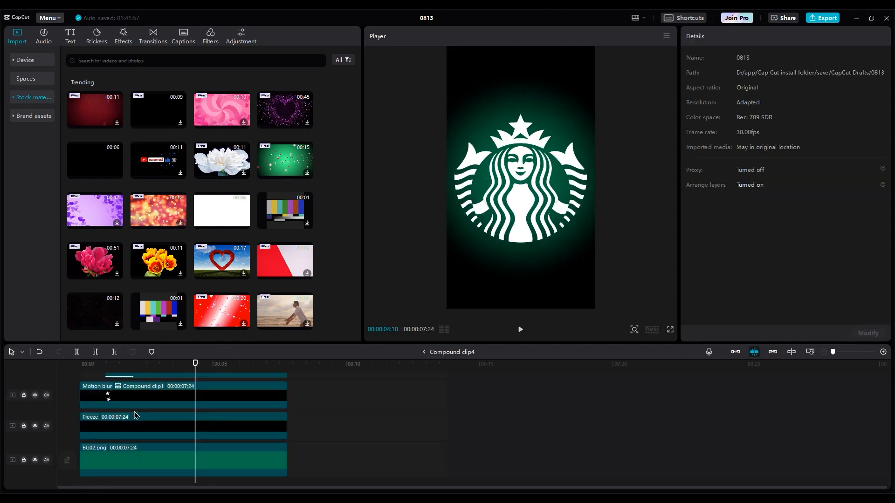
pyautogui.click(155, 417)
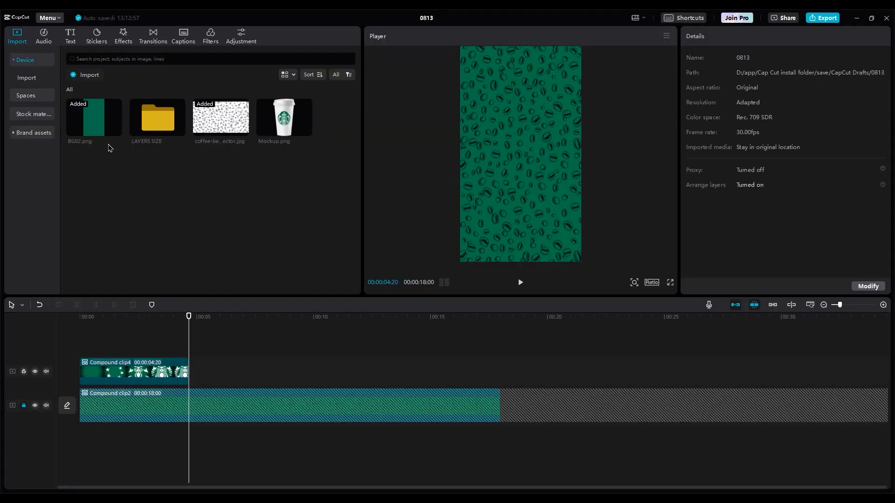
# Place BG02.png directly after Compound clip4 at 00:00:04:20, add Mockup.png above it, and scale the cup to 52%
pyautogui.moveTo(93, 117); pyautogui.dragTo(195, 382)
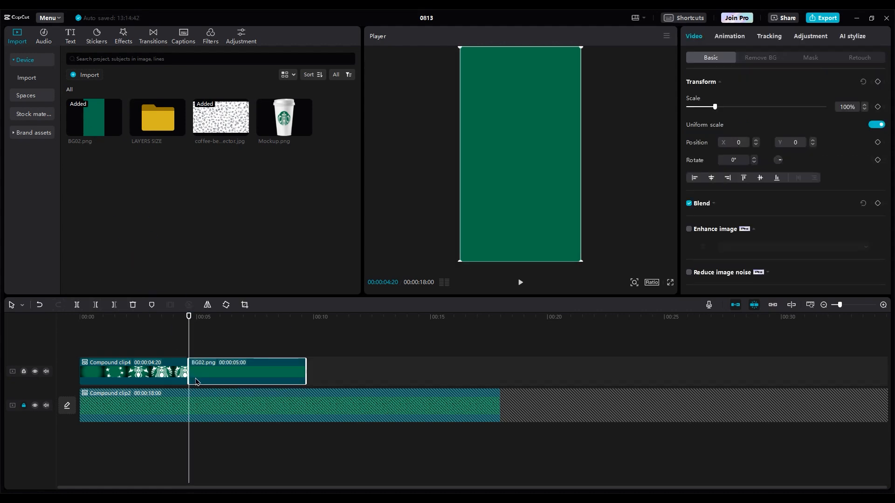
pyautogui.moveTo(286, 129); pyautogui.dragTo(188, 347)
pyautogui.moveTo(582, 254); pyautogui.dragTo(536, 189)
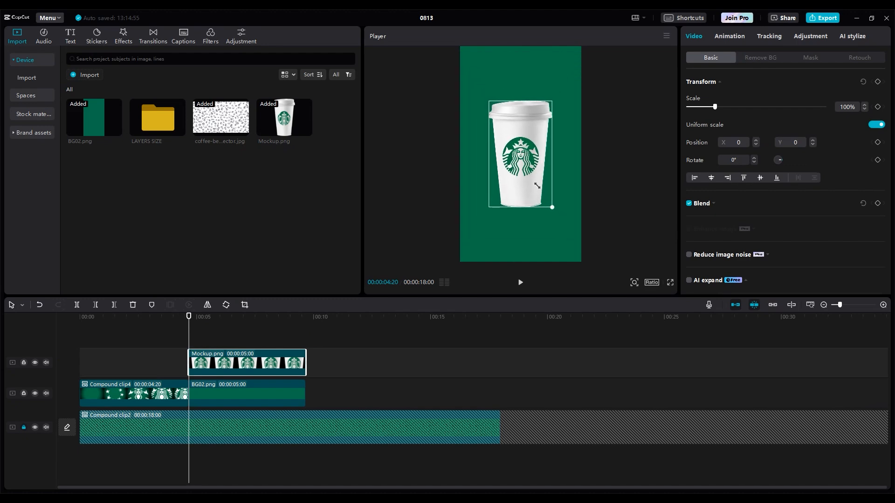
# Apply a Circle mask of about 839 × 835 to the BG02.png clip behind the cup
pyautogui.click(251, 392)
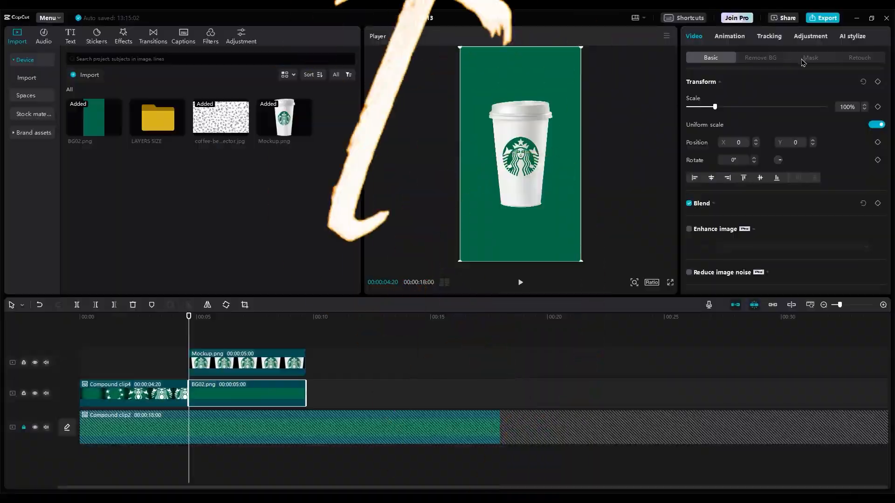
pyautogui.click(809, 58)
pyautogui.click(809, 111)
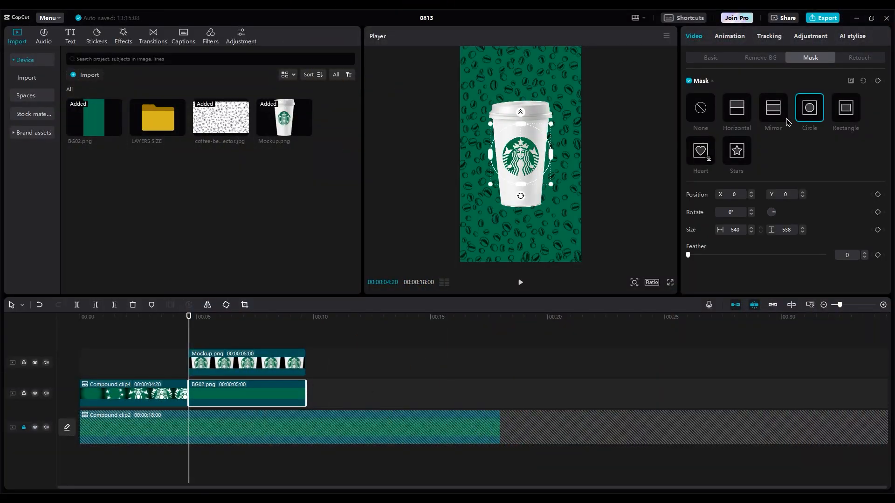
pyautogui.moveTo(551, 186)
pyautogui.mouseDown()
pyautogui.moveTo(568, 200)
pyautogui.moveTo(553, 187)
pyautogui.mouseUp()
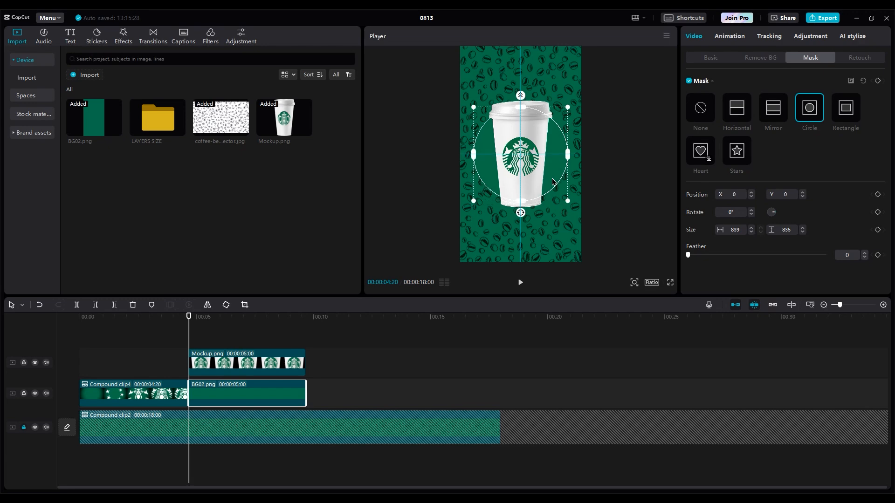
# Try the Rotate and Zoom In entrance animations on the Mockup.png cup
pyautogui.click(536, 135)
pyautogui.click(731, 37)
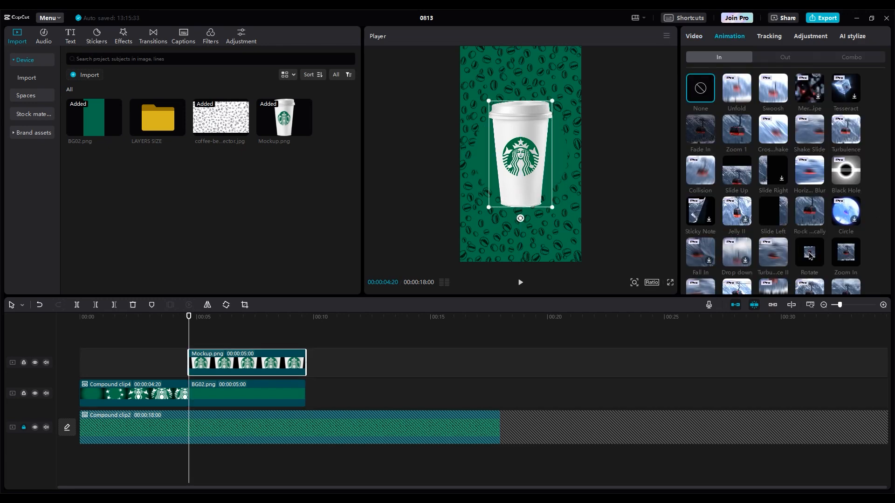
pyautogui.click(810, 256)
pyautogui.scroll(-2, 820, 210)
pyautogui.click(846, 170)
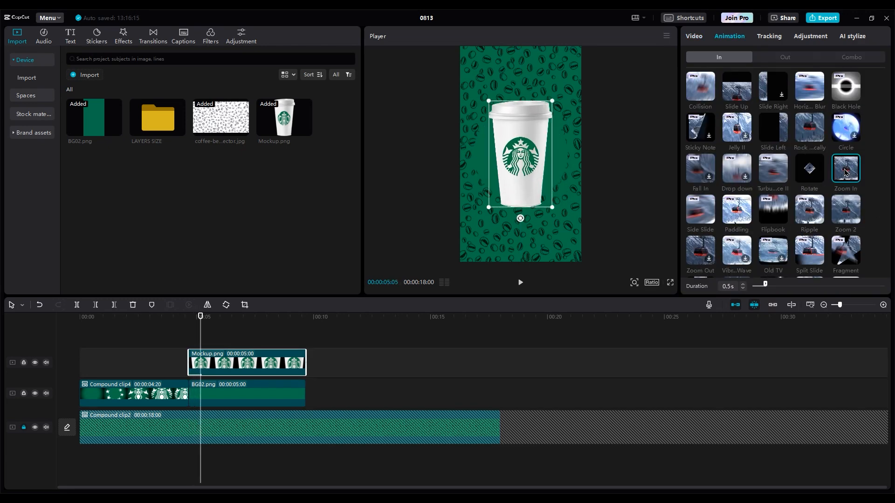
pyautogui.scroll(-2, 846, 173)
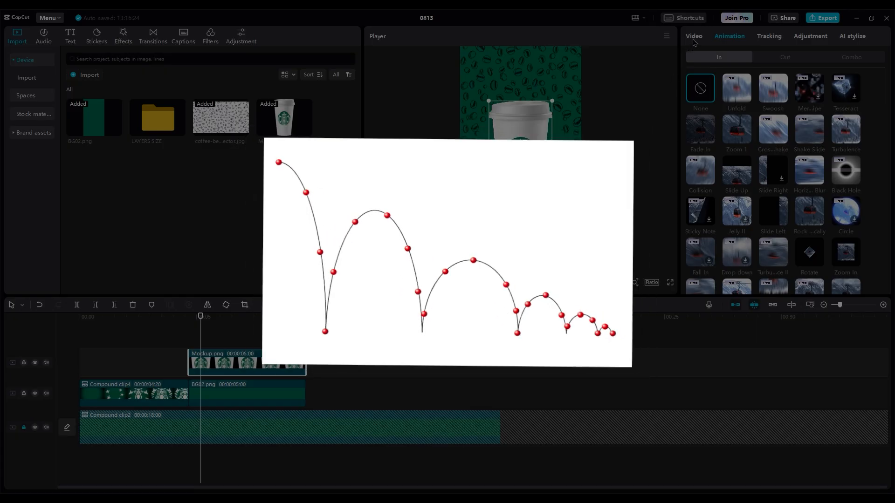
# Add a Transform keyframe to the Mockup.png cup at 00:00:05:12, keeping it centred at 52% scale
pyautogui.click(694, 37)
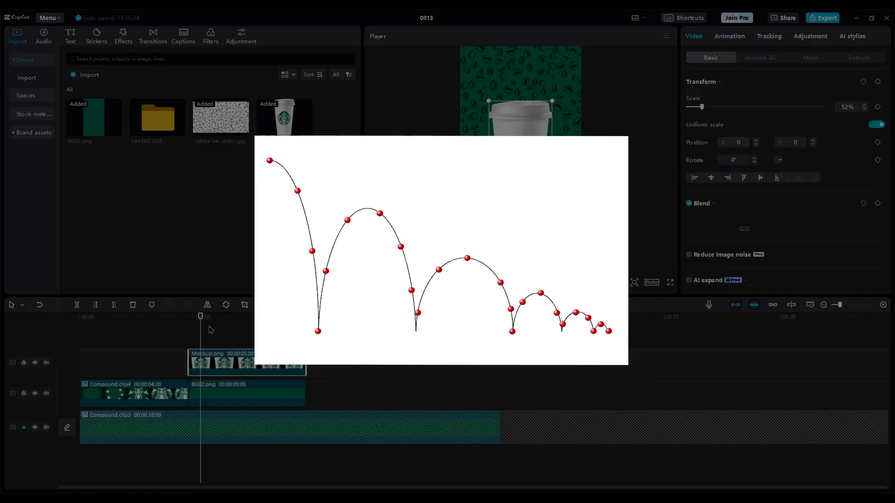
pyautogui.moveTo(200, 318); pyautogui.dragTo(206, 321)
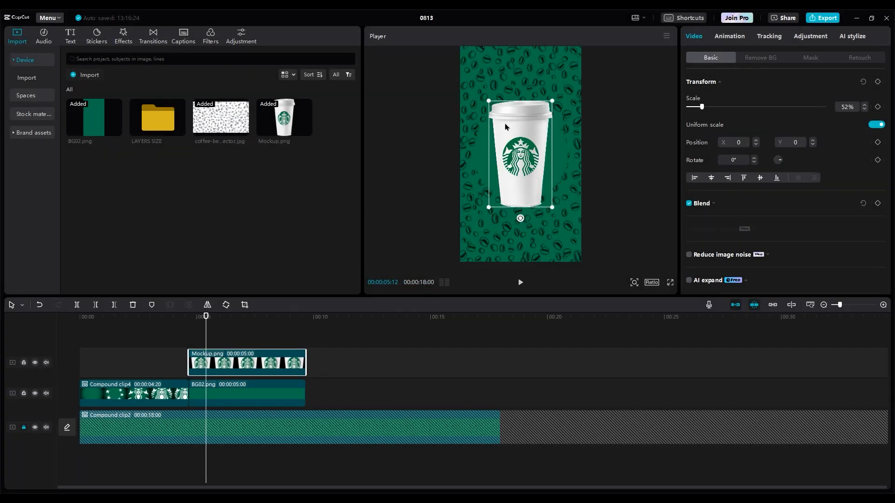
pyautogui.click(877, 82)
# At 00:00:04:20, move the cup straight down below the frame to Y -1800, shrink it to 10%, and preview the entrance
pyautogui.moveTo(204, 323); pyautogui.dragTo(191, 324)
pyautogui.moveTo(502, 130); pyautogui.dragTo(525, 187)
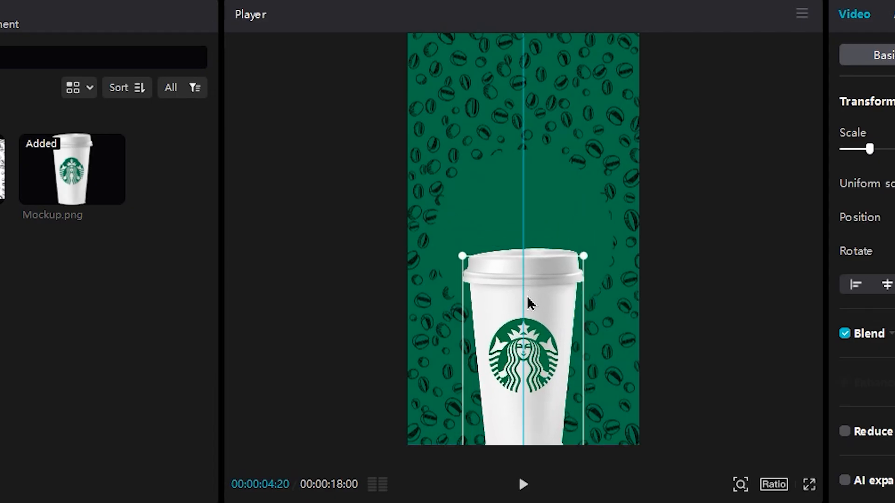
pyautogui.moveTo(529, 300); pyautogui.dragTo(530, 375)
pyautogui.moveTo(585, 330); pyautogui.dragTo(487, 438)
pyautogui.press('space')
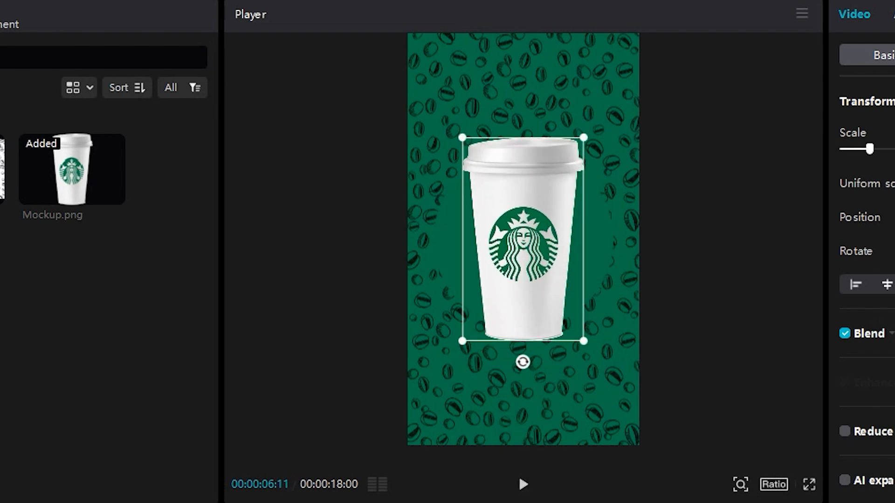
# Shift the cup's 52% keyframe to 00:00:05:17 and enlarge the cup to 61% at 00:00:05:12 as an overshoot keyframe
pyautogui.moveTo(220, 323); pyautogui.dragTo(208, 323)
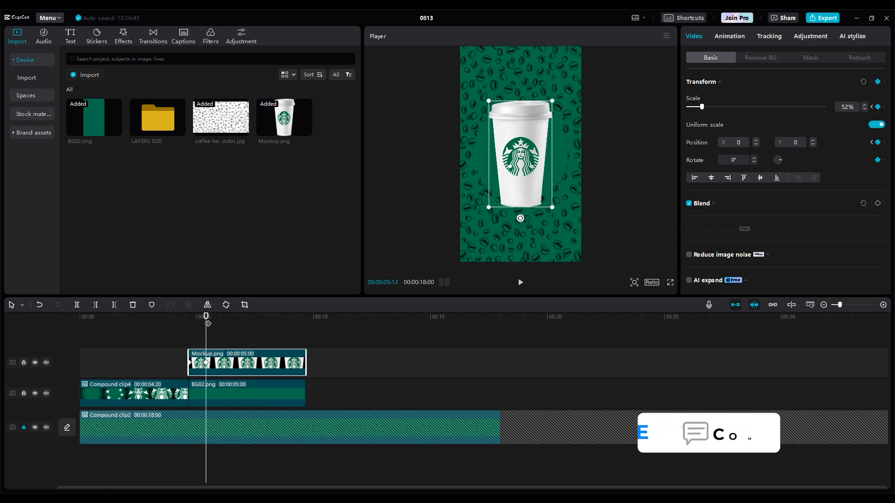
pyautogui.scroll(5, 208, 323)
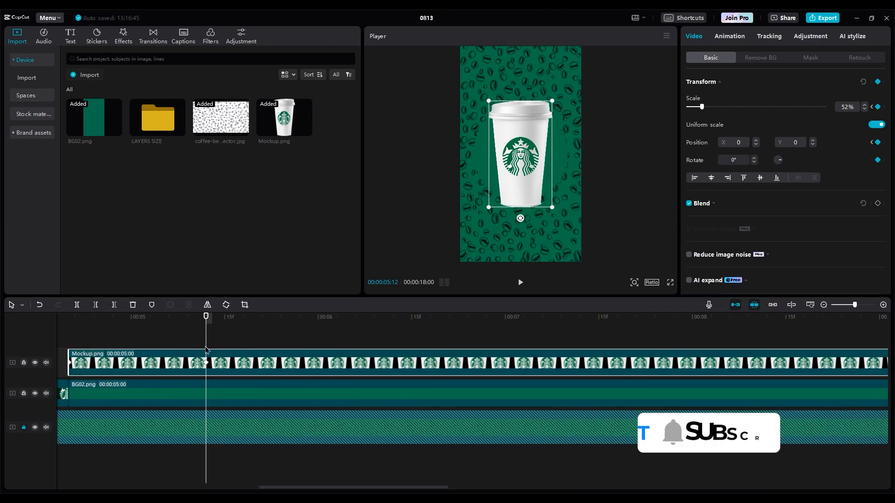
pyautogui.scroll(1, 207, 354)
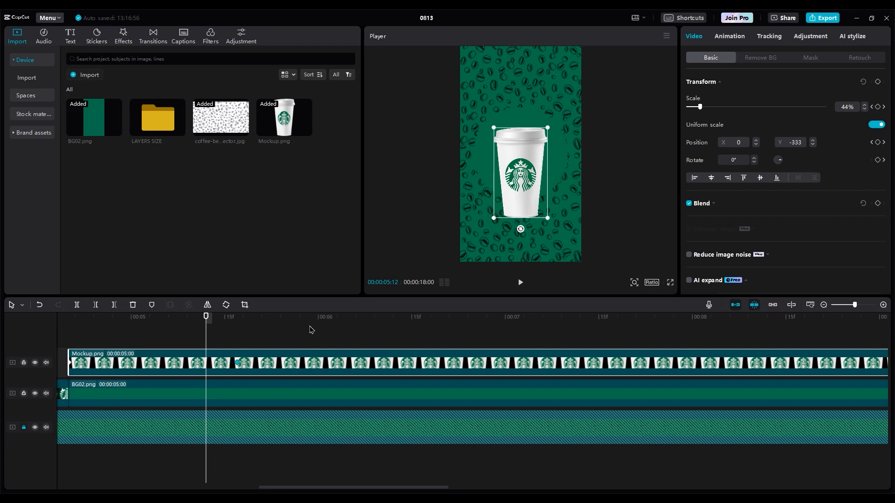
pyautogui.moveTo(569, 98); pyautogui.dragTo(570, 95)
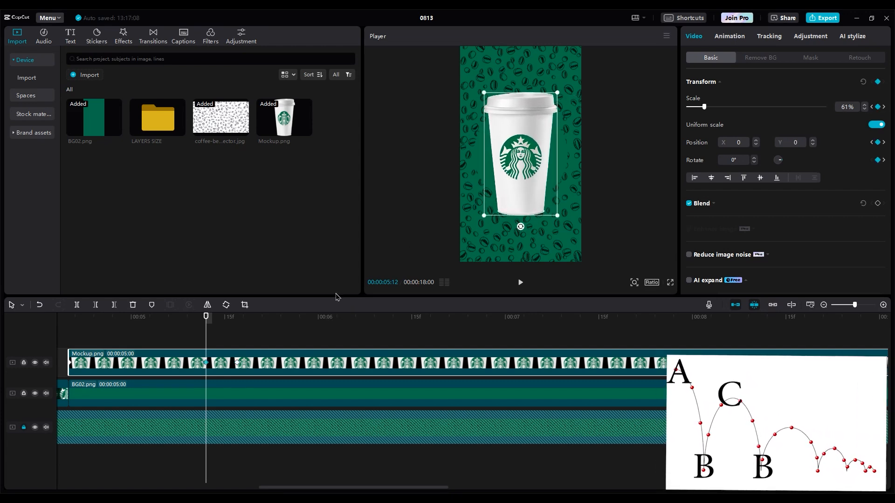
# Place a 52% cup keyframe at about 00:00:05:25 and shrink the cup slightly at the 00:00:05:17 keyframe
pyautogui.click(237, 360)
pyautogui.moveTo(287, 362); pyautogui.dragTo(288, 362)
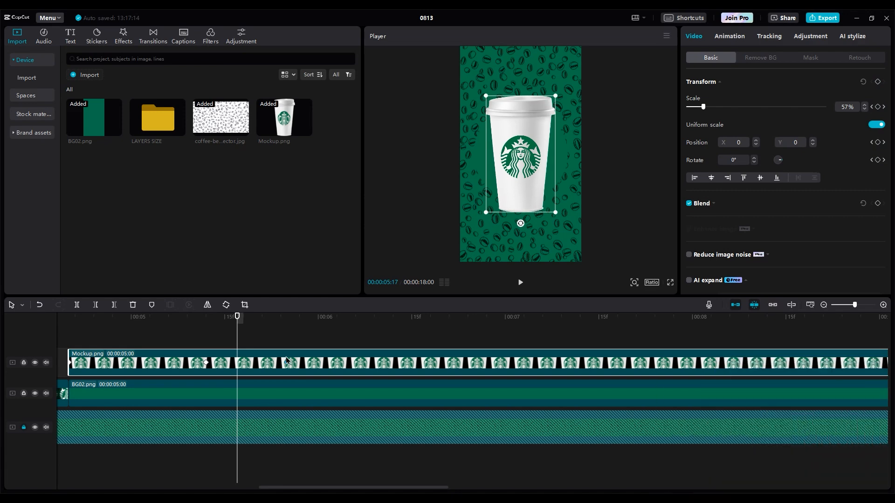
pyautogui.hotkey('ctrl', 'z')
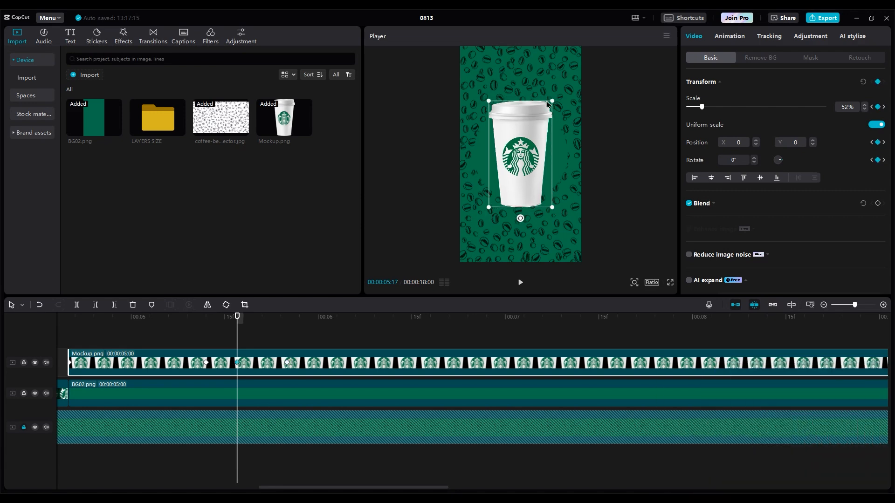
pyautogui.moveTo(552, 101); pyautogui.dragTo(531, 101)
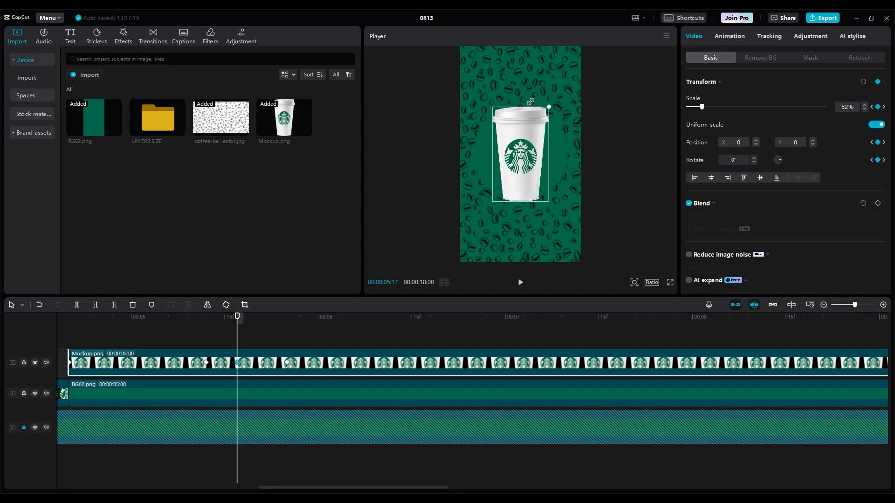
# Play back the cup's bounce from its entrance to check the motion
pyautogui.click(182, 330)
pyautogui.press('space')
pyautogui.click(179, 323)
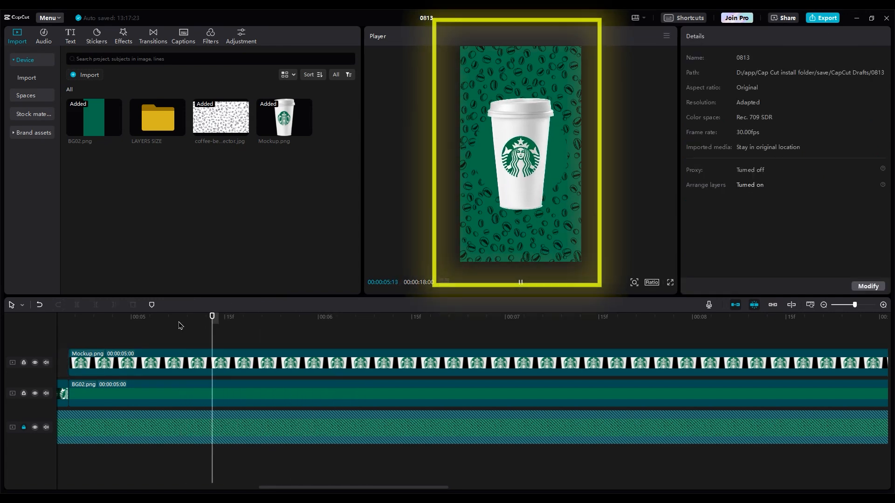
pyautogui.click(179, 323)
# Show the keyframe animation of the Mockup.png clip and expand its Scale curve graph
pyautogui.click(210, 364)
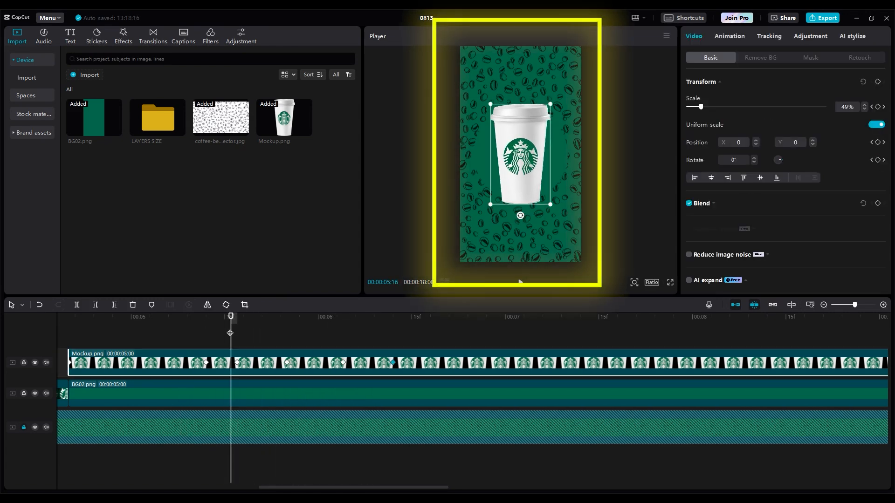
pyautogui.rightClick(219, 364)
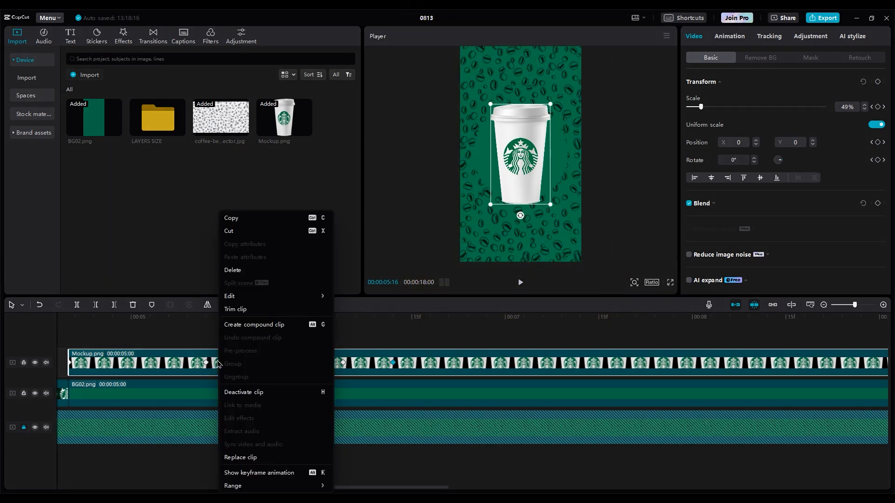
pyautogui.click(247, 471)
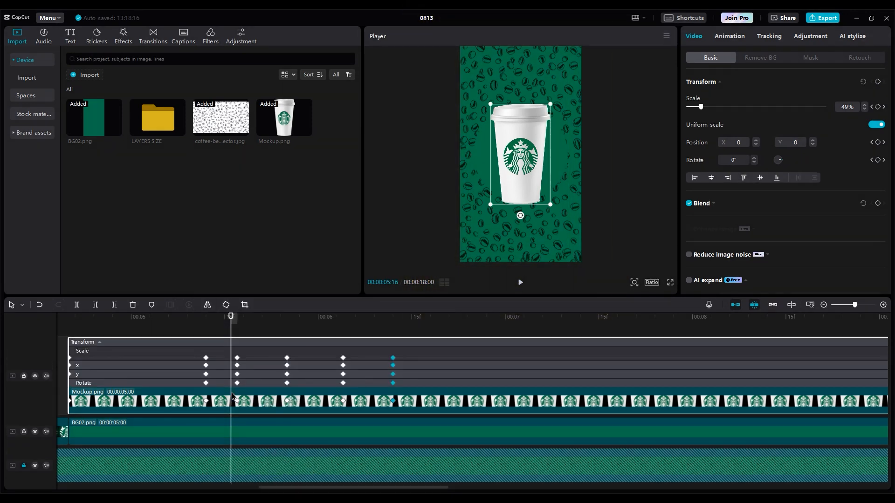
pyautogui.scroll(-1, 231, 396)
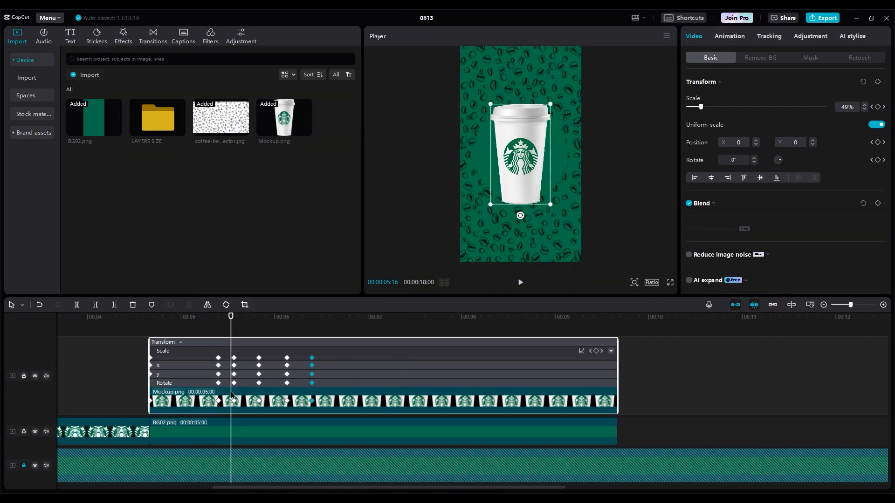
pyautogui.click(610, 352)
pyautogui.scroll(1, 91, 394)
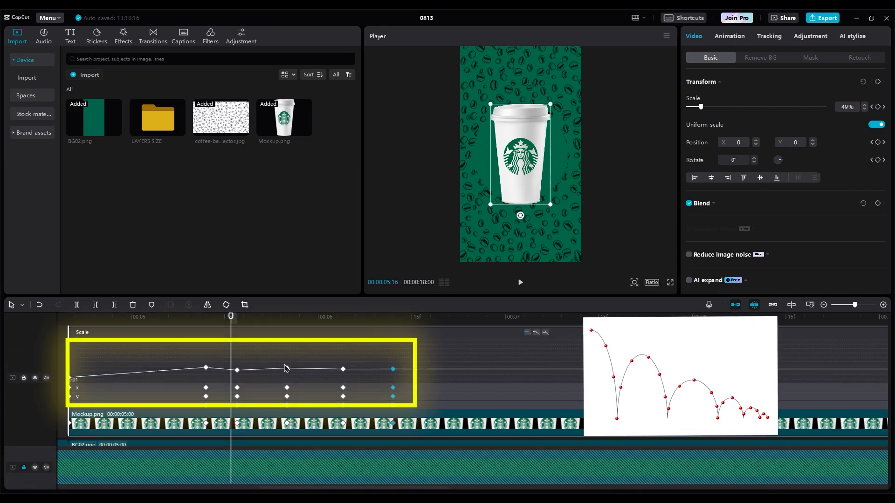
# Apply Auto curve to the bounce keyframes in the cup's Scale graph
pyautogui.click(206, 368)
pyautogui.click(536, 333)
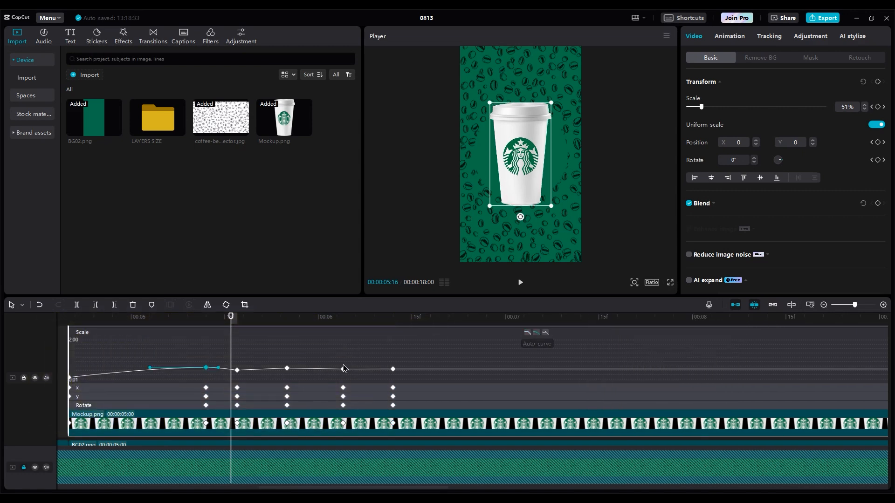
pyautogui.click(537, 334)
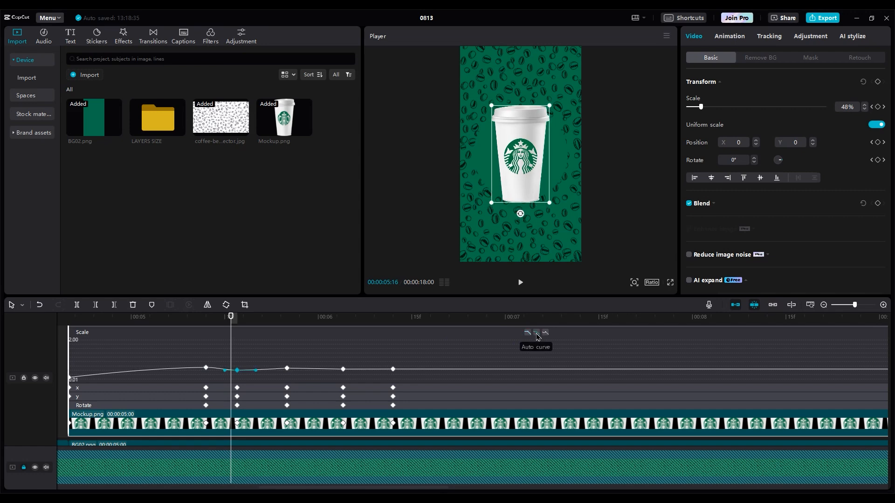
pyautogui.click(536, 334)
pyautogui.click(344, 369)
# Smooth the keyframes in the cup's y position graph with Auto curve
pyautogui.click(286, 350)
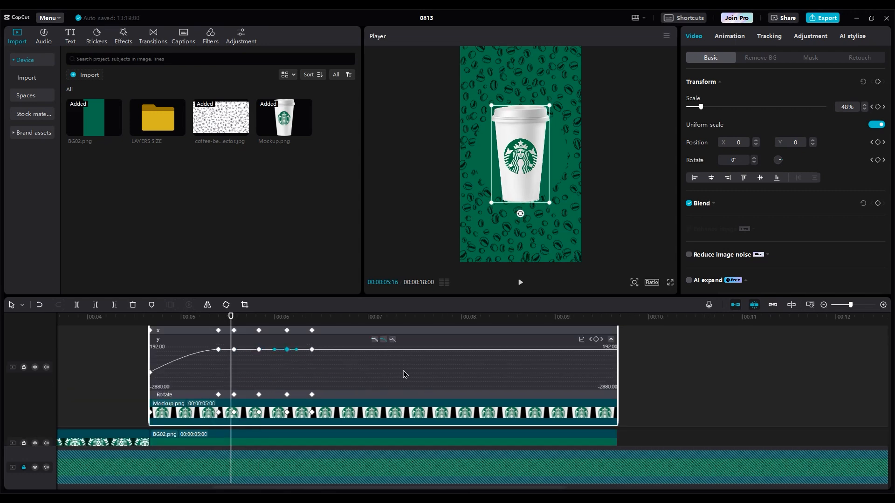
pyautogui.click(392, 342)
pyautogui.click(611, 340)
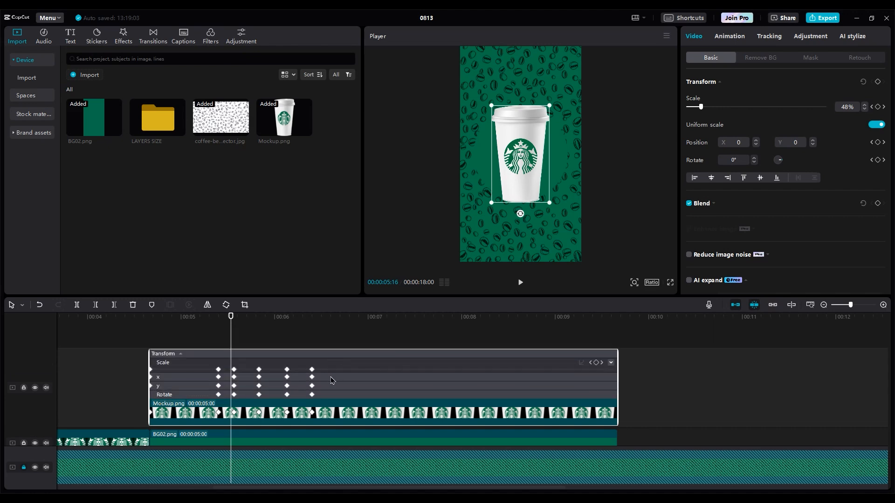
pyautogui.click(611, 372)
pyautogui.click(611, 331)
pyautogui.click(612, 380)
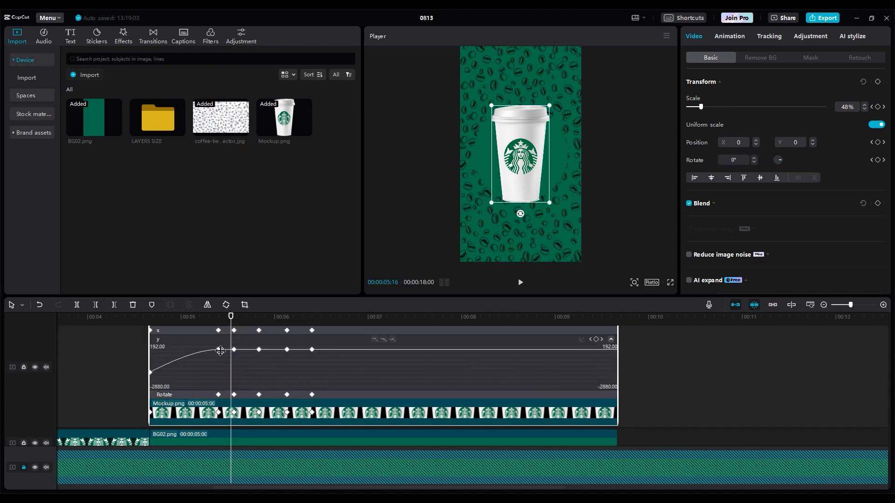
pyautogui.click(383, 341)
pyautogui.scroll(2, 270, 382)
# Reopen the cup's Scale graph and apply Auto curve to its starting keyframe
pyautogui.click(610, 371)
pyautogui.click(611, 363)
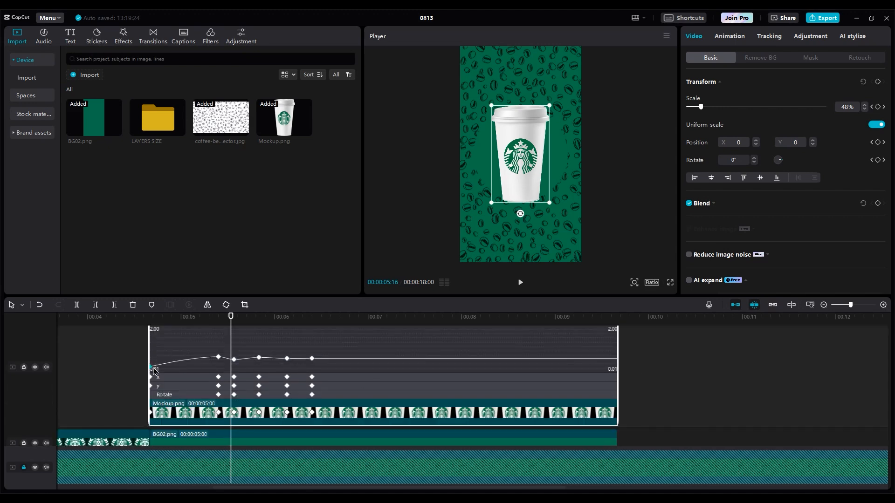
pyautogui.scroll(1, 375, 354)
pyautogui.click(384, 344)
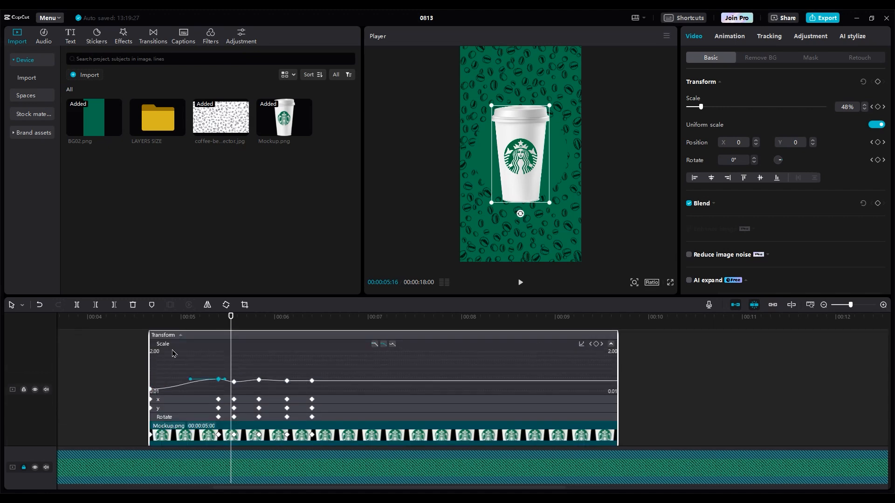
# Play the bouncing cup animation in full screen from its start, then exit the full-screen preview
pyautogui.click(149, 321)
pyautogui.click(670, 283)
pyautogui.press('space')
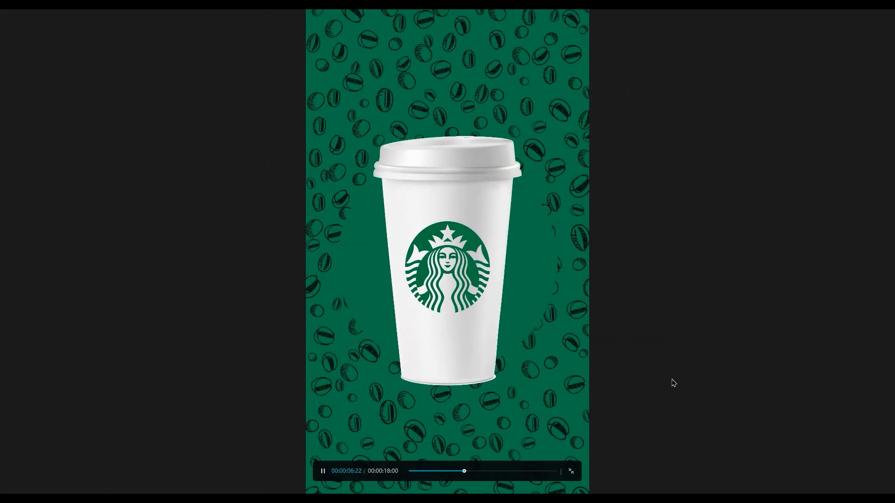
pyautogui.press('Escape')
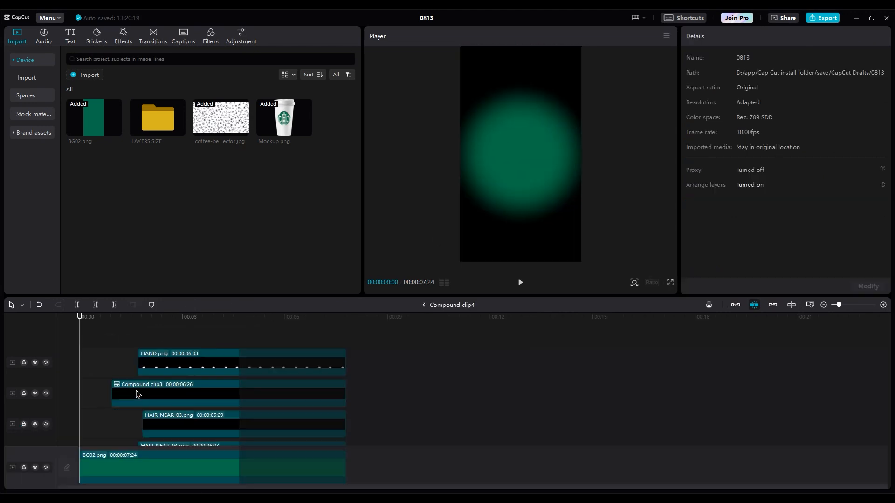
# Cut the Freeze and BG02.png clips out of Compound clip4 and return to the main timeline
pyautogui.moveTo(366, 414); pyautogui.dragTo(299, 444)
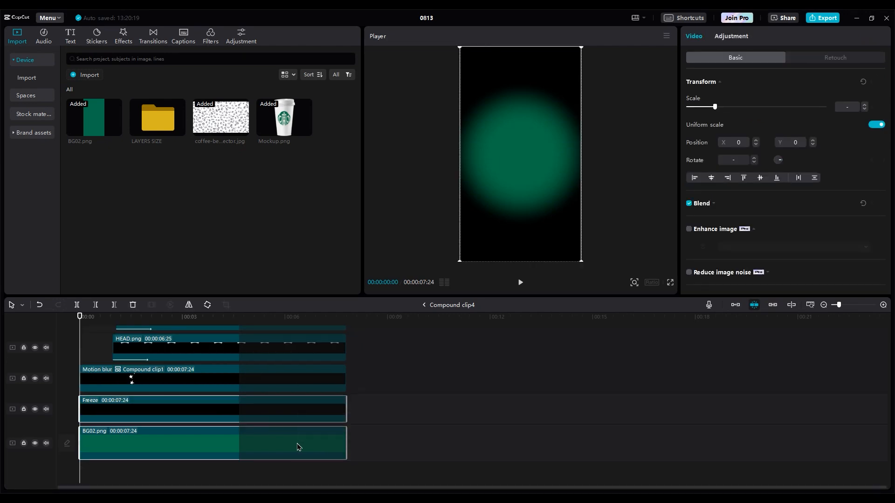
pyautogui.press('Delete')
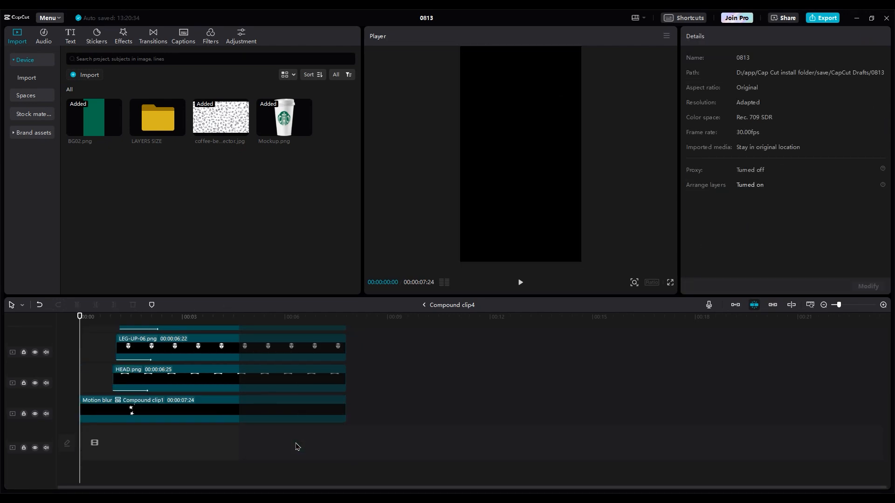
pyautogui.click(424, 305)
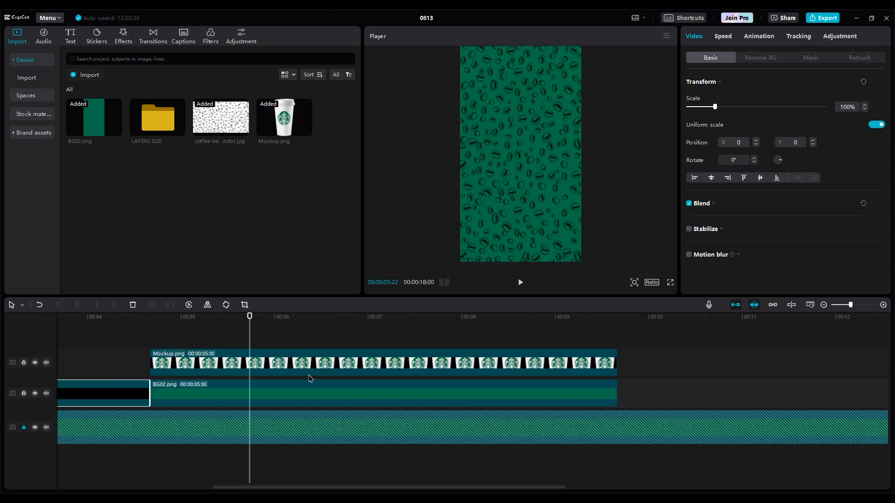
# Paste the Freeze and BG02.png clips at 00:00:00:00 in the main timeline, beneath Compound clip4
pyautogui.moveTo(132, 323); pyautogui.dragTo(81, 334)
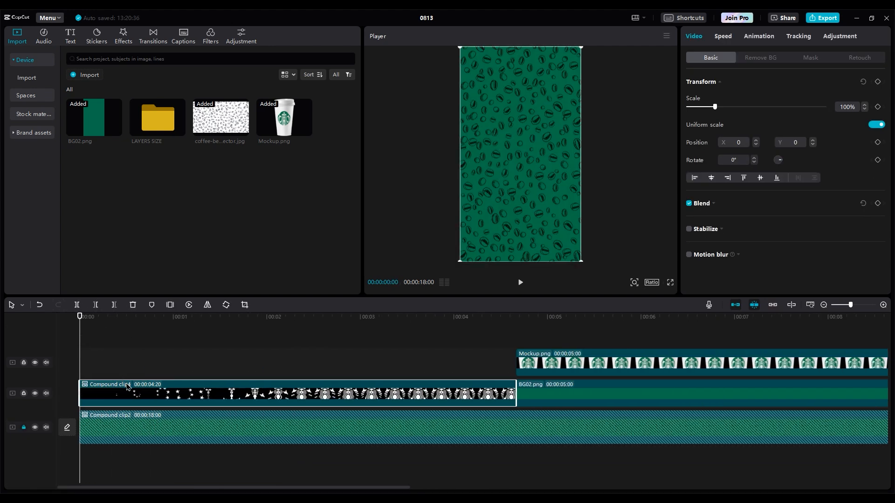
pyautogui.hotkey('ctrl', 'v')
pyautogui.scroll(-2, 205, 398)
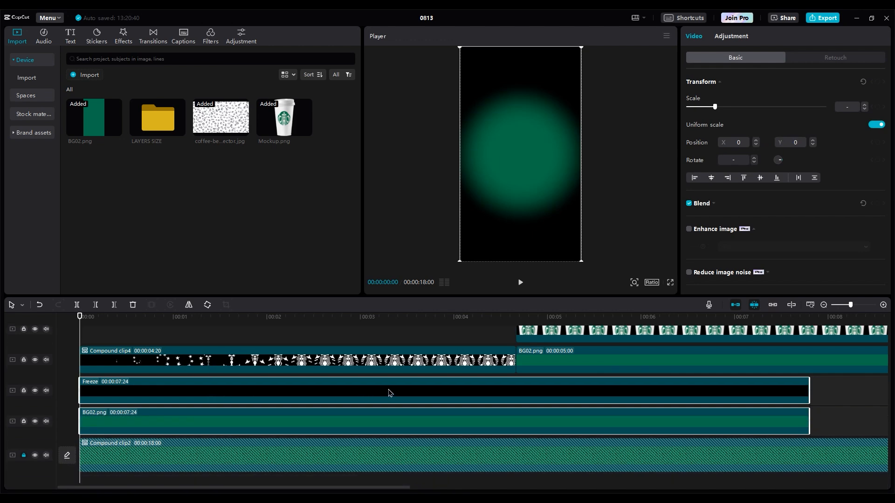
# Delete the five-second BG02.png clip behind the cup and drop Mockup.png onto Compound clip4's track directly after it
pyautogui.scroll(-2, 385, 392)
pyautogui.click(340, 366)
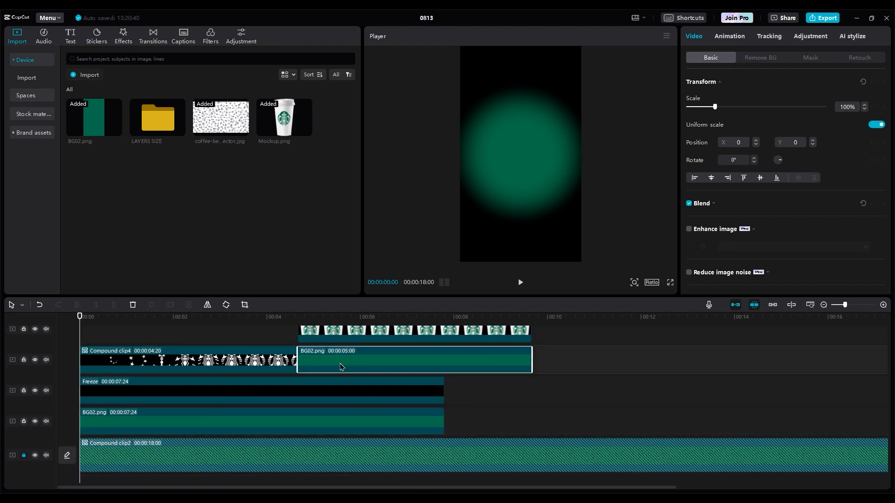
pyautogui.press('Delete')
pyautogui.moveTo(316, 339); pyautogui.dragTo(311, 371)
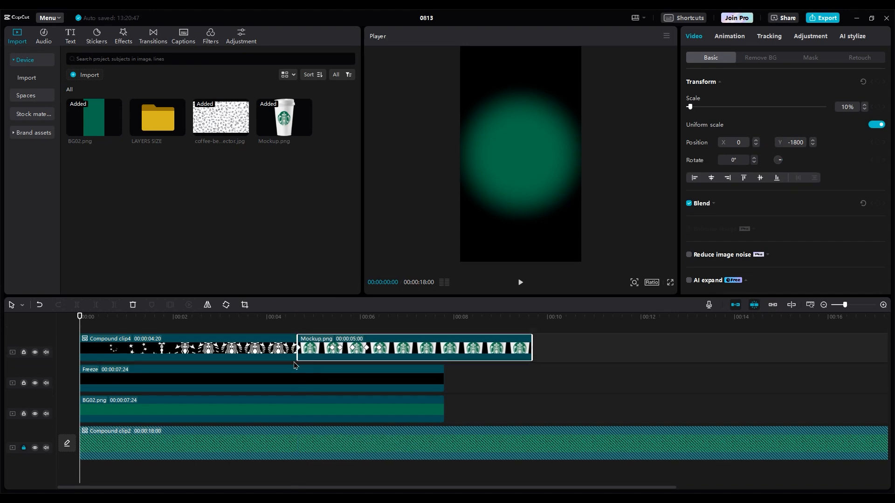
# Extend the Freeze and BG02.png clips to 00:00:14:12 and combine them into one compound clip
pyautogui.click(199, 332)
pyautogui.moveTo(160, 319); pyautogui.dragTo(190, 336)
pyautogui.moveTo(462, 393); pyautogui.dragTo(753, 422)
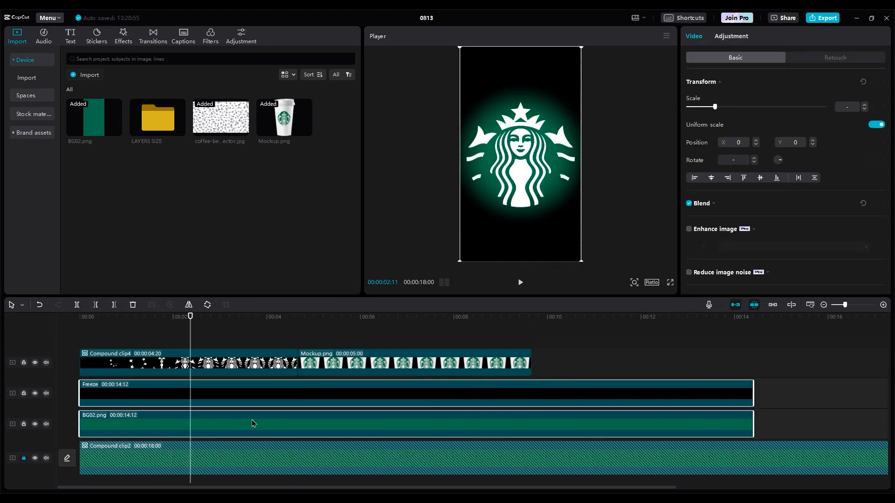
pyautogui.rightClick(159, 419)
pyautogui.click(182, 324)
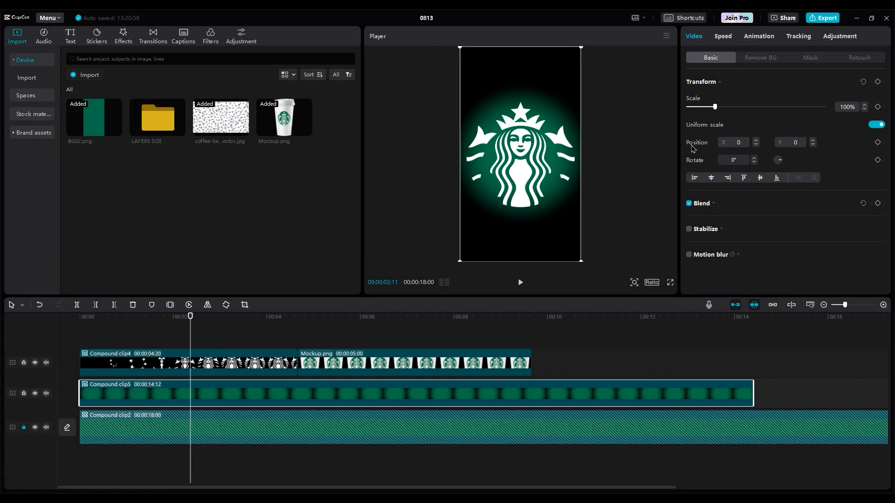
# Apply a Circle mask to Compound clip5 and enlarge it until it frames the whole logo
pyautogui.click(805, 60)
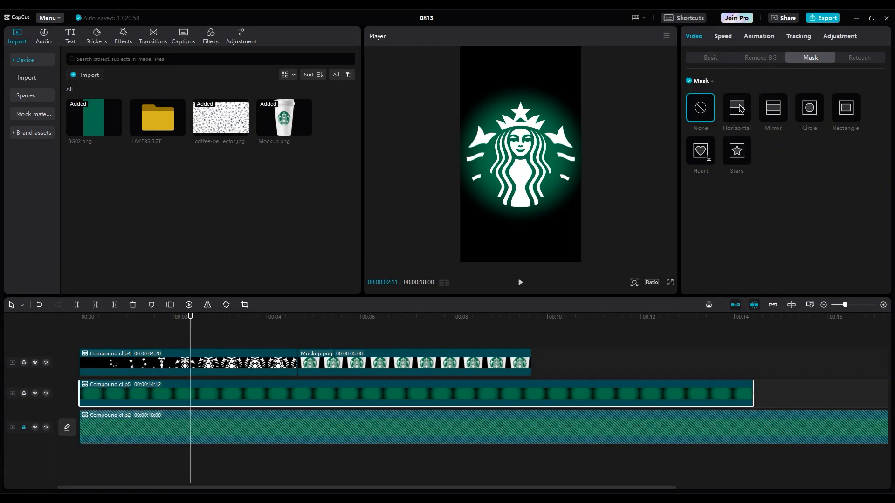
pyautogui.click(809, 110)
pyautogui.moveTo(551, 185); pyautogui.dragTo(579, 200)
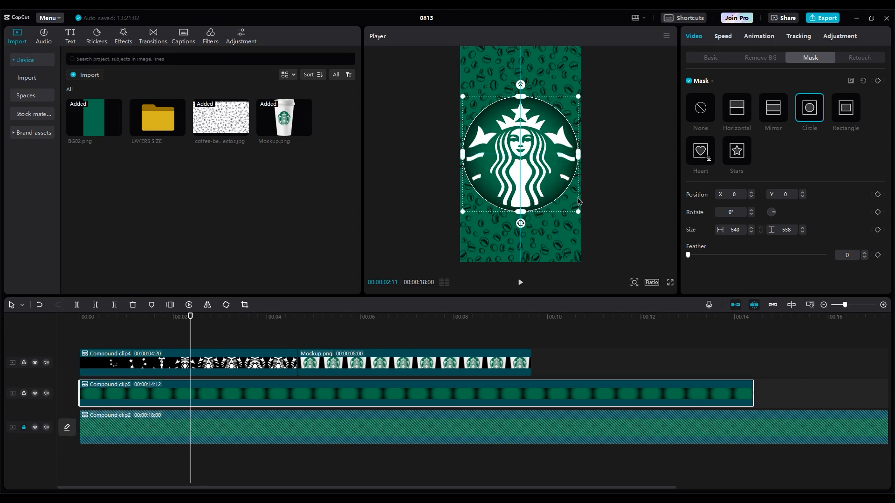
# Convert the Mockup.png clip after Compound clip4 into a compound clip
pyautogui.click(407, 357)
pyautogui.rightClick(386, 357)
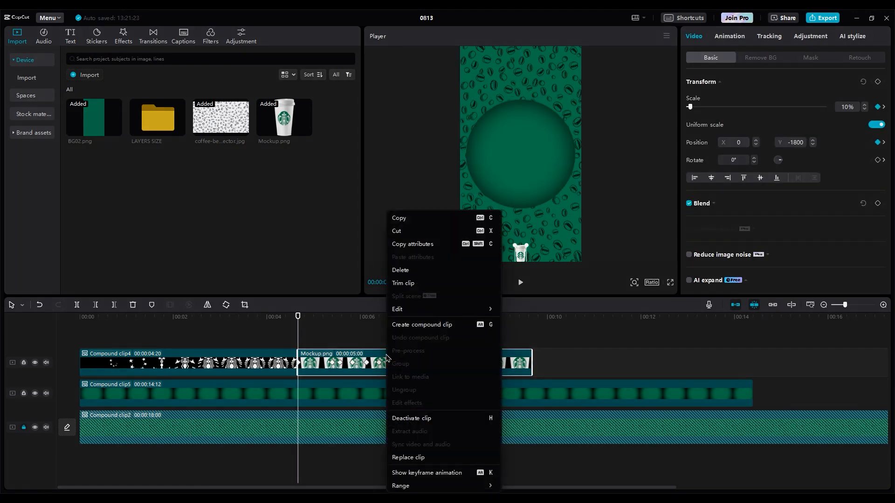
pyautogui.click(413, 327)
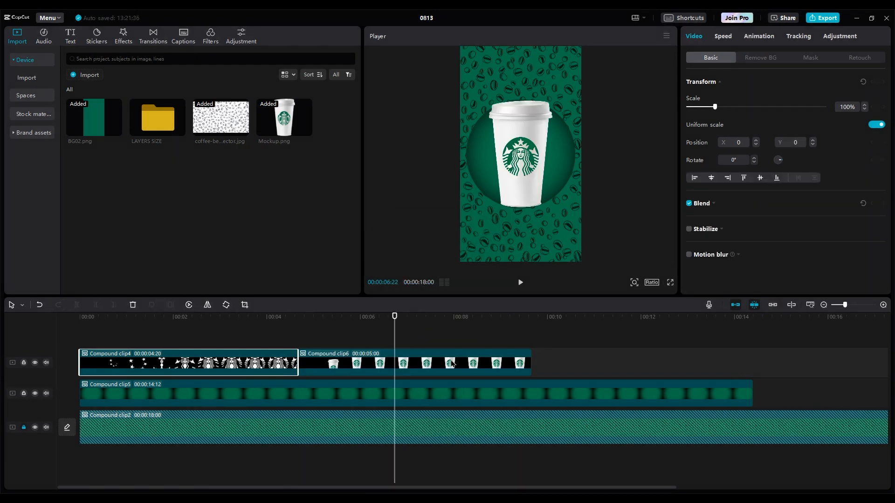
# Apply a Circle mask about 1180 by 1193 to the cup's compound clip, raised to Y 120 so its lower edge follows the backdrop circle
pyautogui.click(452, 362)
pyautogui.click(798, 58)
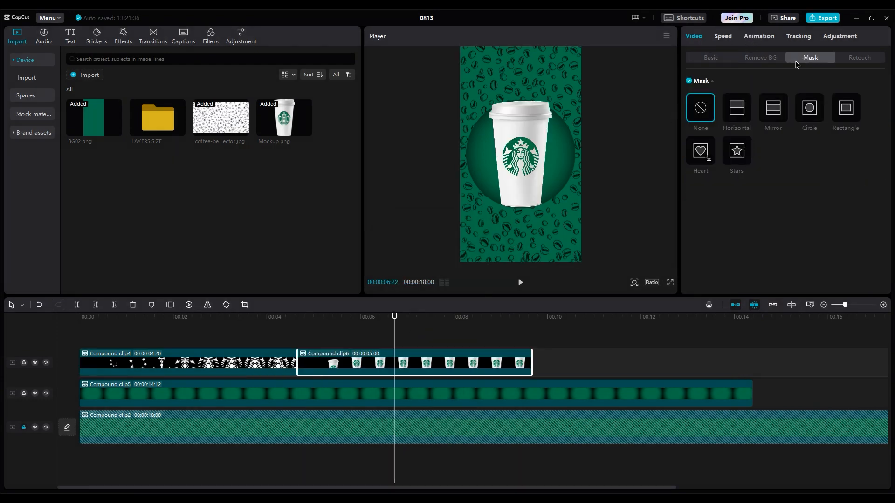
pyautogui.click(806, 111)
pyautogui.moveTo(551, 184); pyautogui.dragTo(574, 201)
pyautogui.moveTo(575, 100); pyautogui.dragTo(588, 99)
pyautogui.moveTo(533, 165); pyautogui.dragTo(528, 153)
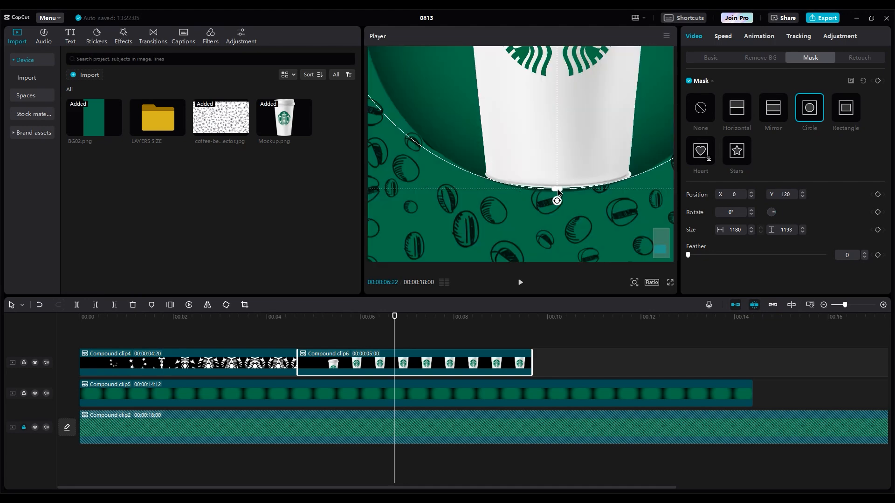
# Play back the change from logo to masked cup and fit the whole frame in the preview again
pyautogui.click(289, 331)
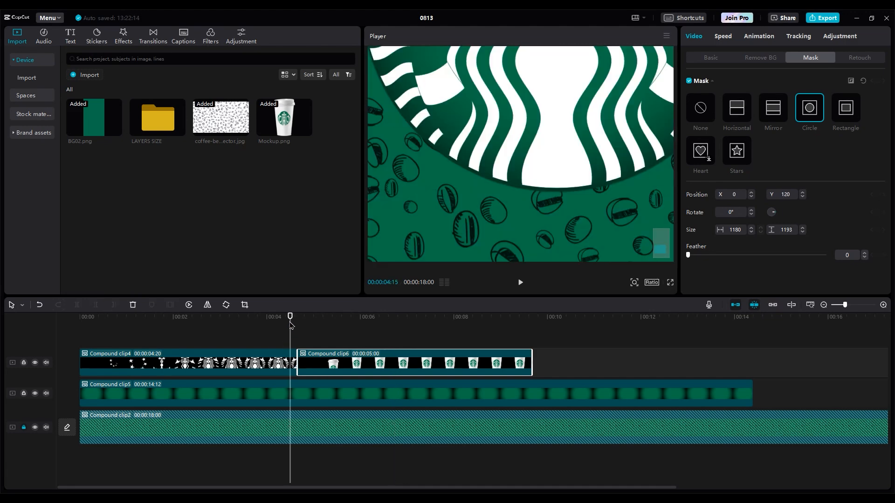
pyautogui.press('space')
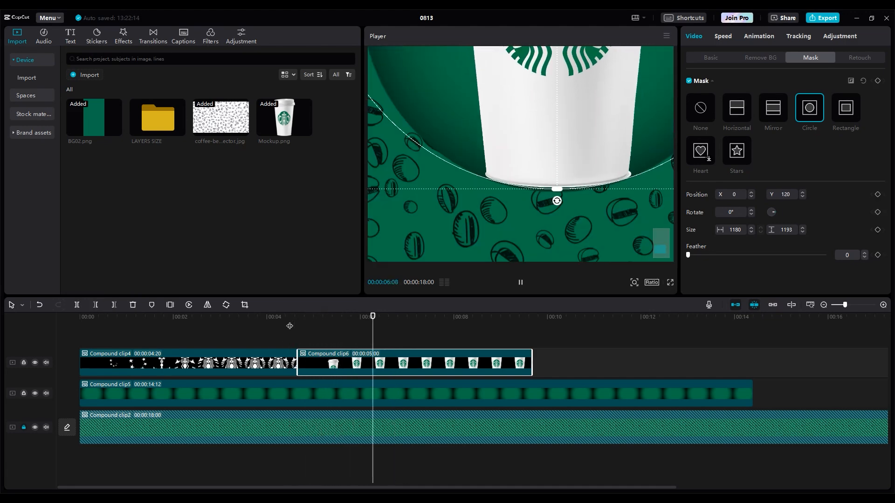
pyautogui.press('space')
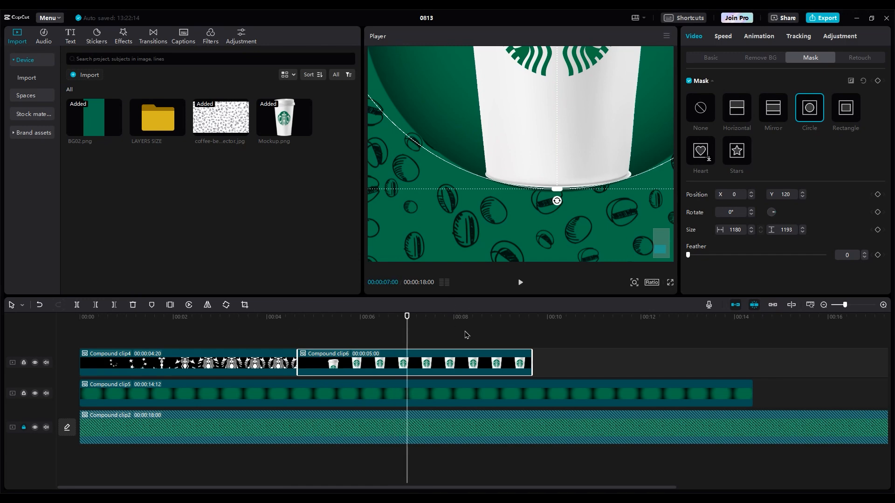
pyautogui.click(450, 338)
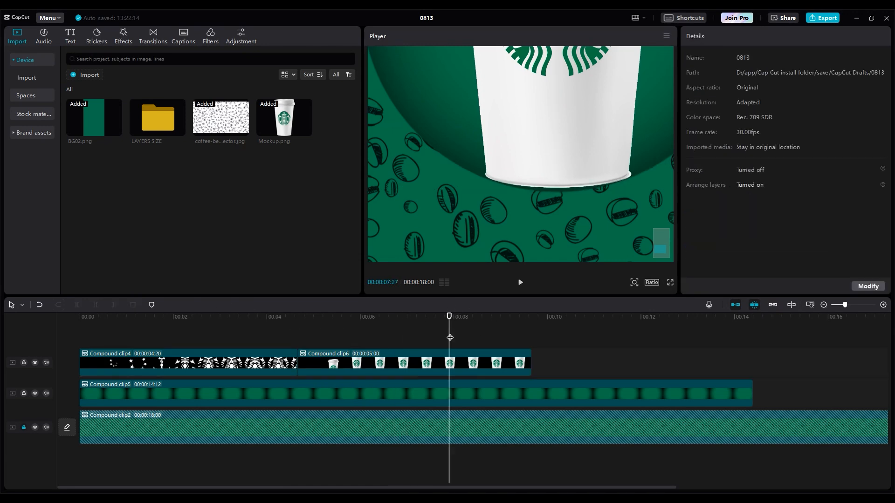
pyautogui.click(634, 284)
pyautogui.moveTo(635, 298); pyautogui.dragTo(617, 300)
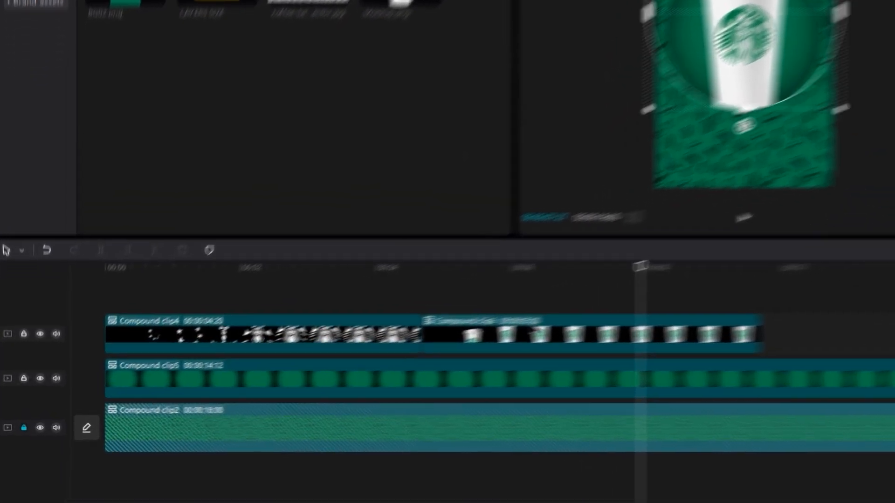
# Open Compound clip6 and convert its Mockup.png clip into a nested compound clip
pyautogui.doubleClick(375, 359)
pyautogui.click(247, 302)
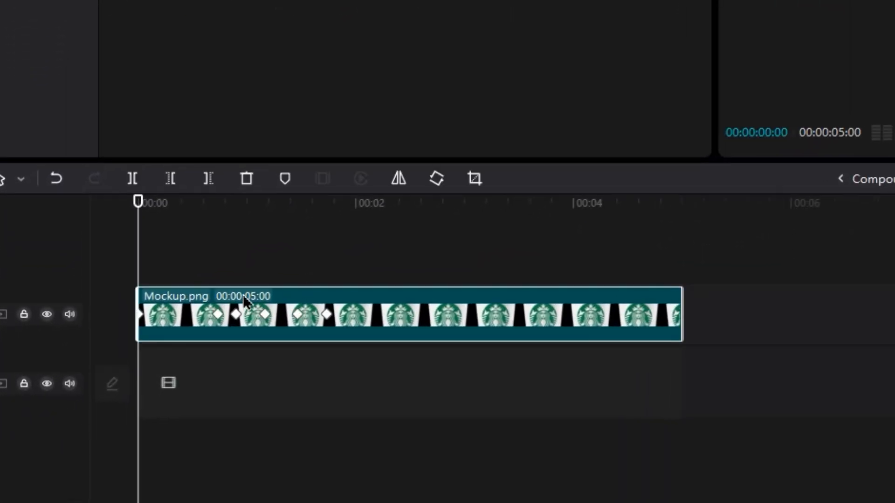
pyautogui.rightClick(202, 308)
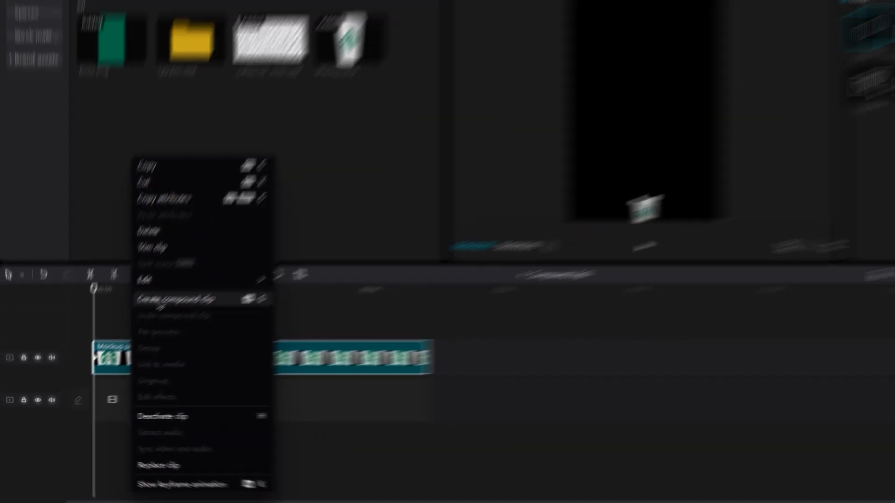
pyautogui.click(243, 234)
# Scale the nested cup clip to 110%, lower it to Y -95, and play the result in the main timeline
pyautogui.press('space')
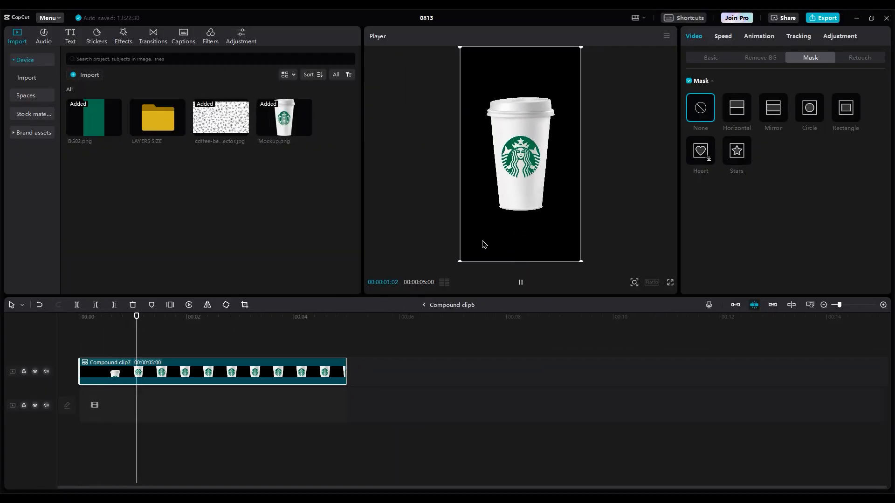
pyautogui.press('space')
pyautogui.moveTo(516, 206); pyautogui.dragTo(515, 212)
pyautogui.moveTo(583, 55); pyautogui.dragTo(613, 57)
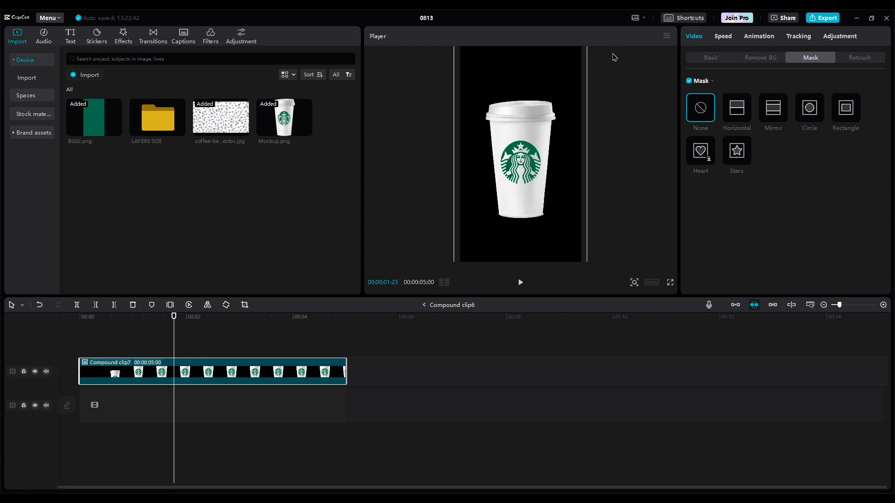
pyautogui.click(425, 306)
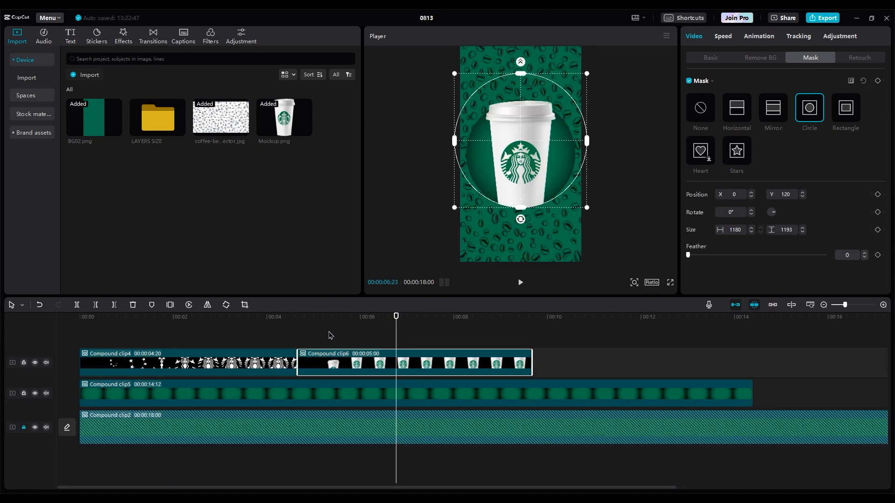
pyautogui.click(300, 330)
pyautogui.press('space')
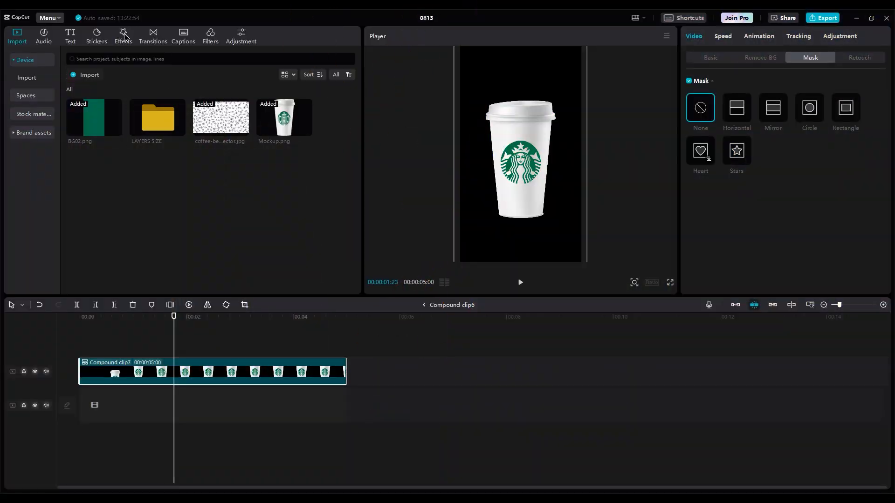
# Apply the Play Pendulum effect to the nested cup clip with Twist 0, Strength 12, Sharpen 10 and Speed 75
pyautogui.click(124, 36)
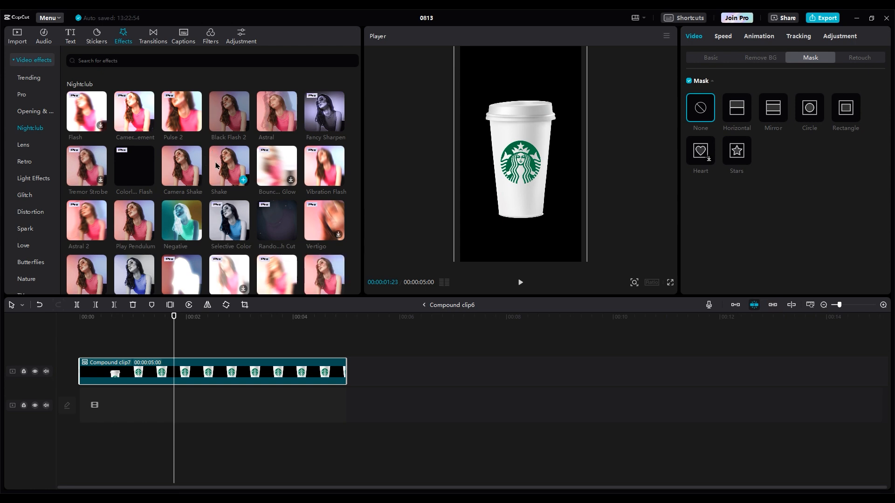
pyautogui.moveTo(136, 235); pyautogui.dragTo(123, 376)
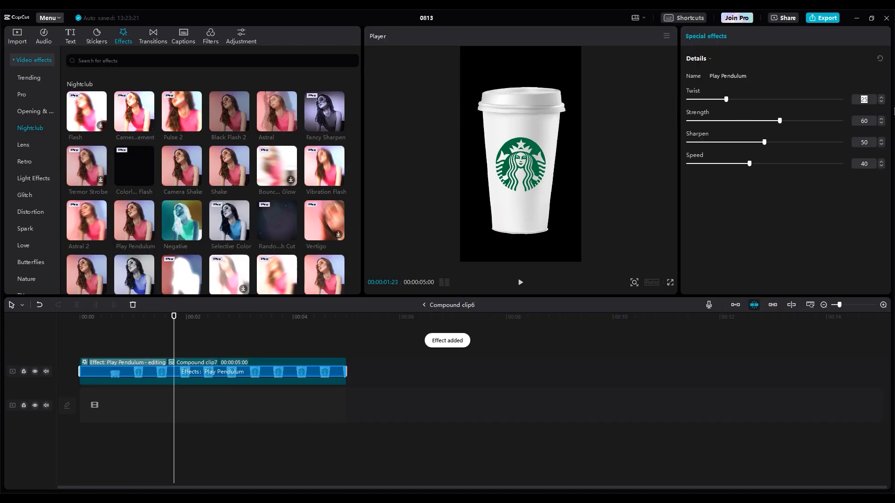
pyautogui.write('0')
pyautogui.press('Tab')
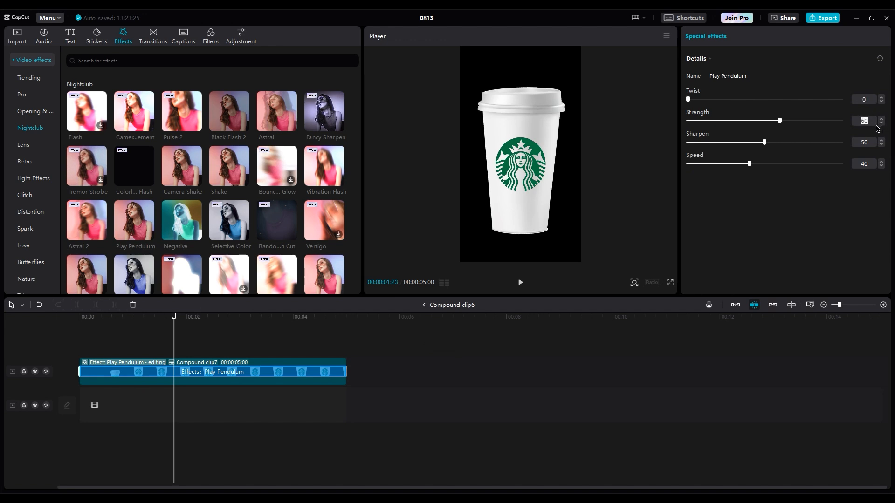
pyautogui.write('12')
pyautogui.press('Tab')
pyautogui.write('10')
pyautogui.press('Tab')
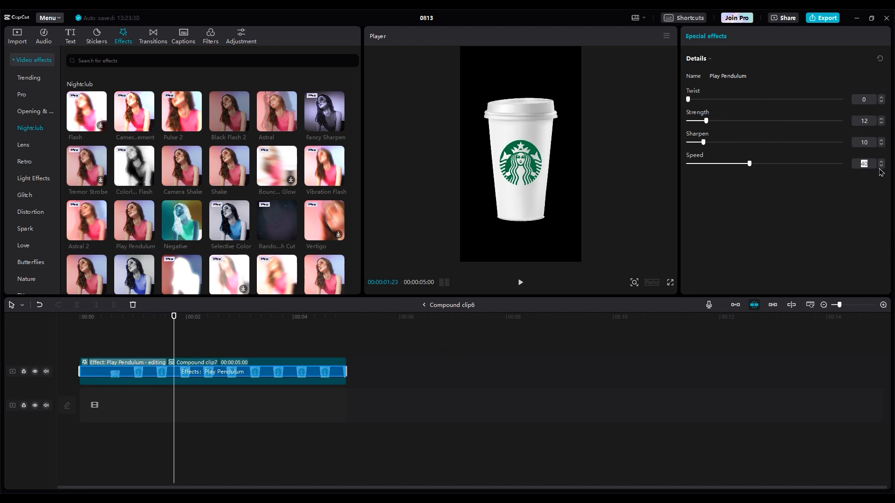
pyautogui.write('75')
pyautogui.press('Return')
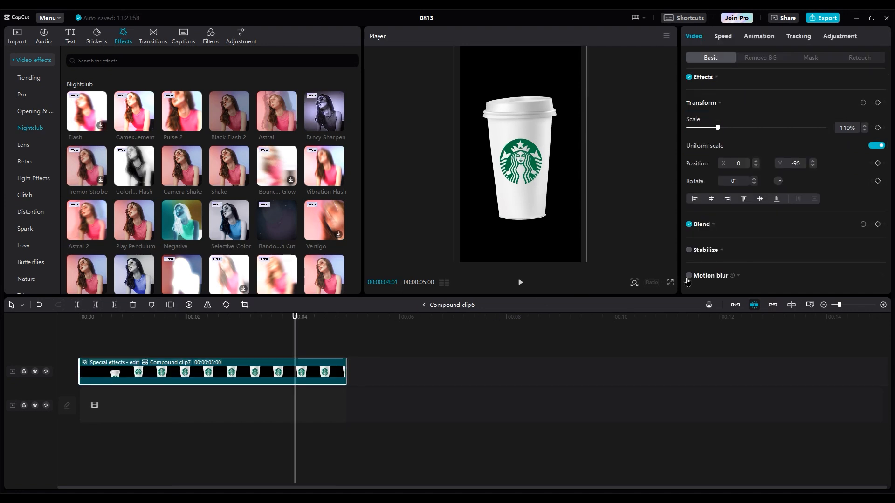
# Enable motion blur on the nested cup clip
pyautogui.click(688, 277)
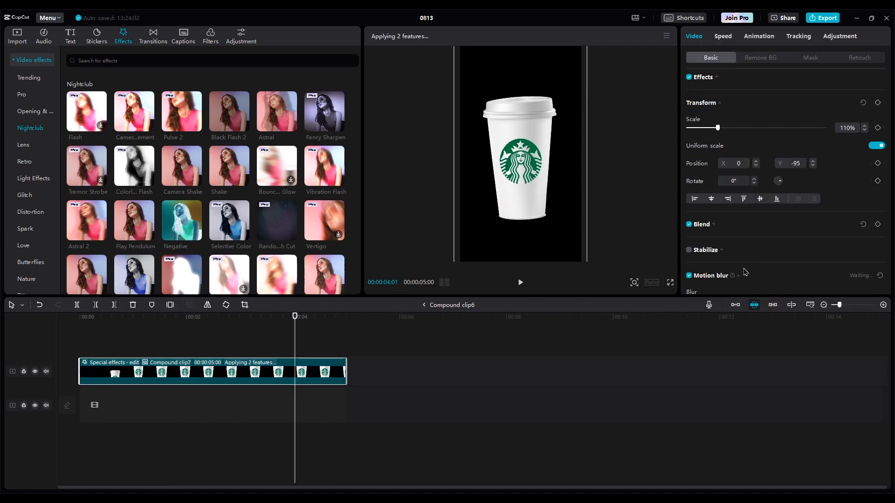
pyautogui.scroll(-3, 769, 262)
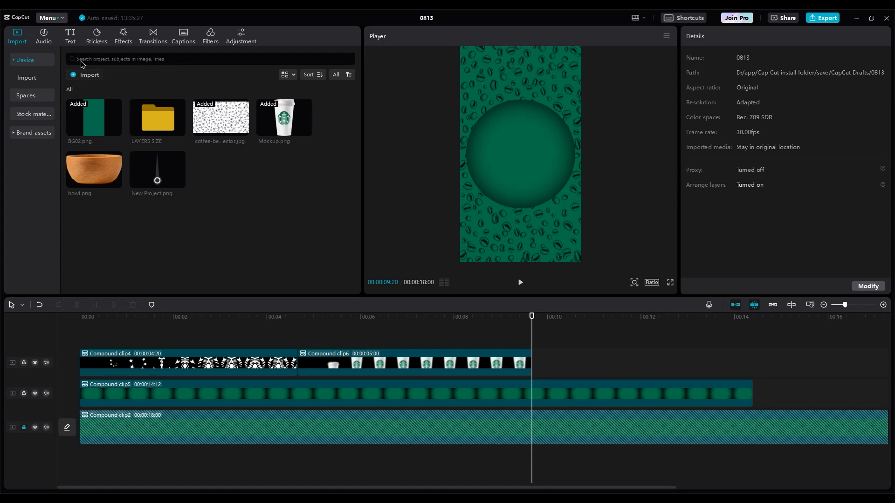
# Add a default text clip at 00:00:09:20 in the main timeline and make it read STARBUCKS in uppercase
pyautogui.click(71, 35)
pyautogui.moveTo(86, 82); pyautogui.dragTo(544, 357)
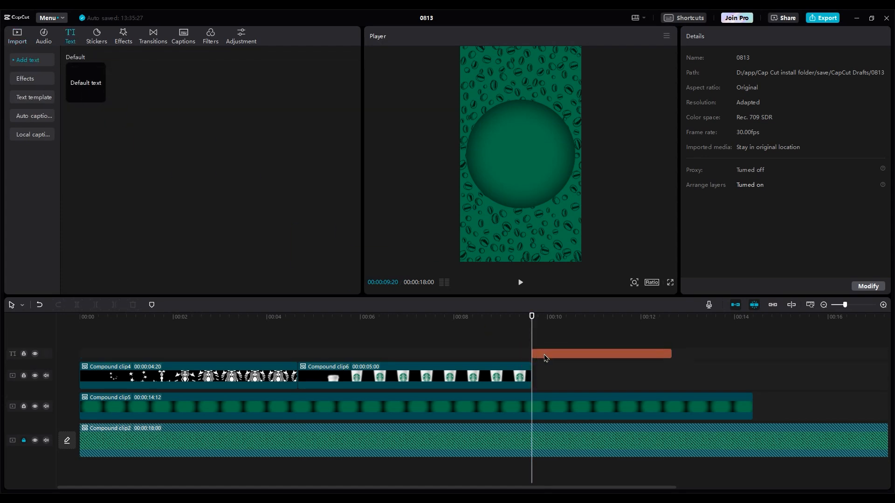
pyautogui.click(529, 156)
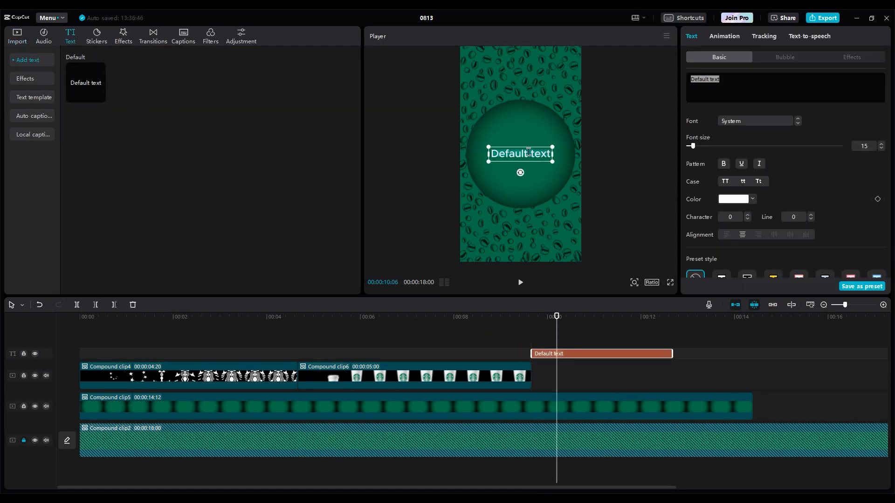
pyautogui.write('starbucks')
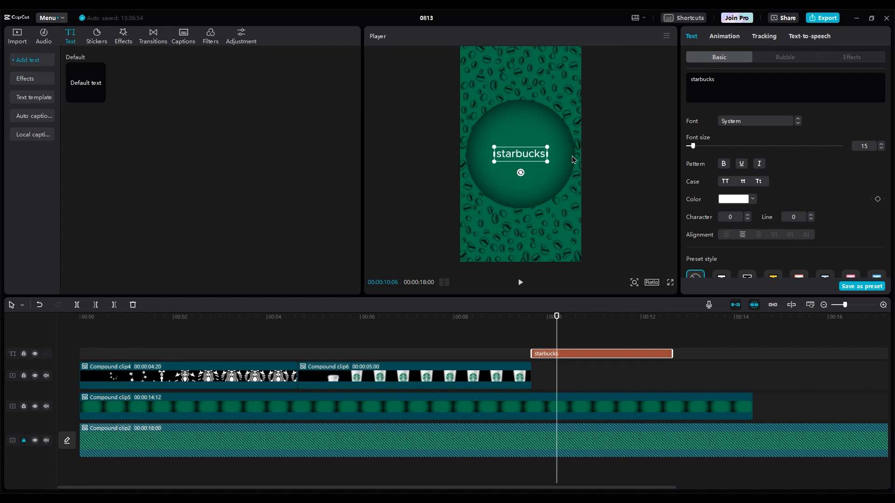
pyautogui.click(726, 182)
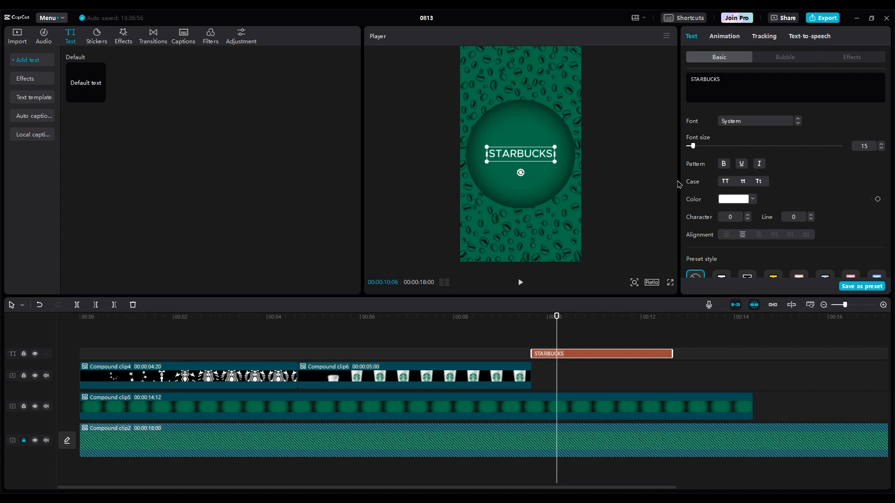
# Set the STARBUCKS text's font to Rubik-Bold and enlarge it to nearly span the backdrop circle
pyautogui.click(778, 125)
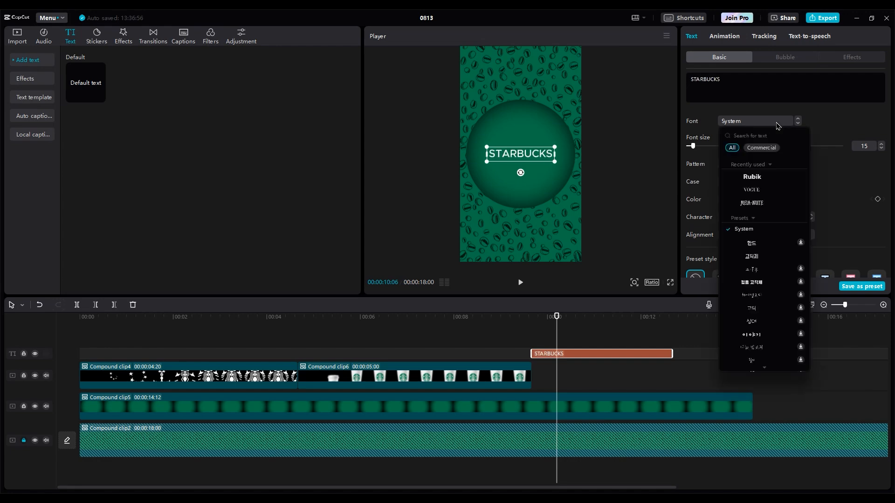
pyautogui.click(759, 177)
pyautogui.moveTo(552, 163); pyautogui.dragTo(585, 171)
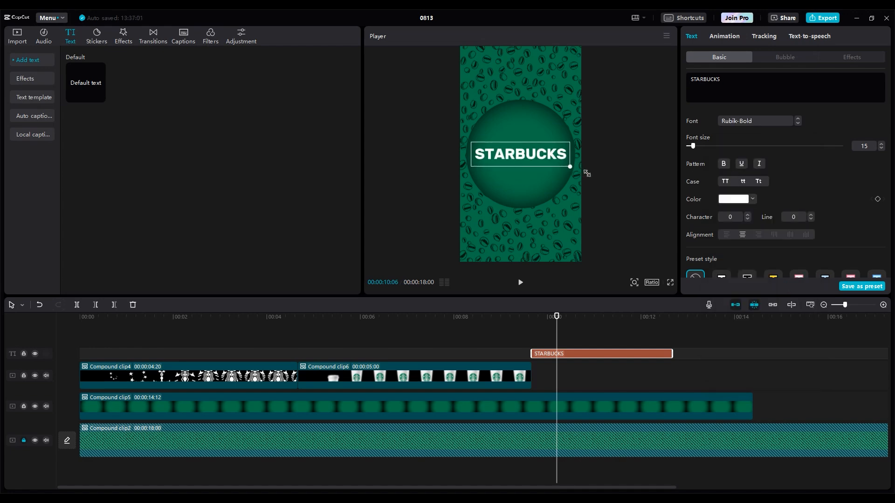
# Apply the Wave 3 loop animation to the STARBUCKS text with its speed set to 3.0 s
pyautogui.click(727, 38)
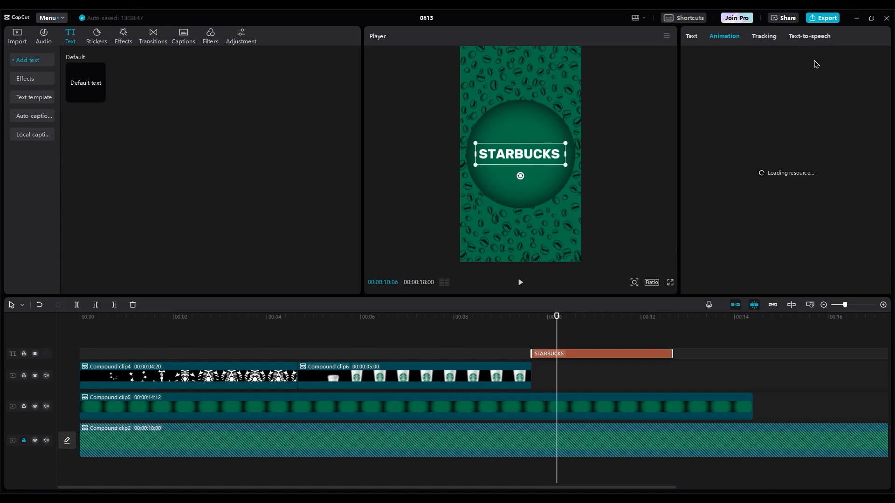
pyautogui.click(851, 62)
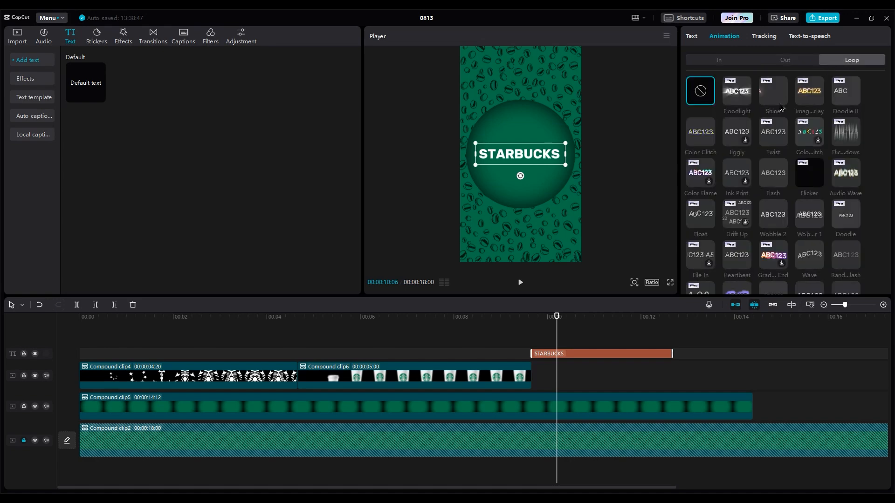
pyautogui.click(773, 174)
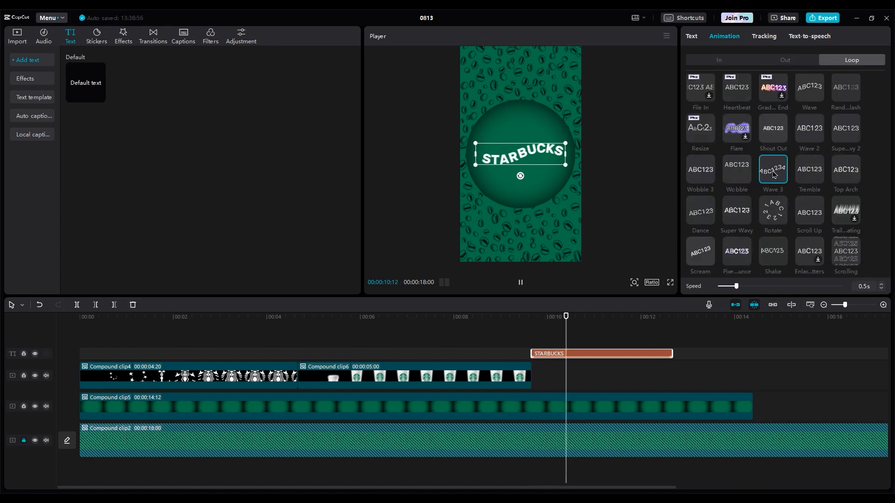
pyautogui.moveTo(792, 288); pyautogui.dragTo(828, 288)
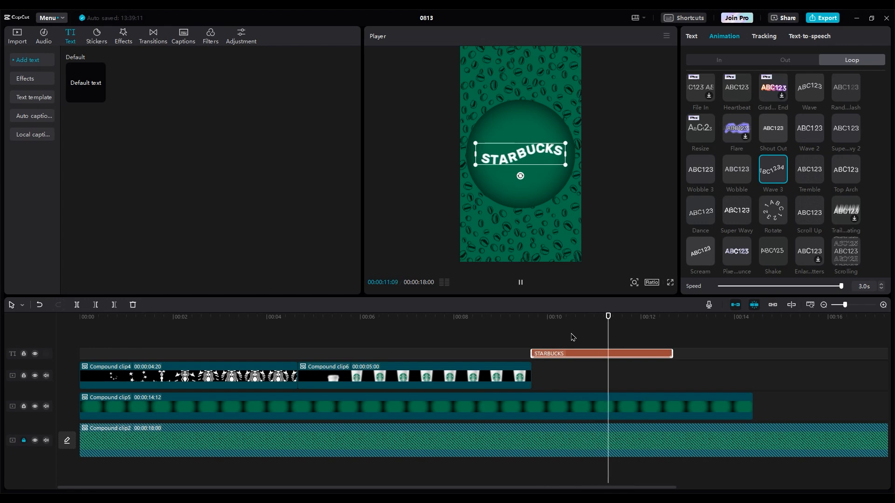
# Duplicate the STARBUCKS text clip onto a new track directly above the original
pyautogui.click(543, 353)
pyautogui.moveTo(550, 355); pyautogui.dragTo(549, 340)
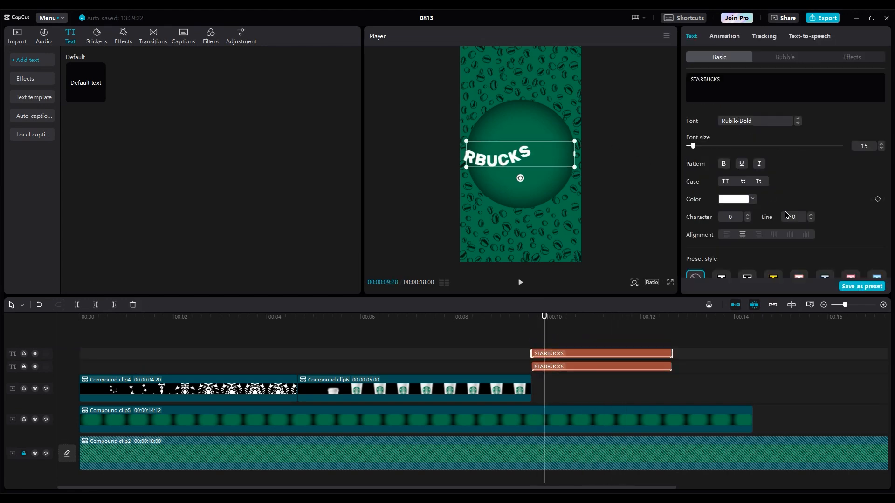
# Raise the duplicated STARBUCKS text above the original by setting its Y position to 300
pyautogui.scroll(-10, 787, 186)
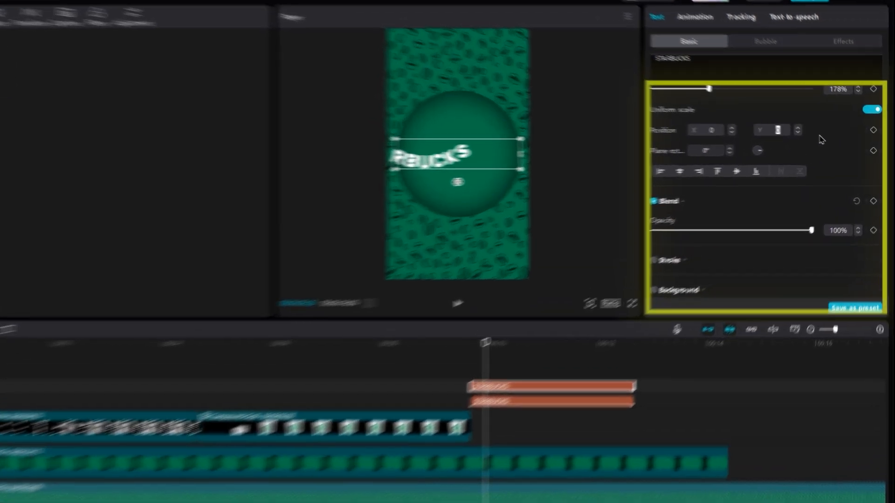
pyautogui.write('500')
pyautogui.press('Return')
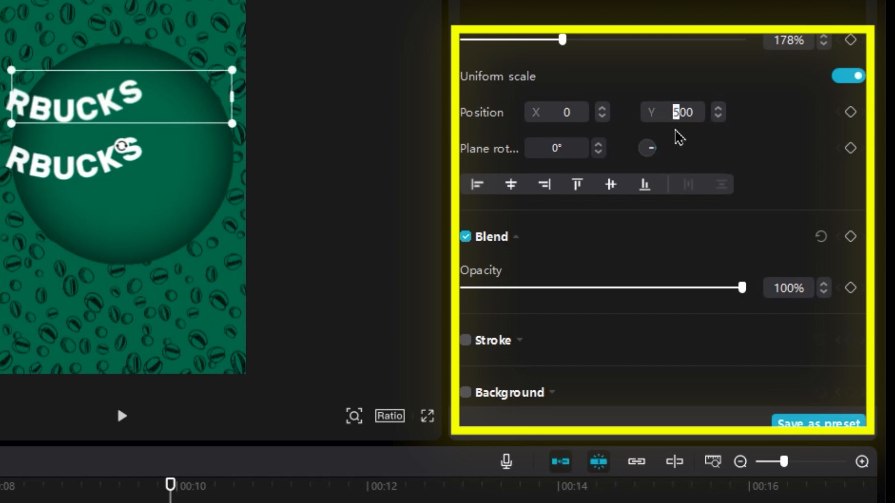
pyautogui.write('2')
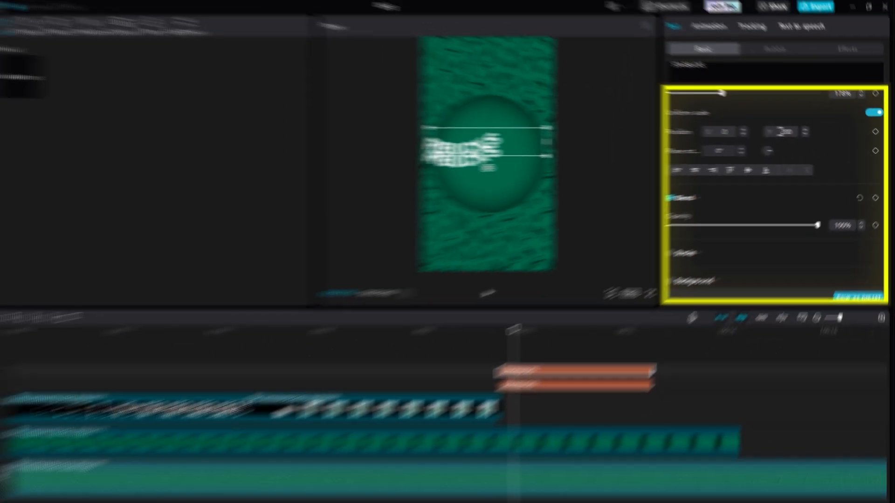
pyautogui.write('3')
pyautogui.press('Return')
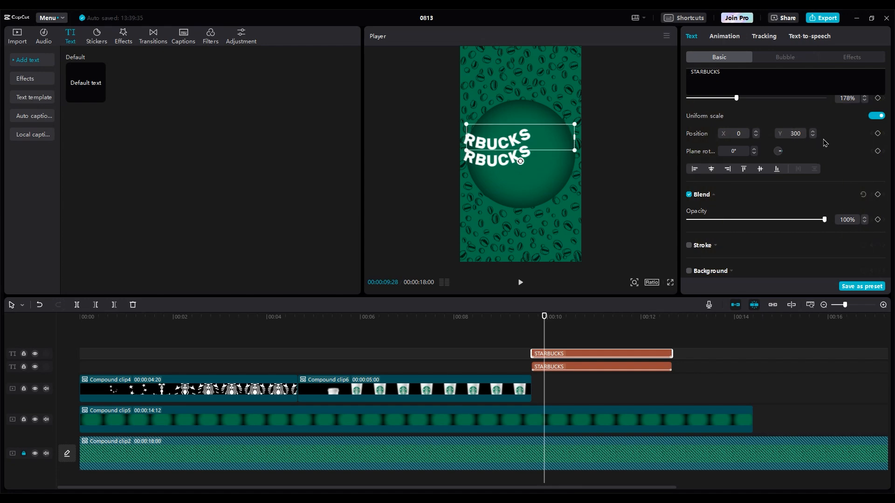
# Duplicate the upper STARBUCKS text onto a new track and set the copy's Y position to 600
pyautogui.moveTo(553, 355); pyautogui.dragTo(552, 344)
pyautogui.scroll(-5, 786, 214)
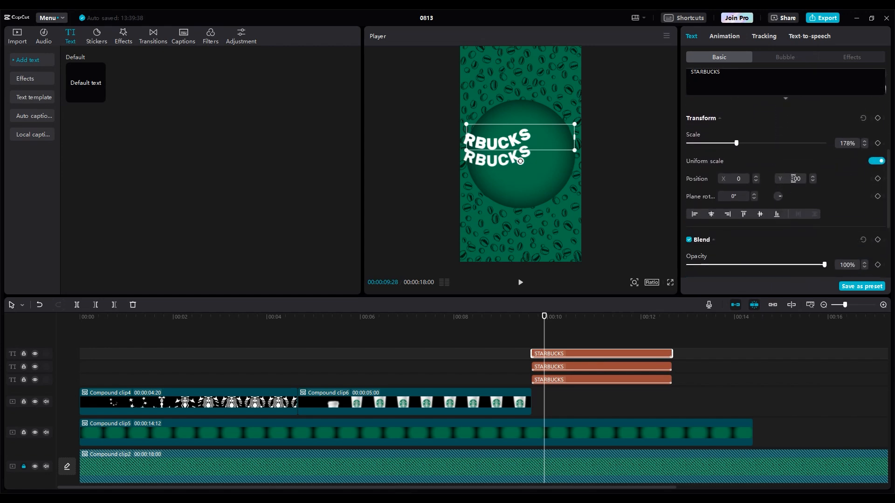
pyautogui.click(825, 200)
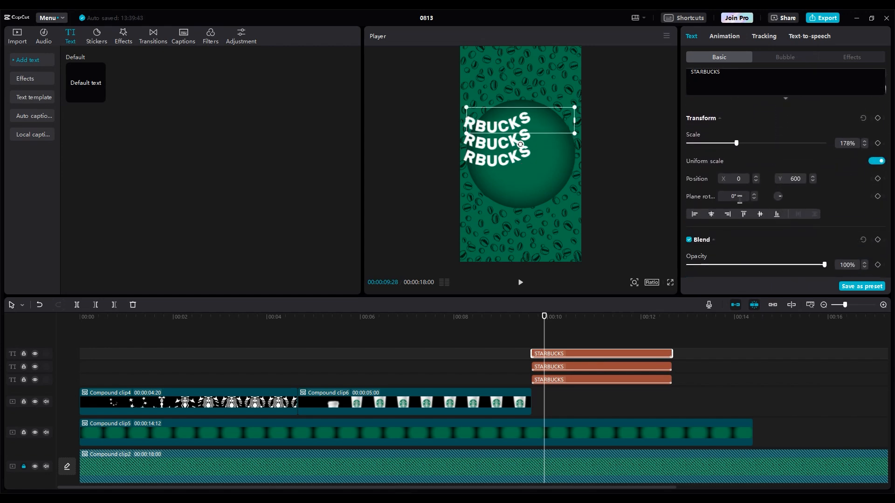
# Move all three STARBUCKS lines down together to centre them on the backdrop circle and enlarge them to about 243%
pyautogui.moveTo(500, 164); pyautogui.dragTo(501, 178)
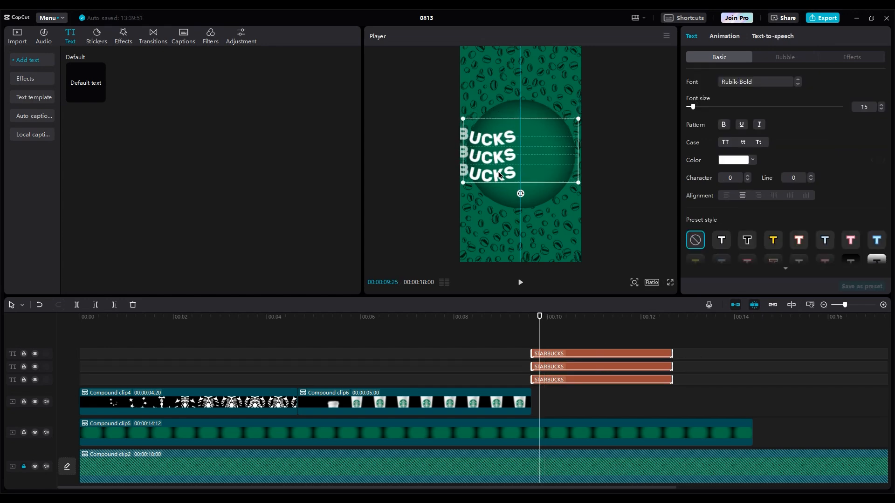
pyautogui.moveTo(580, 188); pyautogui.dragTo(601, 199)
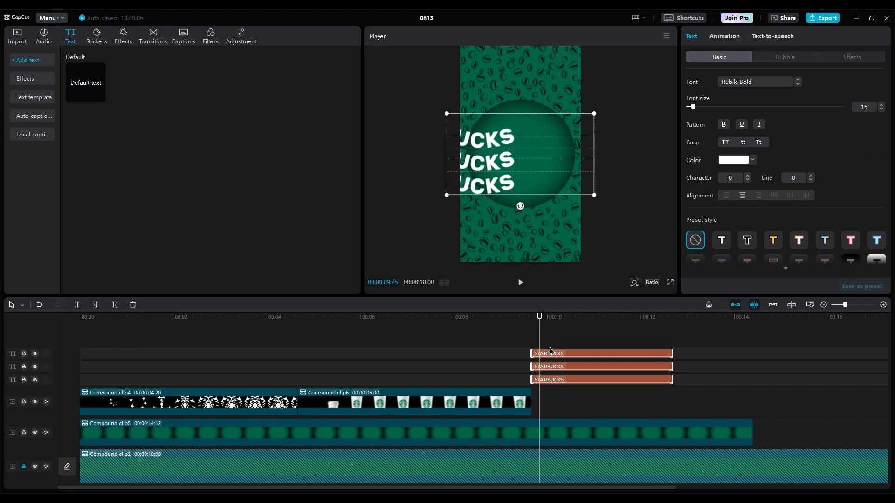
# Copy the word STARBUCKS and append it in each of the three text clips so they read STARBUCKSSTARBUCKS
pyautogui.click(552, 354)
pyautogui.moveTo(732, 80); pyautogui.dragTo(672, 83)
pyautogui.hotkey('ctrl', 'c')
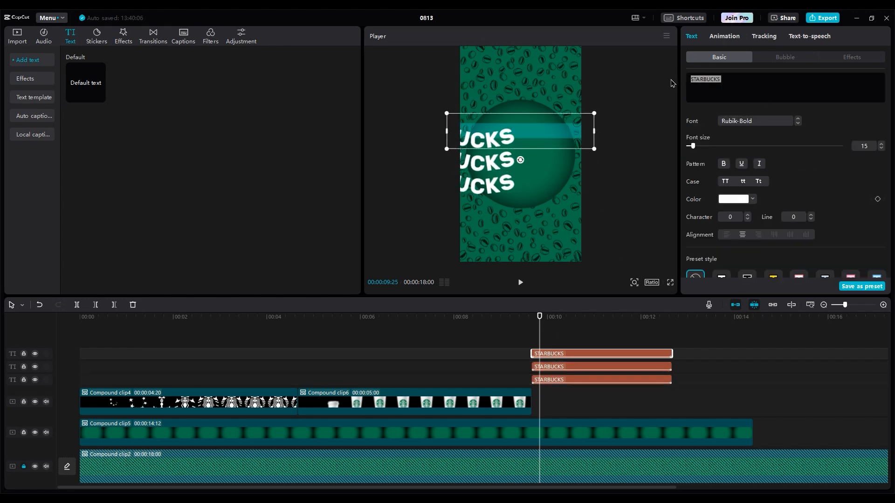
pyautogui.click(725, 80)
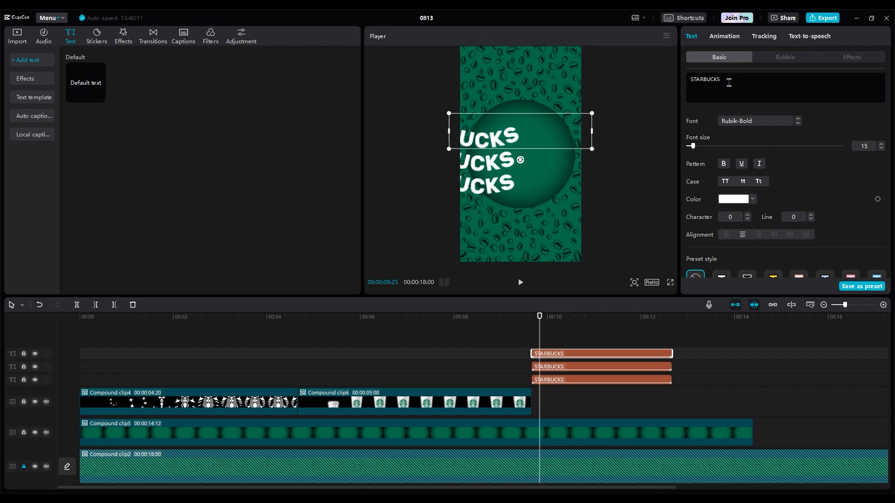
pyautogui.hotkey('ctrl', 'v')
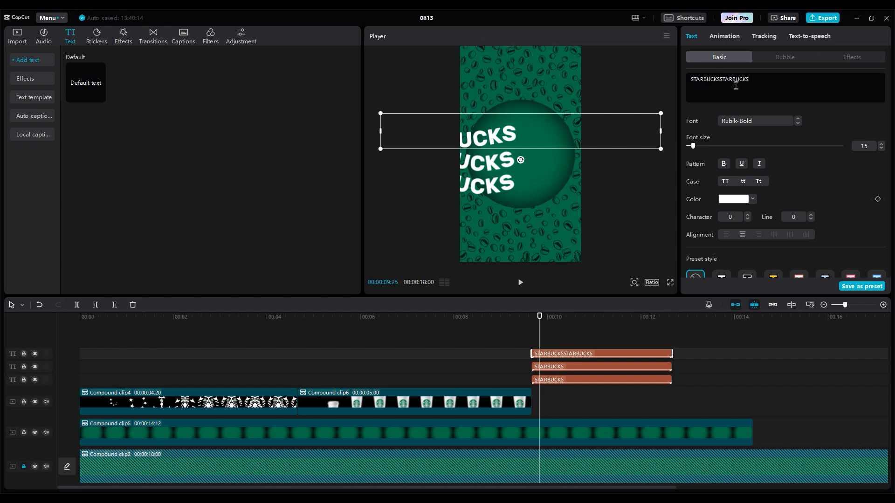
pyautogui.click(616, 367)
pyautogui.click(692, 79)
pyautogui.hotkey('ctrl', 'v')
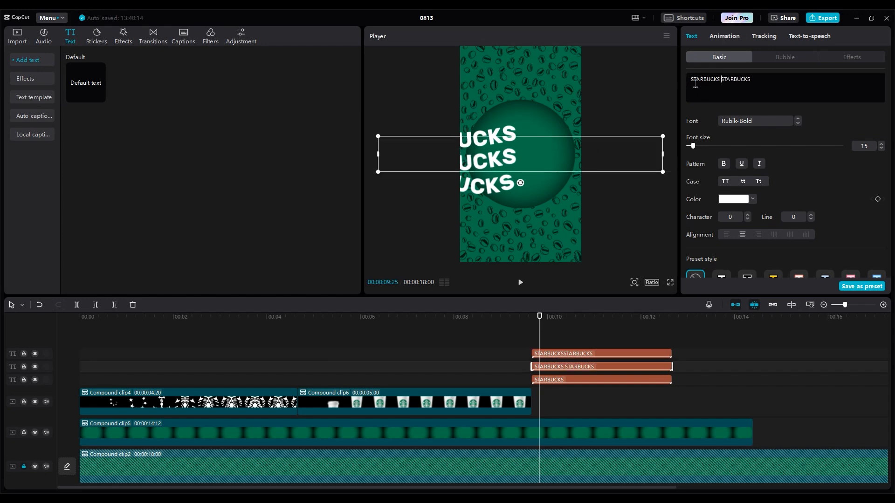
pyautogui.click(600, 380)
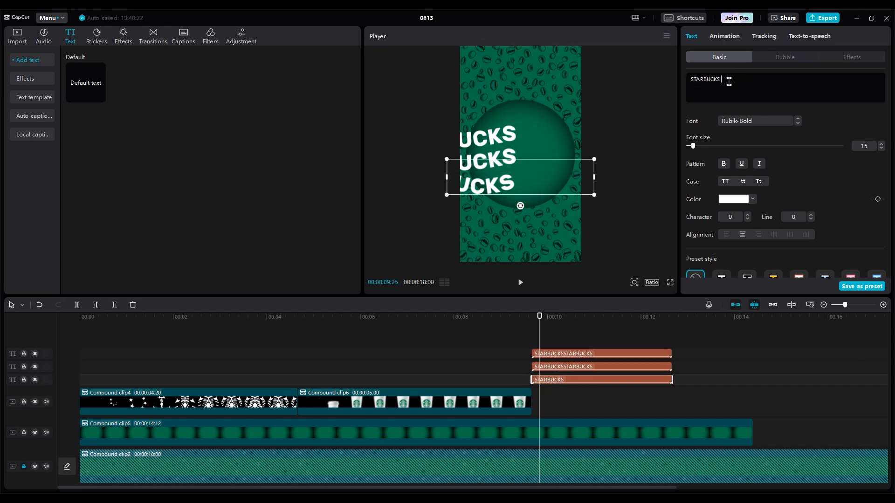
pyautogui.hotkey('ctrl', 'v')
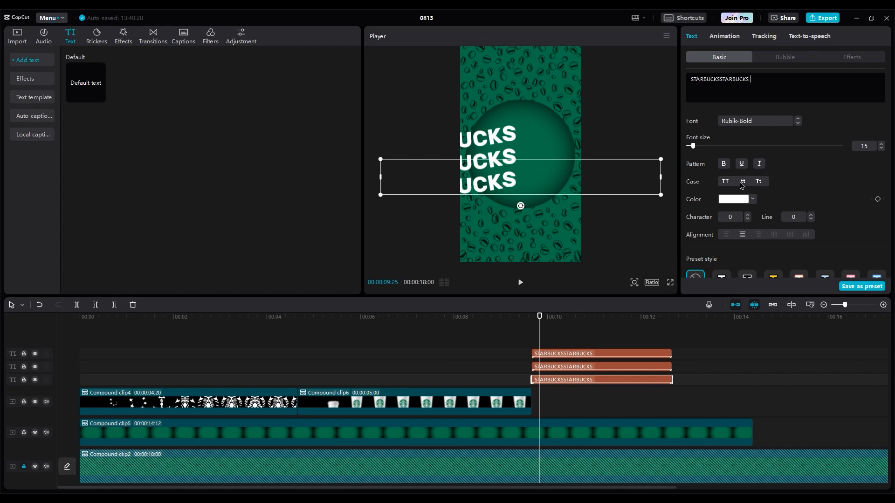
# Play back the three doubled text lines to check how much of the backdrop circle they cover
pyautogui.scroll(-5, 741, 185)
pyautogui.scroll(3, 741, 185)
pyautogui.click(521, 338)
pyautogui.press('space')
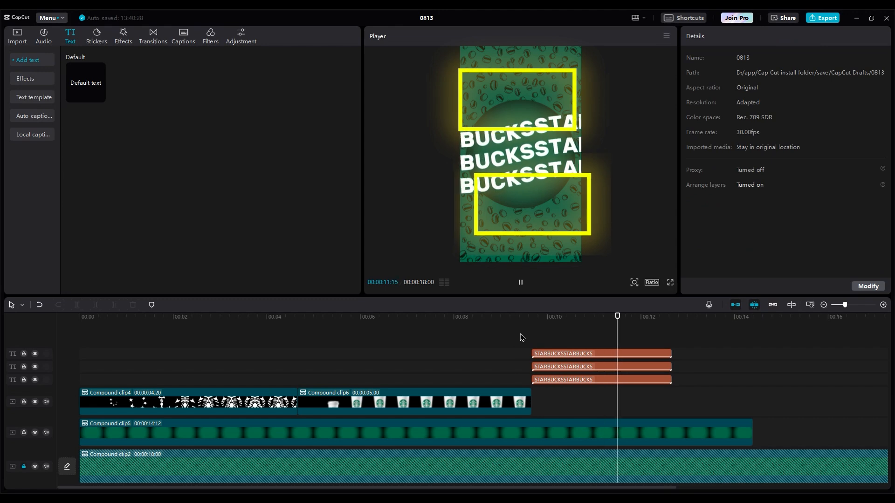
pyautogui.click(572, 339)
# Duplicate the uppermost STARBUCKSSTARBUCKS clip onto a new track and place the copy as a fourth line above the others
pyautogui.click(558, 358)
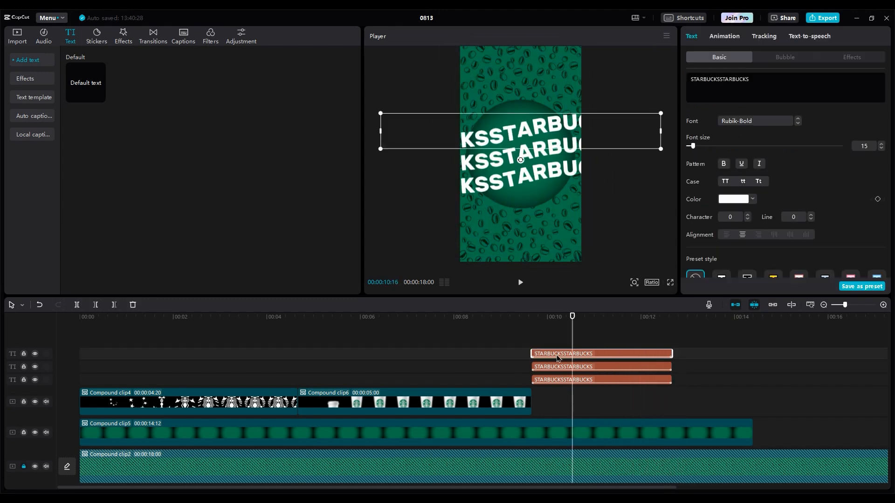
pyautogui.moveTo(559, 346); pyautogui.dragTo(560, 345)
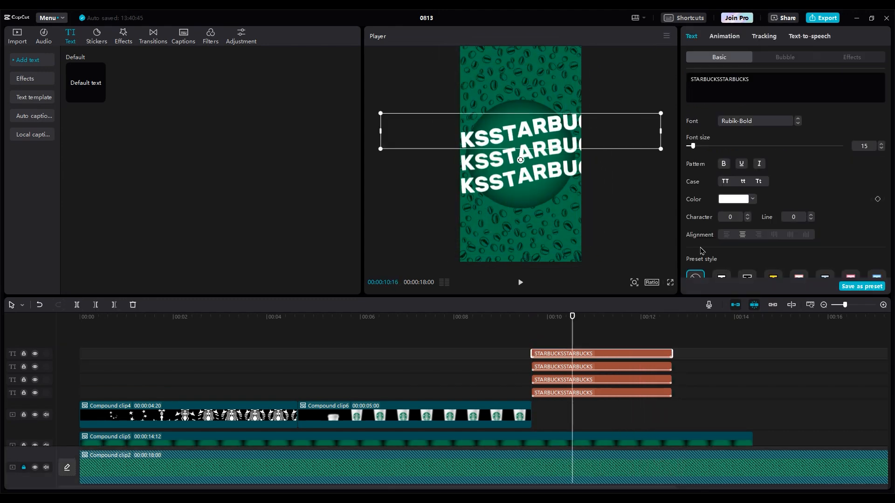
pyautogui.scroll(-3, 764, 209)
pyautogui.click(795, 209)
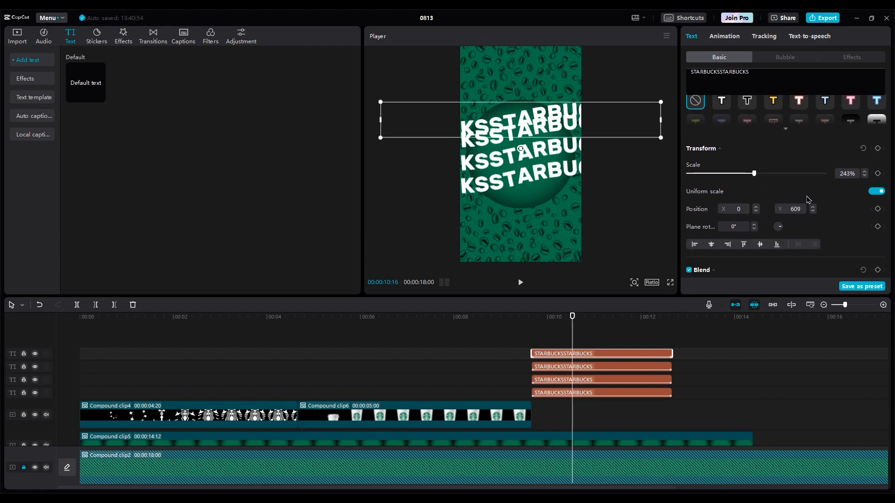
pyautogui.moveTo(548, 108); pyautogui.dragTo(545, 103)
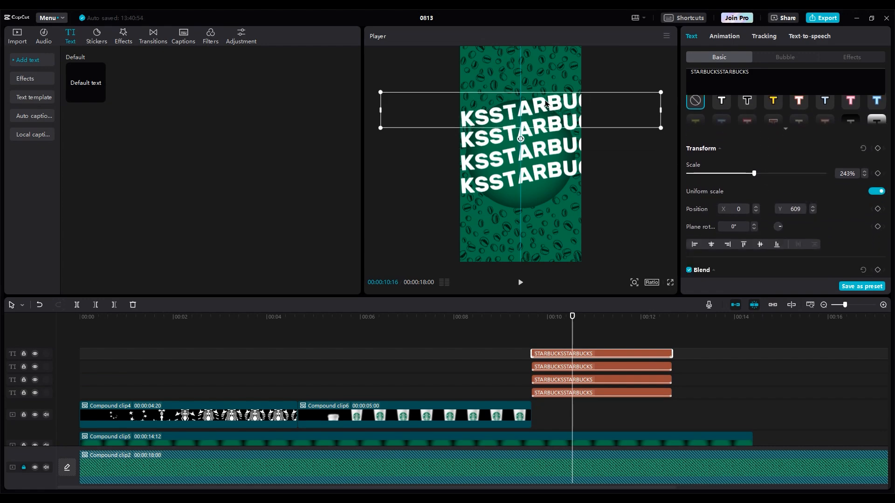
# Duplicate the lowest STARBUCKSSTARBUCKS clip onto a new track and place the copy as a fifth line beneath it
pyautogui.click(559, 394)
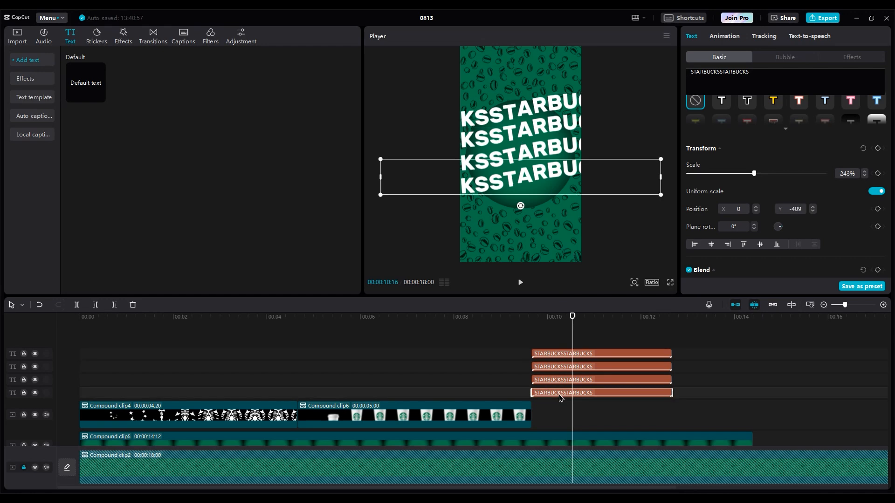
pyautogui.keyDown('alt'); pyautogui.moveTo(559, 396); pyautogui.dragTo(558, 408); pyautogui.keyUp('alt')
pyautogui.moveTo(536, 178); pyautogui.dragTo(536, 197)
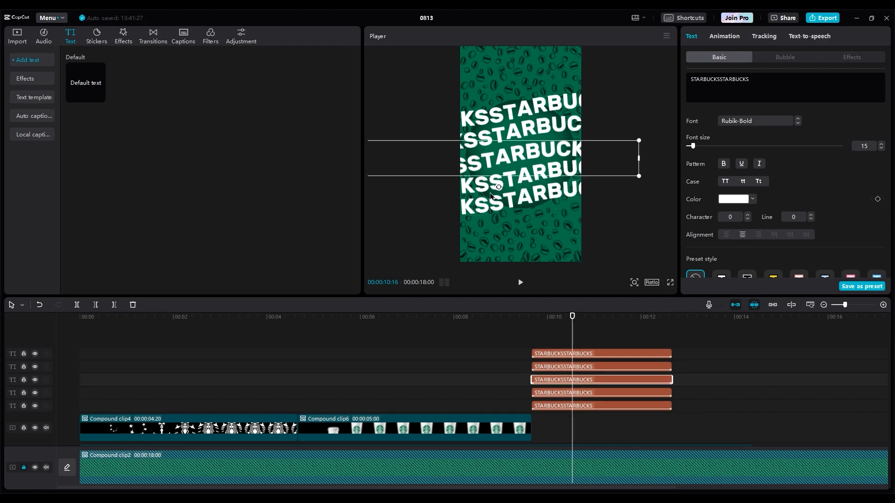
# Shift the lower text lines progressively further left so the five rows form an evenly spaced diagonal stagger
pyautogui.click(488, 192)
pyautogui.moveTo(525, 179); pyautogui.dragTo(494, 185)
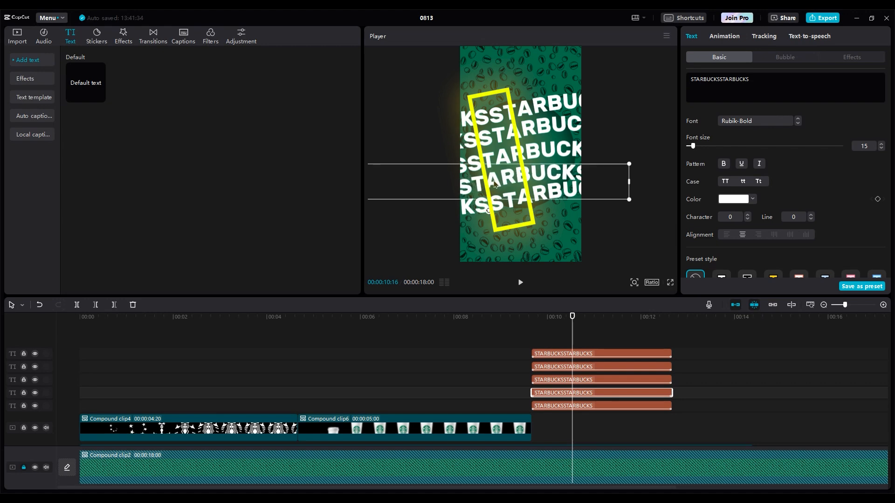
pyautogui.click(513, 209)
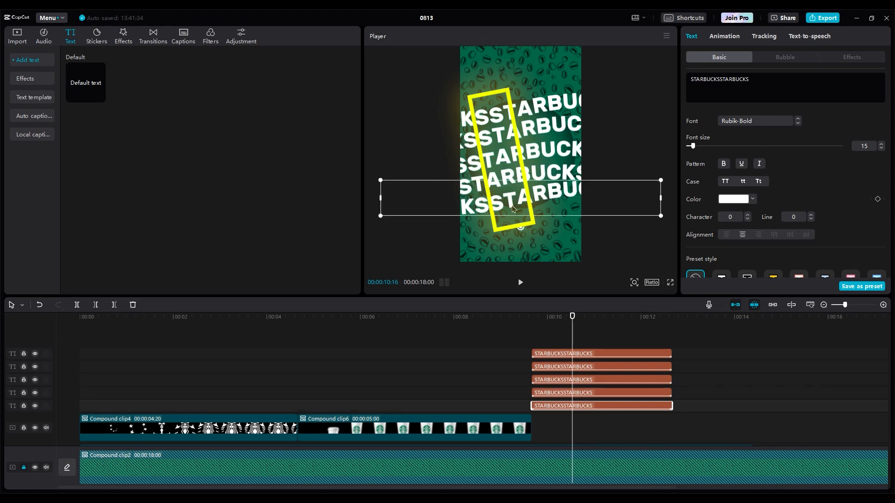
pyautogui.moveTo(532, 204); pyautogui.dragTo(499, 208)
# Combine all five STARBUCKSSTARBUCKS text clips into one compound clip
pyautogui.moveTo(713, 348); pyautogui.dragTo(572, 409)
pyautogui.rightClick(571, 409)
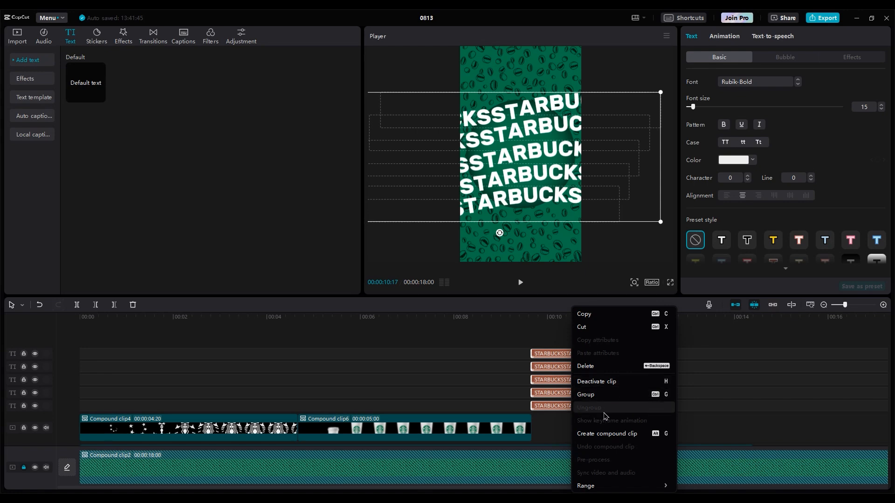
pyautogui.click(605, 435)
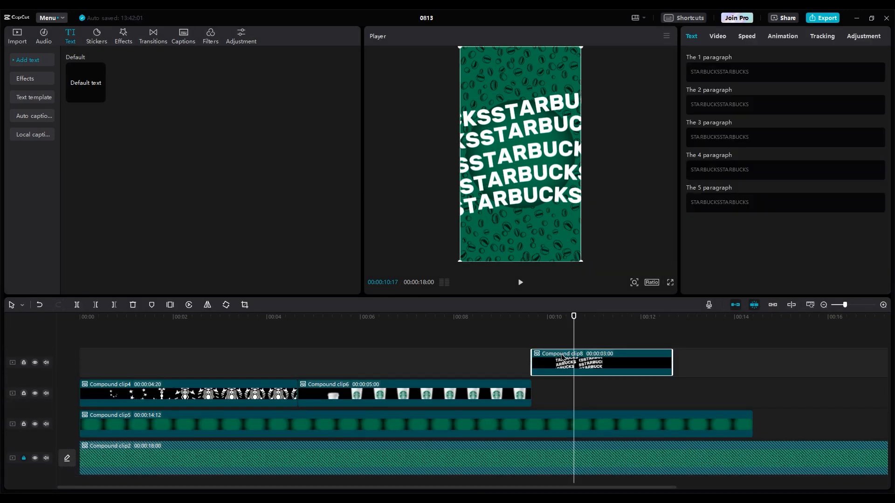
# Apply a Circle mask of about 806 by 802 to the text compound clip with its feather set to 2
pyautogui.click(806, 58)
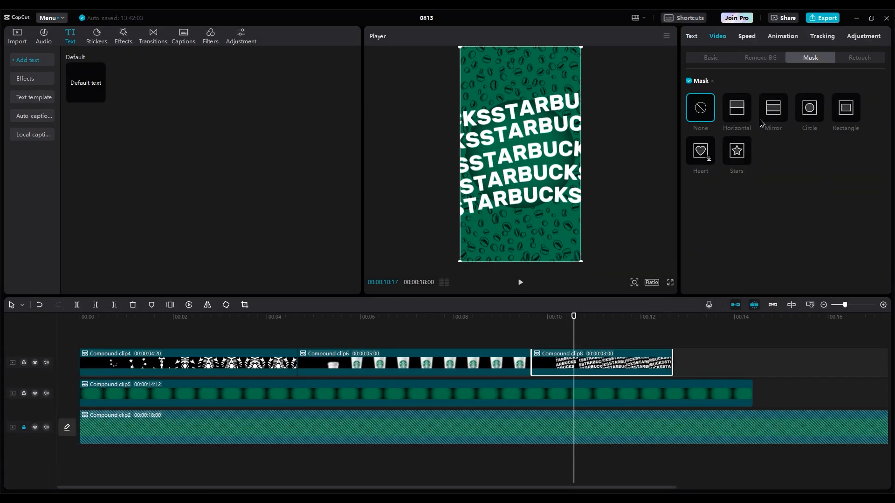
pyautogui.click(809, 116)
pyautogui.moveTo(568, 208); pyautogui.dragTo(567, 207)
pyautogui.moveTo(688, 255); pyautogui.dragTo(691, 255)
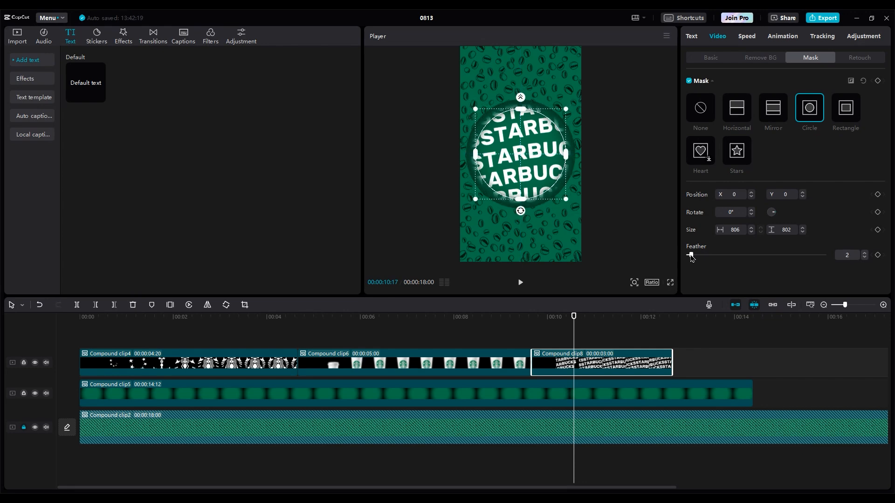
# Play back the masked text section over the backdrop circle to check its animation through to the end
pyautogui.click(525, 338)
pyautogui.press('space')
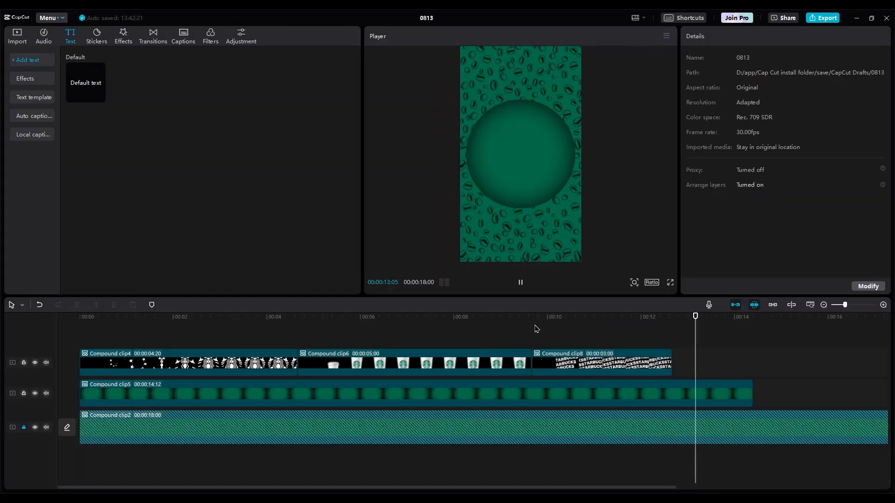
pyautogui.click(538, 360)
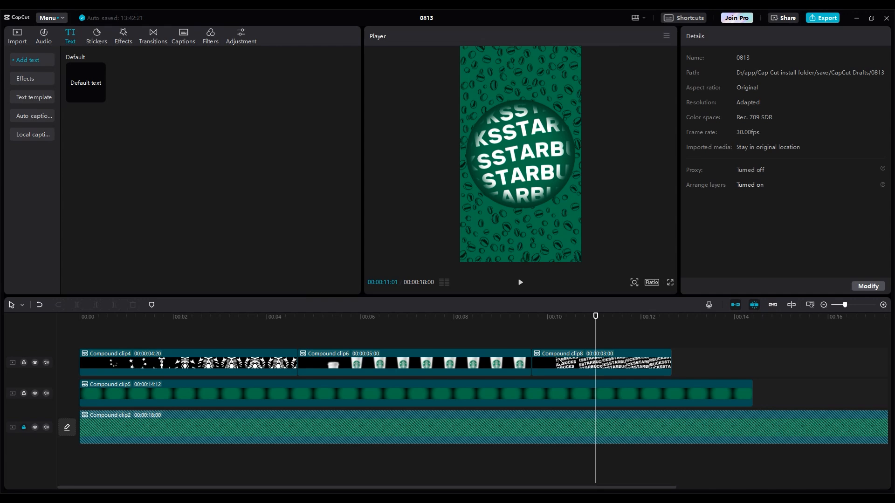
# Open the text compound clip and duplicate all five text clips onto new tracks near the end of the originals
pyautogui.doubleClick(560, 361)
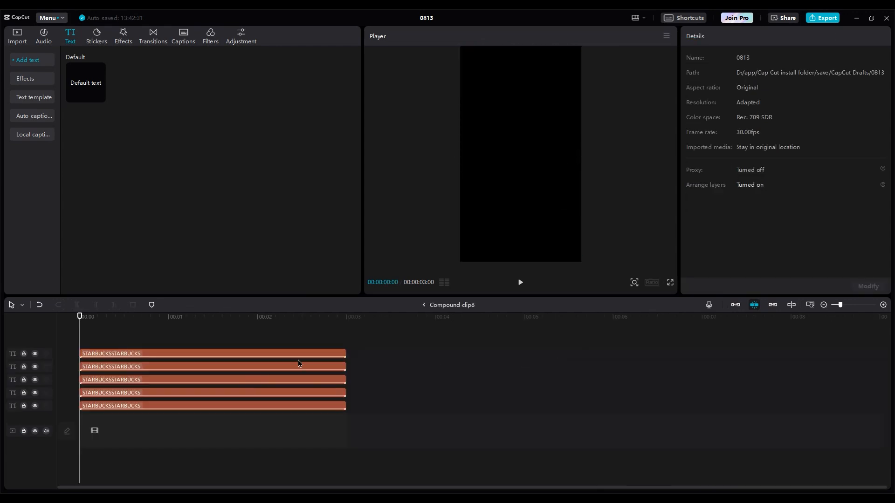
pyautogui.moveTo(380, 347); pyautogui.dragTo(237, 417)
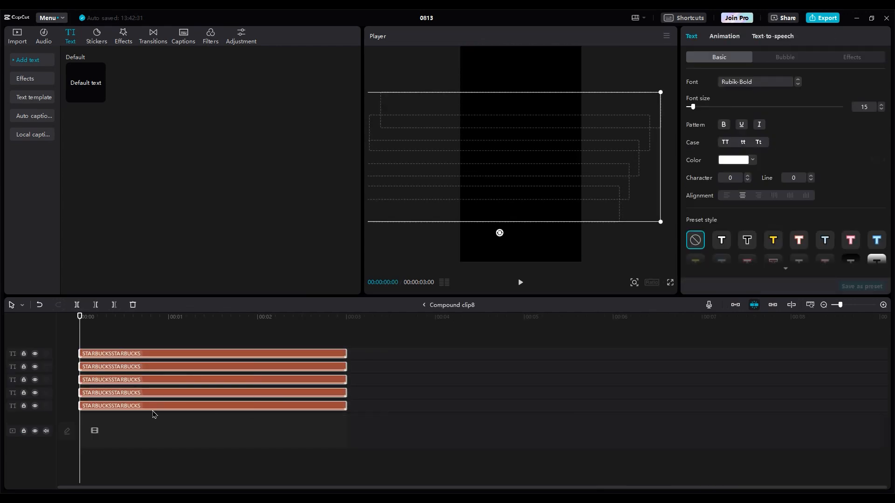
pyautogui.moveTo(138, 410); pyautogui.dragTo(345, 340)
pyautogui.moveTo(317, 410); pyautogui.dragTo(366, 410)
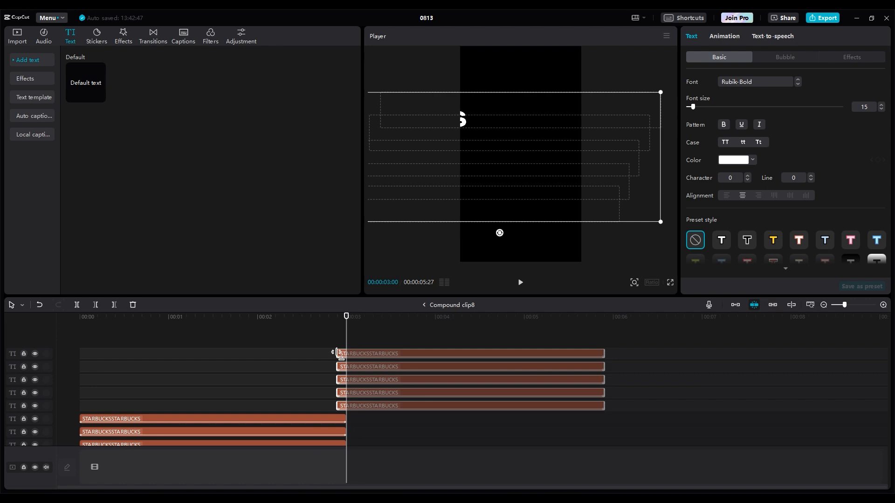
# Move the five duplicated text clips to start at 00:00:02:21, overlapping the originals' end, and play back the join
pyautogui.moveTo(351, 366); pyautogui.dragTo(331, 366)
pyautogui.click(320, 326)
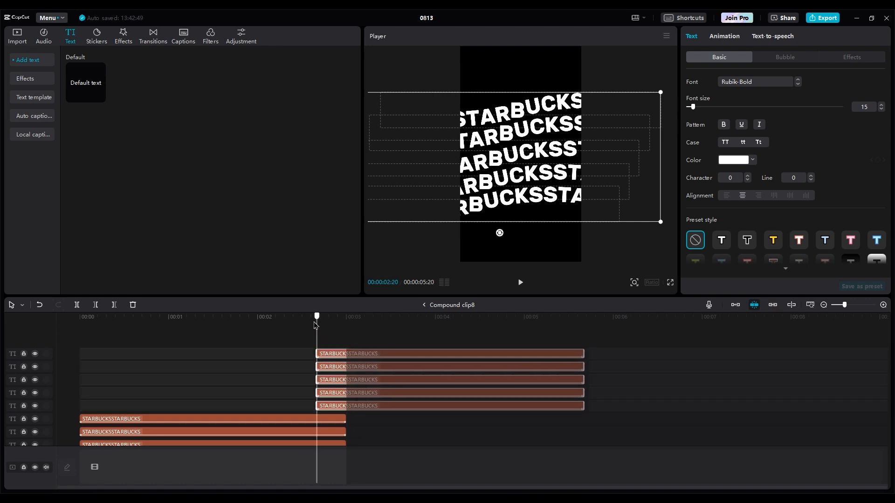
pyautogui.press('space')
pyautogui.scroll(5, 294, 358)
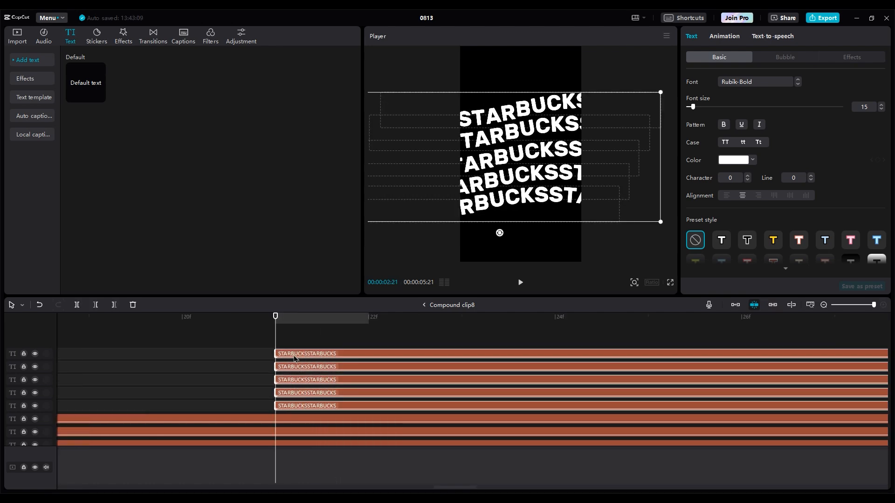
pyautogui.press('space')
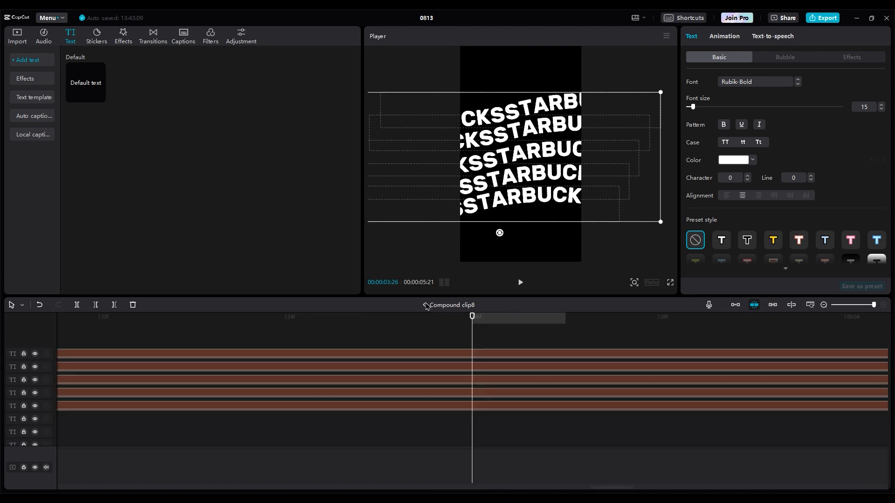
# Return to the main timeline and play back the masked text section over the circle backdrop
pyautogui.click(425, 305)
pyautogui.click(515, 334)
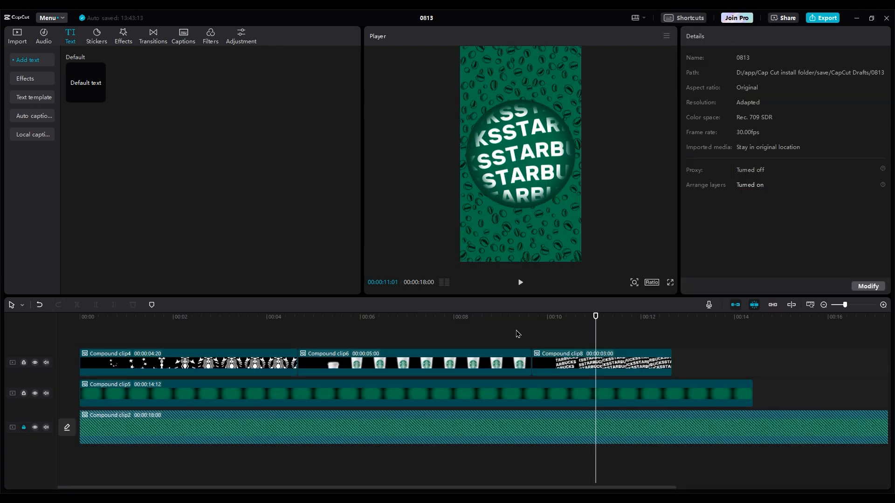
pyautogui.press('space')
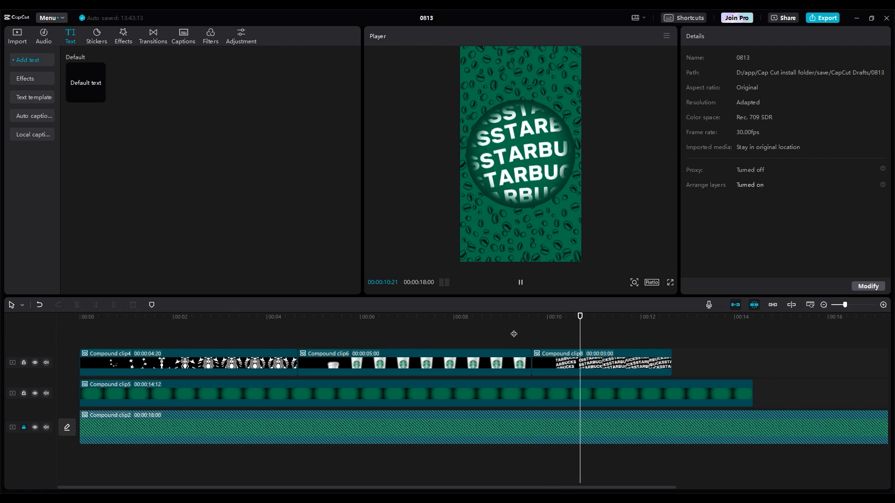
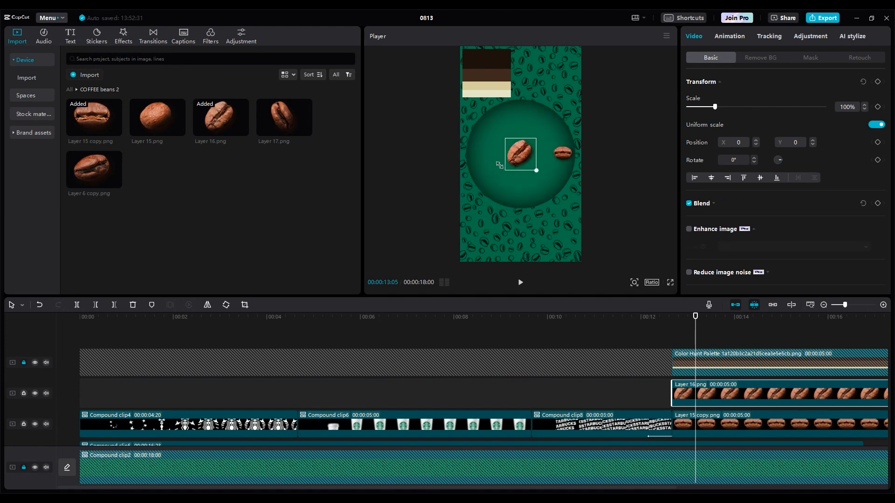
# Add Layer 6 copy.png at the circle's top edge and Layer 17.png at its bottom edge, with Layer 17 at 16% scale and rotated -38°
pyautogui.moveTo(94, 170); pyautogui.dragTo(673, 392)
pyautogui.moveTo(547, 165); pyautogui.dragTo(534, 166)
pyautogui.moveTo(521, 155); pyautogui.dragTo(520, 114)
pyautogui.moveTo(289, 122); pyautogui.dragTo(672, 393)
pyautogui.moveTo(580, 225); pyautogui.dragTo(521, 199)
pyautogui.moveTo(538, 202); pyautogui.dragTo(536, 201)
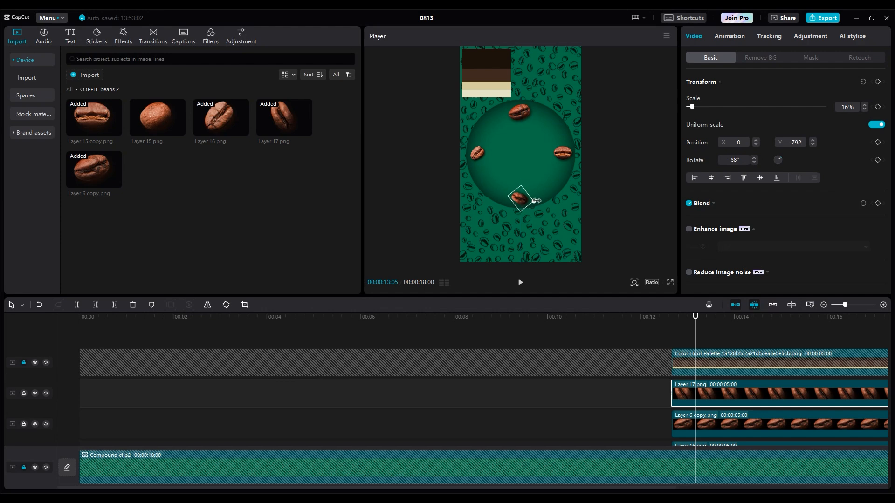
# Add a default text clip starting with the bean clips and replace its text with a vertical bar symbol
pyautogui.hscroll(5, 438, 355)
pyautogui.click(79, 38)
pyautogui.moveTo(86, 82); pyautogui.dragTo(412, 384)
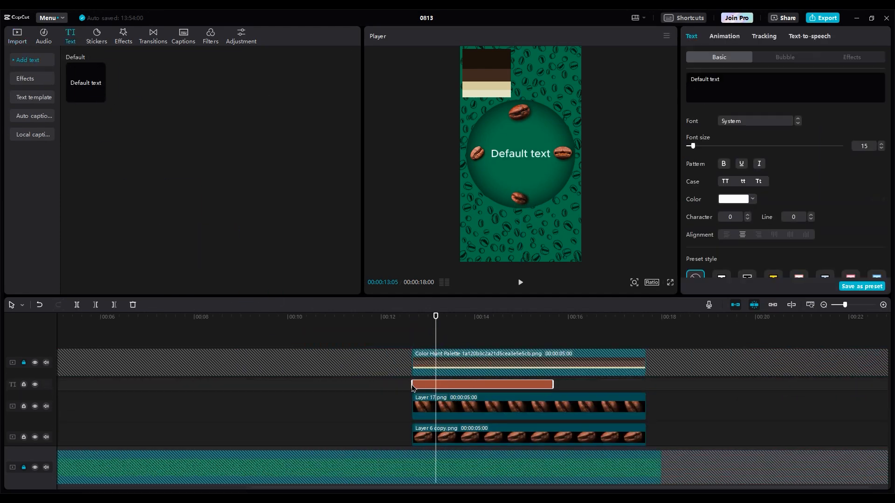
pyautogui.moveTo(736, 85); pyautogui.dragTo(676, 82)
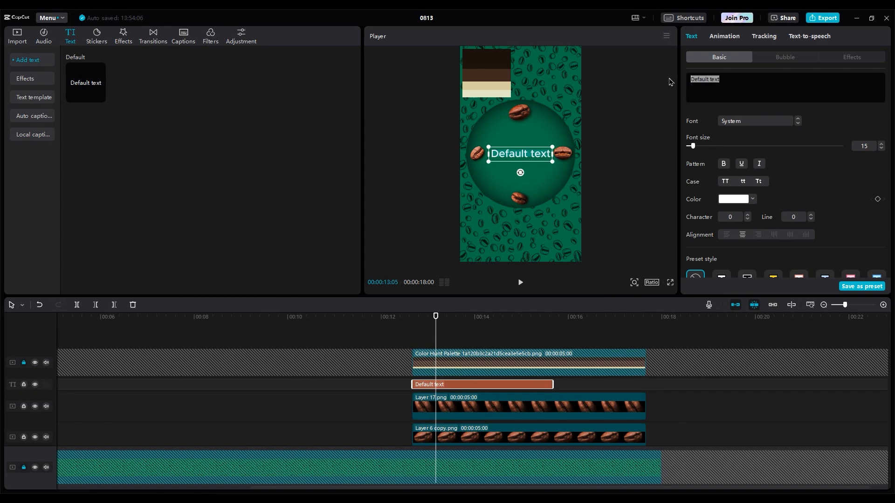
pyautogui.press('super+period')
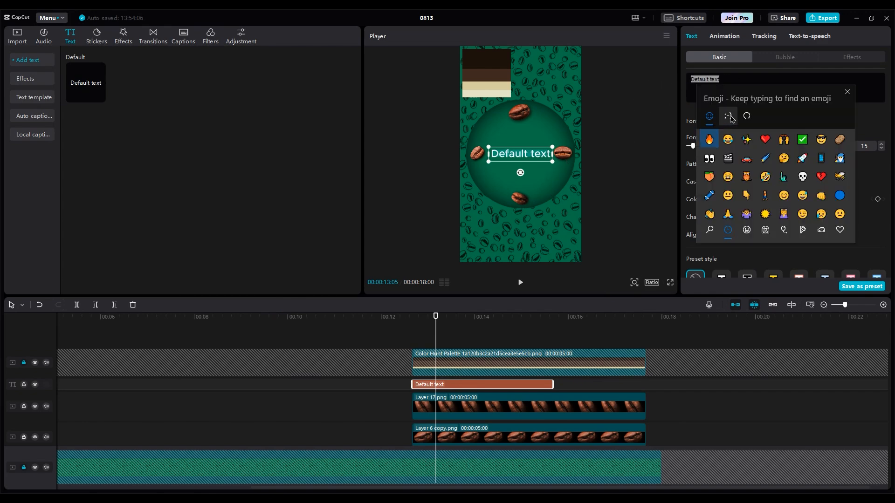
pyautogui.click(747, 116)
pyautogui.click(709, 140)
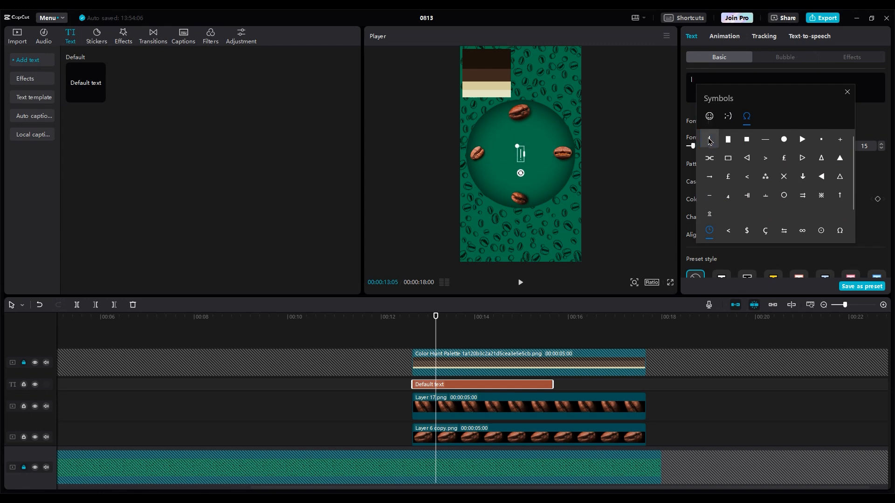
pyautogui.click(847, 92)
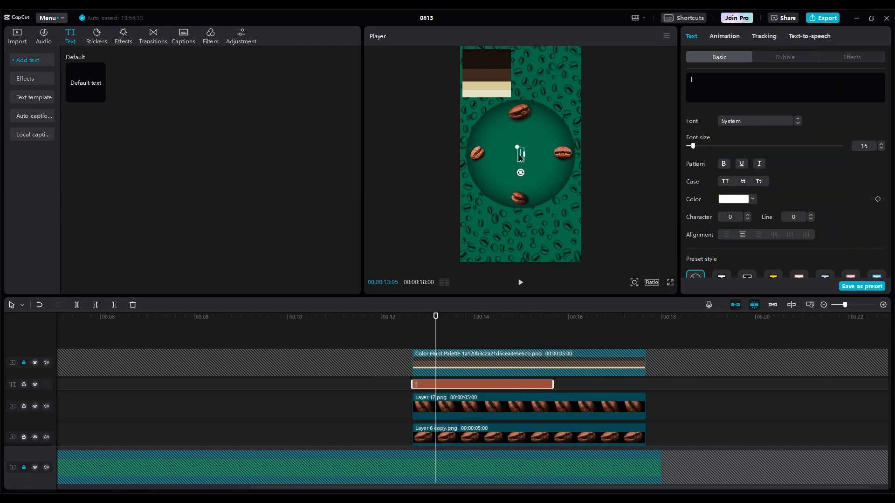
# Enlarge the bar, rotate it -45° onto the circle's lower-right edge, and set its font to 고딕체
pyautogui.moveTo(517, 147); pyautogui.dragTo(485, 139)
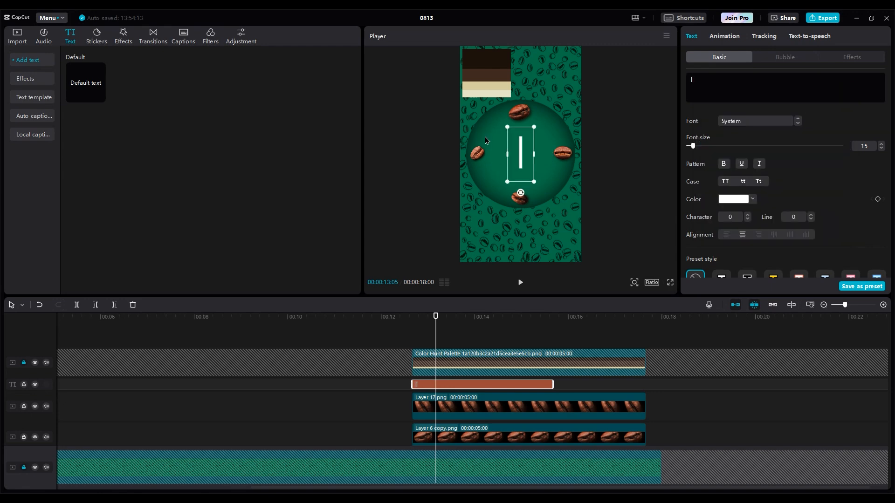
pyautogui.moveTo(521, 192); pyautogui.dragTo(546, 181)
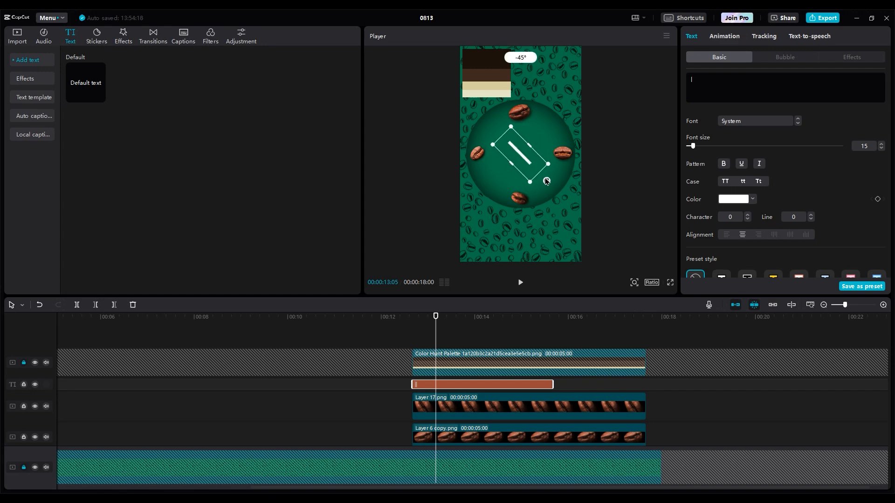
pyautogui.moveTo(520, 153); pyautogui.dragTo(555, 190)
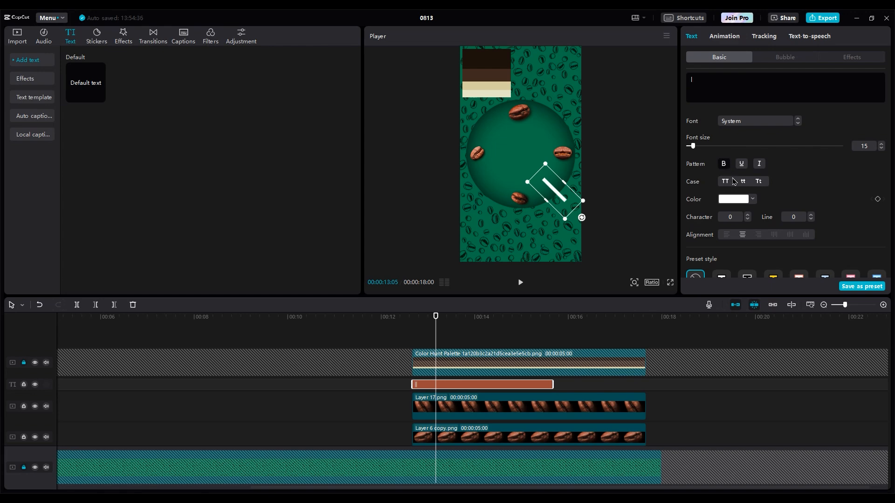
pyautogui.click(798, 124)
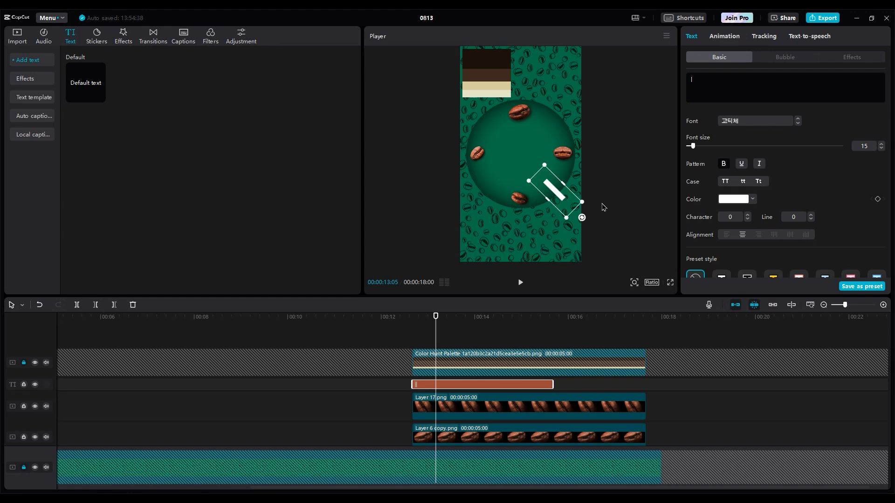
# Extend the bar text clip to the end of the bean clips and duplicate it into four stacked tracks
pyautogui.moveTo(553, 385); pyautogui.dragTo(646, 385)
pyautogui.moveTo(441, 385)
pyautogui.mouseDown()
pyautogui.moveTo(442, 378)
pyautogui.moveTo(441, 393)
pyautogui.moveTo(438, 383)
pyautogui.mouseUp()
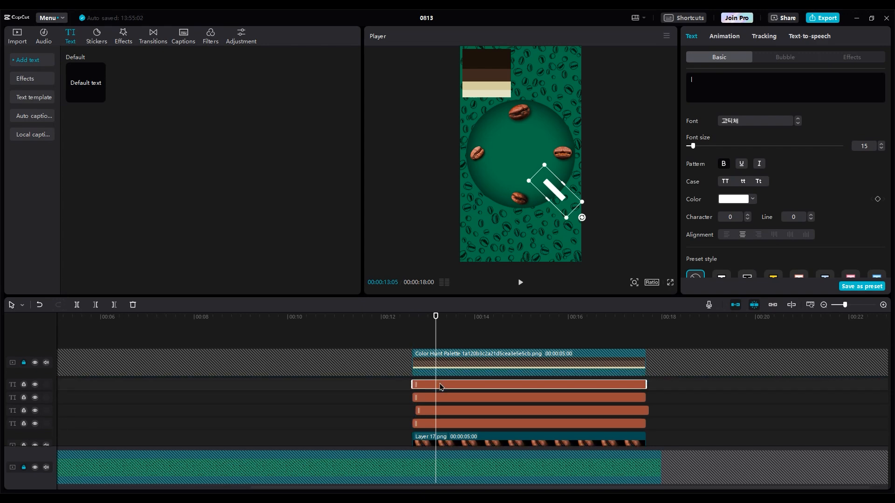
# Recolour the second, third and fourth bar clips with the palette image's tan, brown and near-black colours
pyautogui.click(459, 398)
pyautogui.click(734, 201)
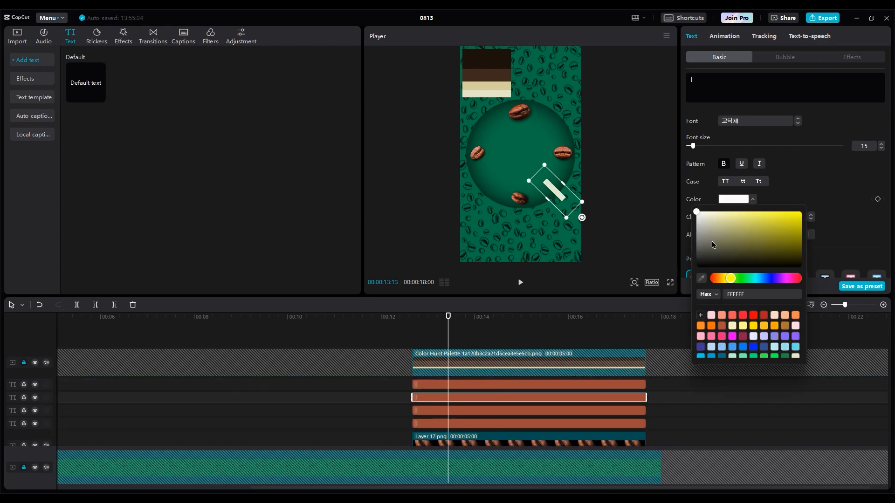
pyautogui.click(702, 278)
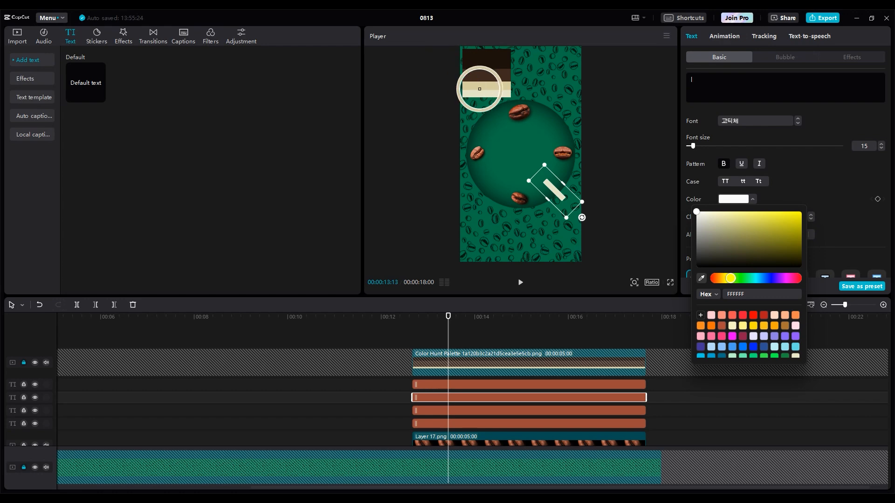
pyautogui.click(478, 86)
pyautogui.click(448, 412)
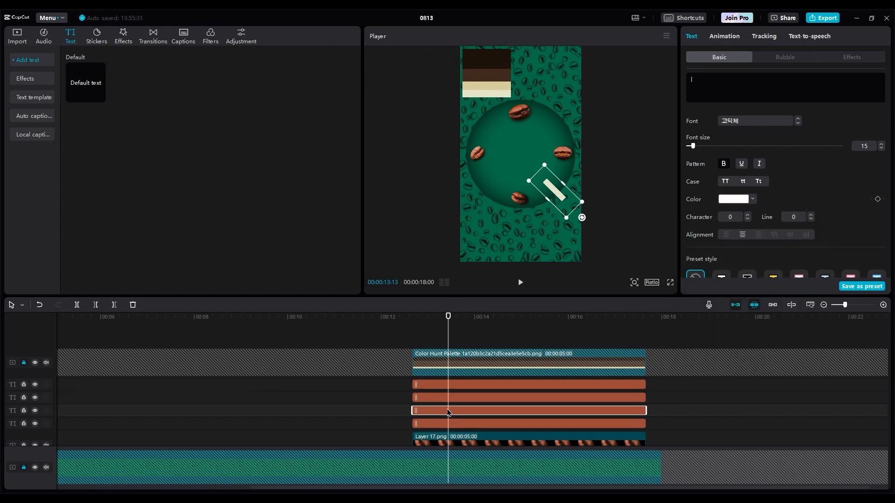
pyautogui.click(727, 201)
pyautogui.click(702, 278)
pyautogui.click(490, 75)
pyautogui.click(451, 426)
pyautogui.click(726, 201)
pyautogui.click(703, 279)
pyautogui.click(499, 80)
# Convert each of the four bar text clips into its own compound clip
pyautogui.rightClick(467, 424)
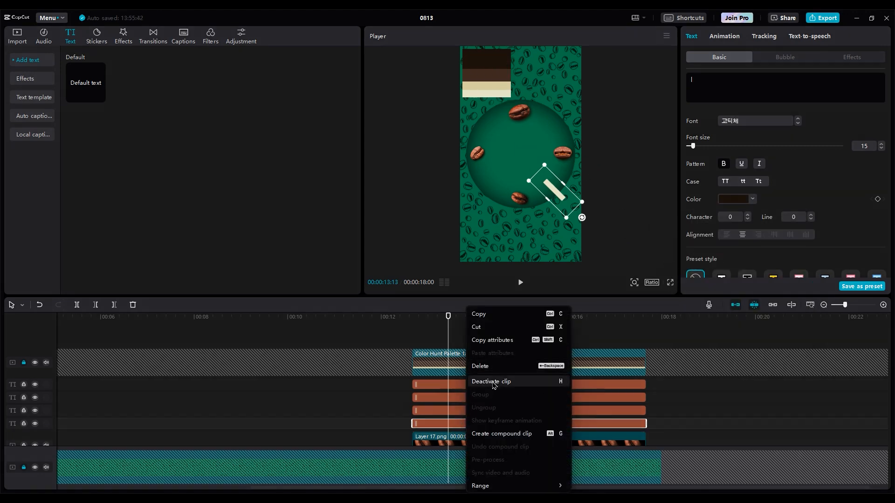
pyautogui.click(489, 433)
pyautogui.click(459, 414)
pyautogui.rightClick(457, 414)
pyautogui.click(461, 429)
pyautogui.click(456, 398)
pyautogui.rightClick(444, 397)
pyautogui.rightClick(444, 392)
pyautogui.click(462, 434)
pyautogui.rightClick(440, 383)
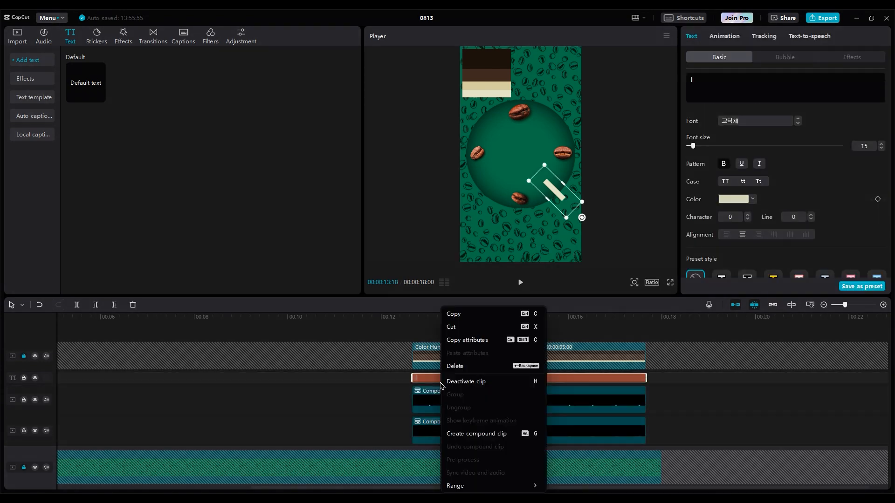
pyautogui.click(470, 433)
# Rotate the near-black bar's compound clip so the bar sits at the circle's upper-left edge
pyautogui.scroll(-1, 469, 415)
pyautogui.click(451, 437)
pyautogui.scroll(-1, 456, 416)
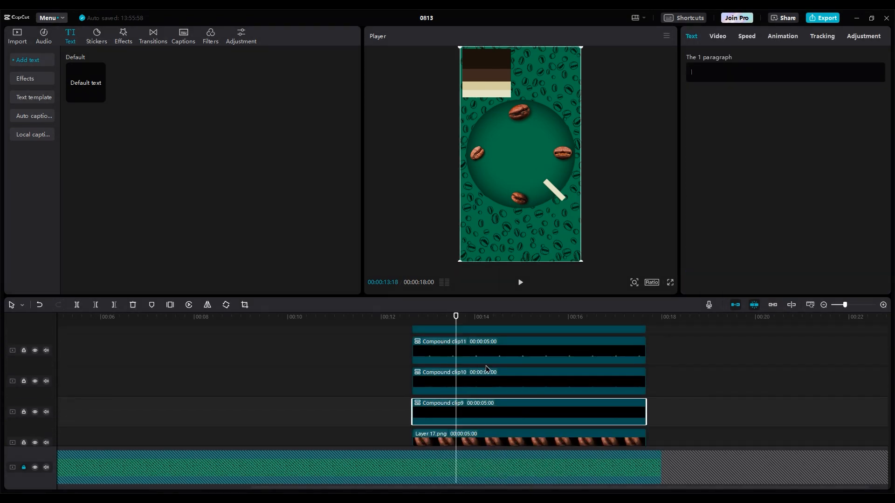
pyautogui.click(717, 40)
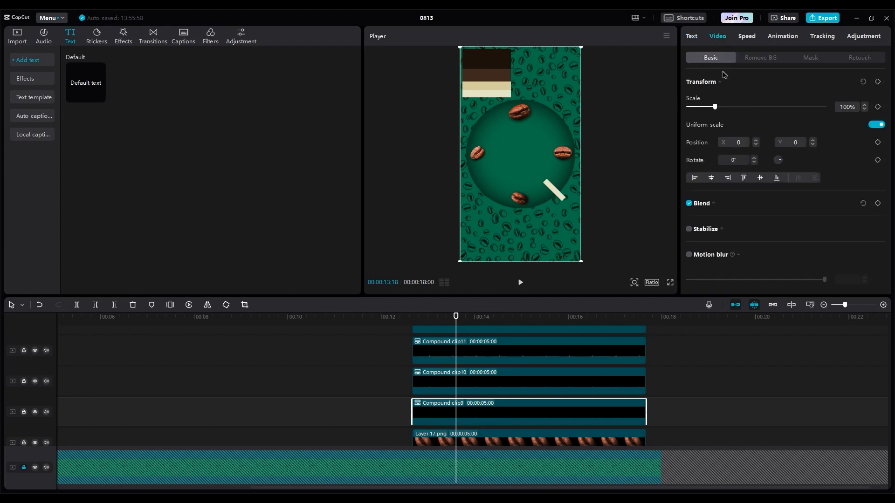
pyautogui.moveTo(778, 161); pyautogui.dragTo(704, 164)
# Rotate the brown bar's compound clip to 90° so the bar sits at the circle's lower-left edge
pyautogui.click(483, 394)
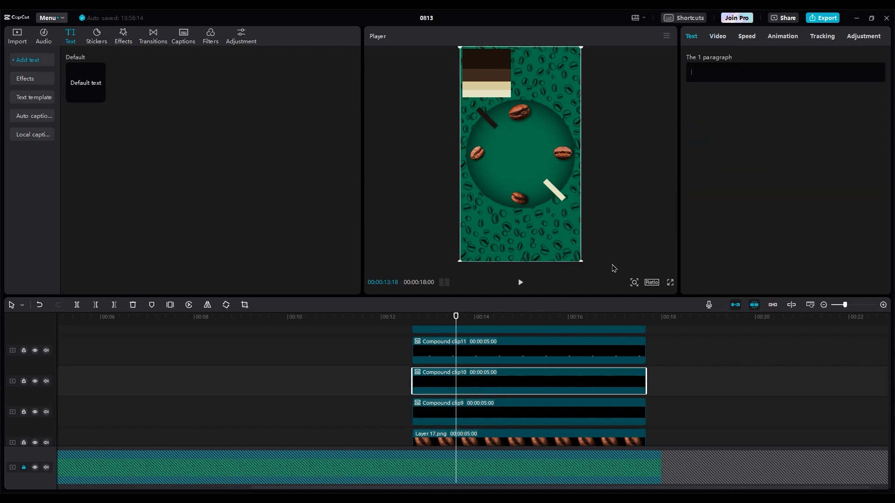
pyautogui.click(718, 36)
pyautogui.moveTo(778, 160); pyautogui.dragTo(783, 180)
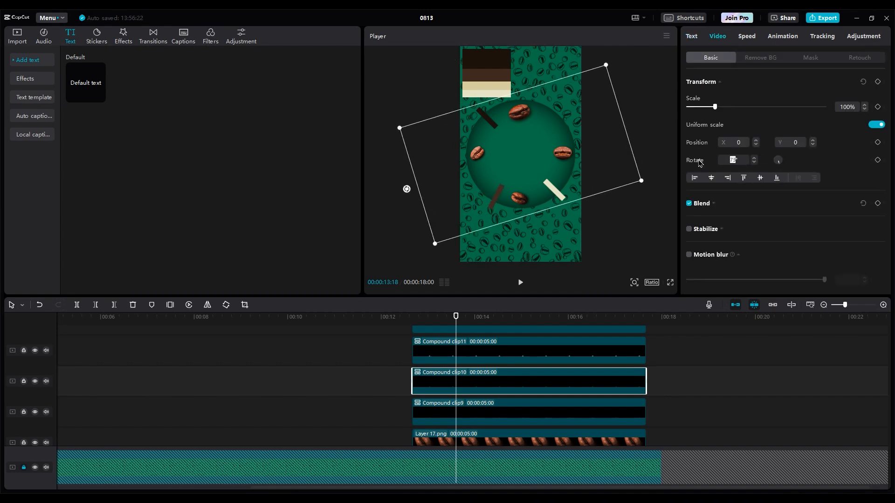
pyautogui.write('90')
pyautogui.press('Return')
pyautogui.scroll(-1, 502, 386)
# Rotate the lightest bar's compound clip a quarter turn to the circle's upper-right edge, keeping the tan bar at the lower right
pyautogui.scroll(3, 466, 380)
pyautogui.click(450, 383)
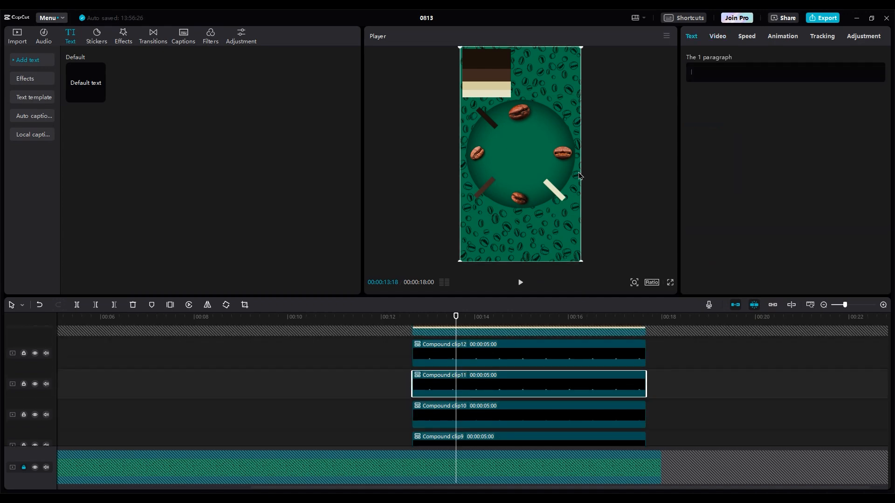
pyautogui.moveTo(778, 160); pyautogui.dragTo(793, 158)
pyautogui.hotkey('ctrl', 'z')
pyautogui.click(551, 240)
pyautogui.click(226, 305)
pyautogui.hotkey('ctrl', 'z')
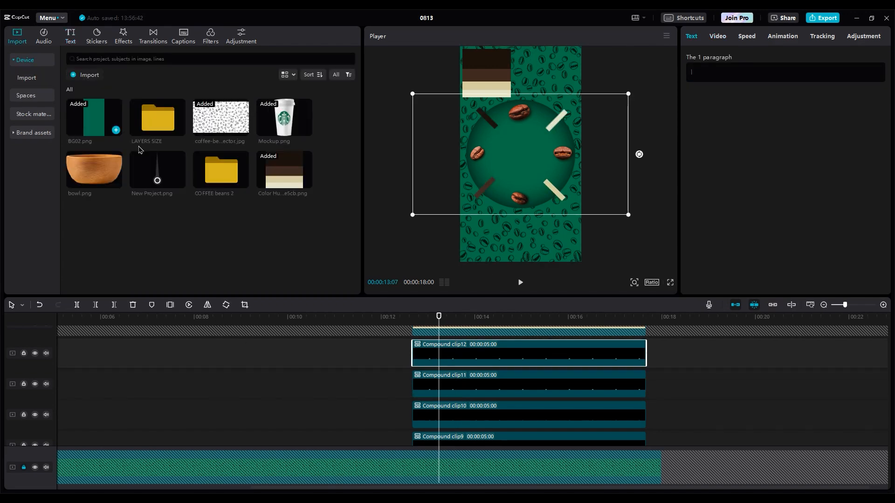
# Add New Project.png above the bars, scale it to 87%, and set its Y position to 564 so the hand's pivot is centred
pyautogui.moveTo(158, 170); pyautogui.dragTo(413, 340)
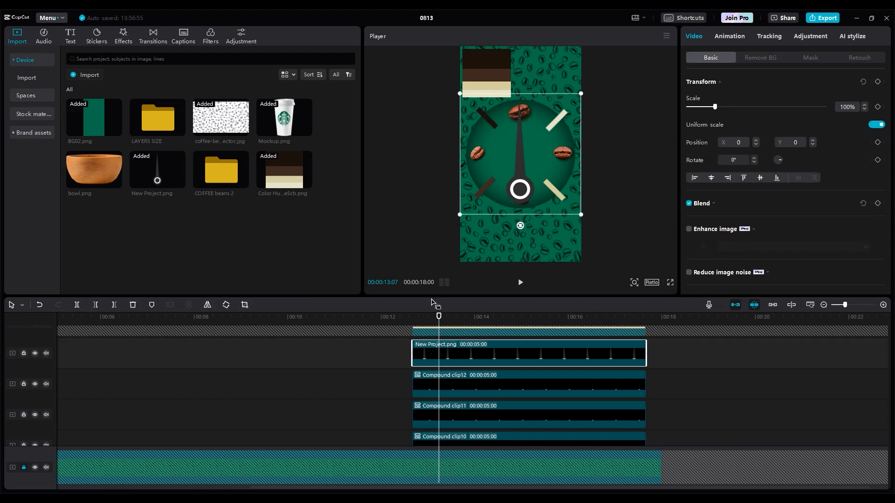
pyautogui.moveTo(521, 227)
pyautogui.mouseDown()
pyautogui.moveTo(510, 225)
pyautogui.moveTo(533, 225)
pyautogui.mouseUp()
pyautogui.hotkey('ctrl', 'z')
pyautogui.moveTo(525, 188); pyautogui.dragTo(526, 145)
pyautogui.moveTo(586, 171); pyautogui.dragTo(526, 158)
# Make the clock hand clip a compound clip and scale it to 49%
pyautogui.rightClick(425, 357)
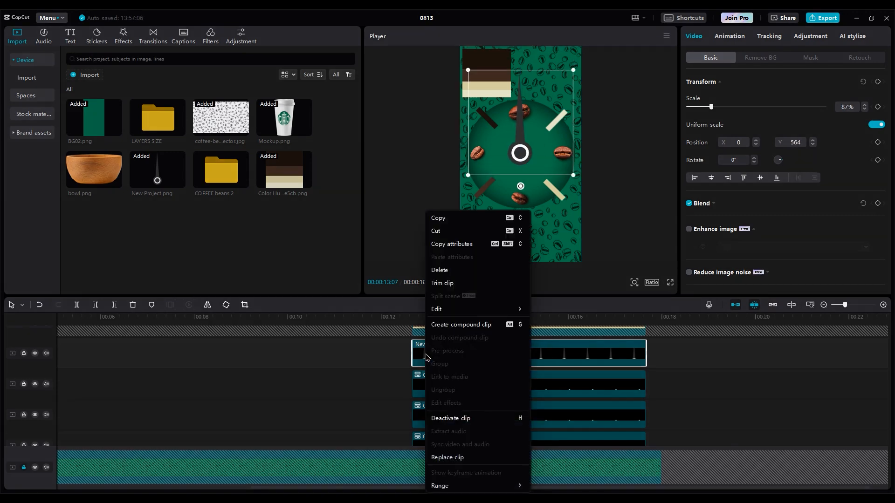
pyautogui.click(449, 328)
pyautogui.moveTo(716, 109); pyautogui.dragTo(702, 108)
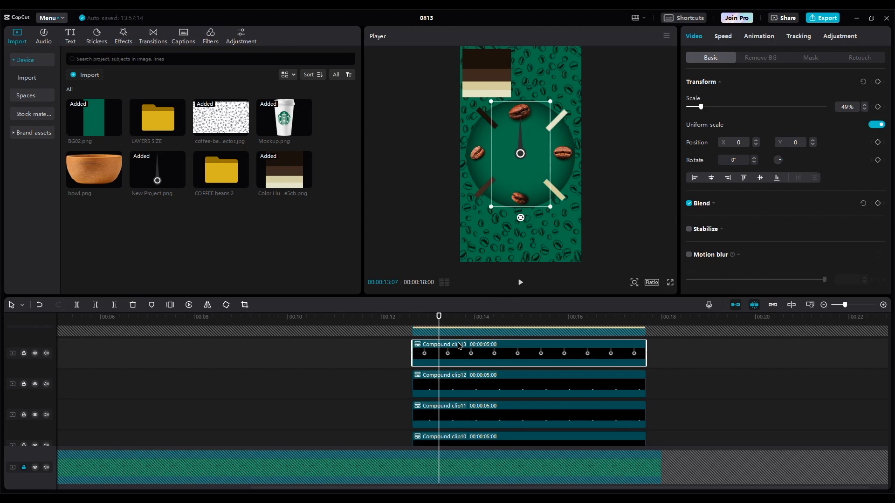
# Rotate the clock hand to 48° and add a rotation keyframe at the start of its clip
pyautogui.scroll(1, 459, 361)
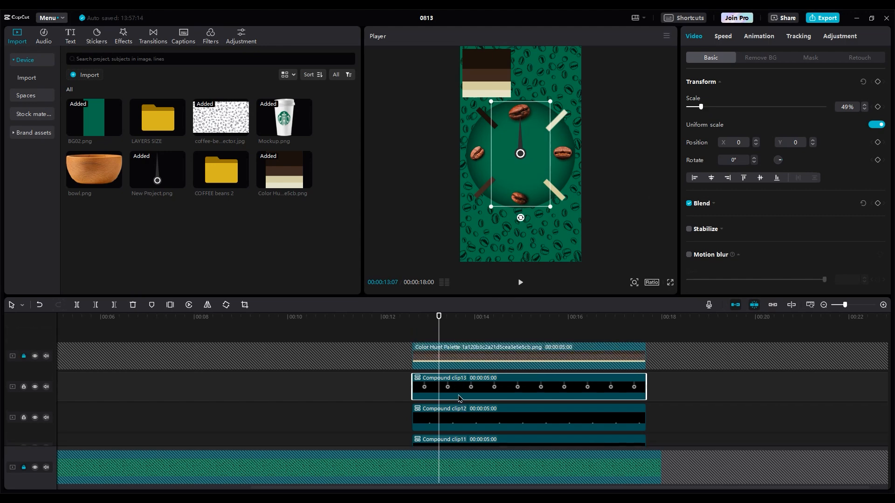
pyautogui.moveTo(521, 218); pyautogui.dragTo(468, 209)
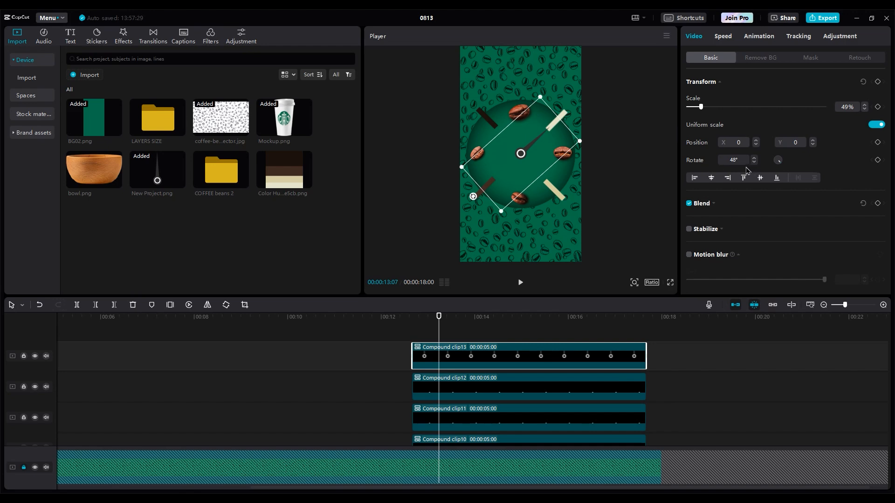
pyautogui.press('Up')
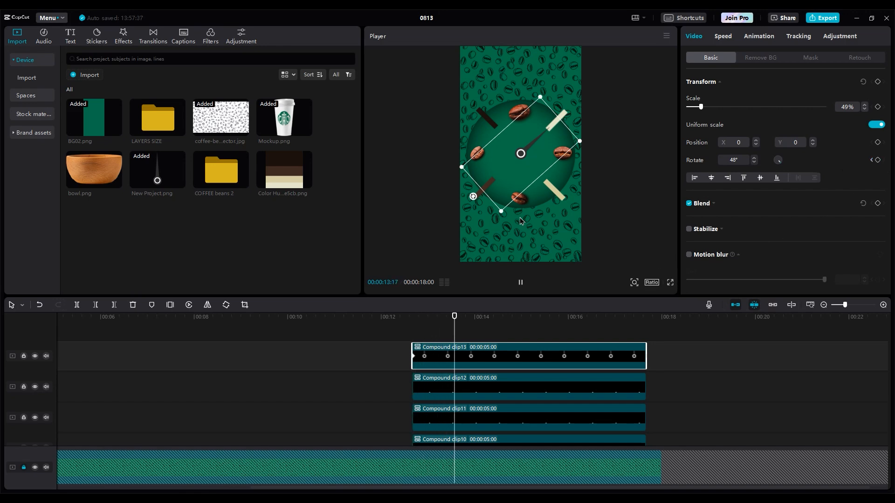
# Add rotation keyframes along the clock hand's clip, turning the hand further clockwise around the dial at each point
pyautogui.press('space')
pyautogui.click(455, 317)
pyautogui.moveTo(473, 197); pyautogui.dragTo(463, 107)
pyautogui.moveTo(455, 317); pyautogui.dragTo(496, 316)
pyautogui.moveTo(477, 108); pyautogui.dragTo(561, 106)
pyautogui.moveTo(496, 317); pyautogui.dragTo(535, 317)
pyautogui.moveTo(560, 105); pyautogui.dragTo(527, 217)
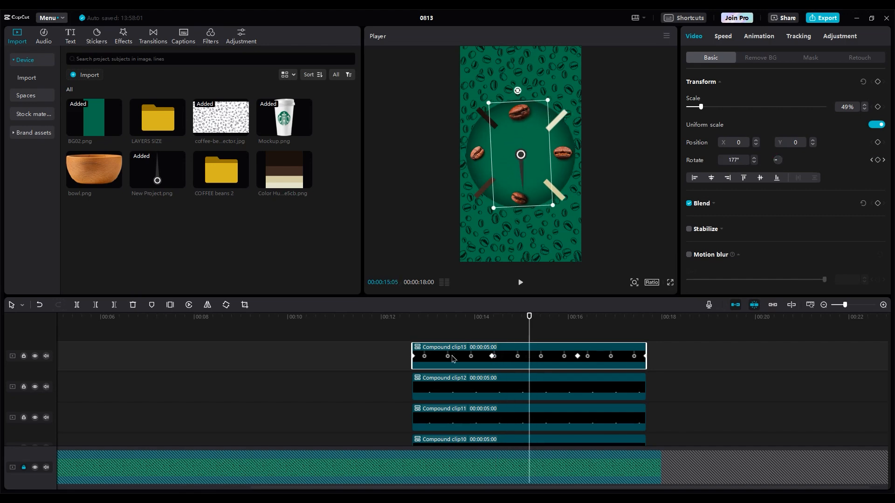
# Adjust the clock hand's rotation with a keyframe at 00:00:15:08 and play back the dial animation
pyautogui.moveTo(515, 325); pyautogui.dragTo(534, 326)
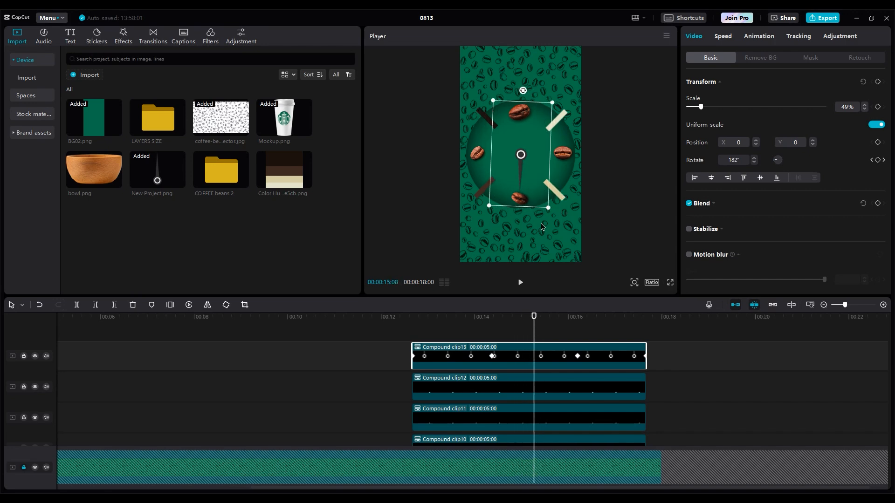
pyautogui.moveTo(520, 88); pyautogui.dragTo(475, 114)
pyautogui.click(481, 325)
pyautogui.press('space')
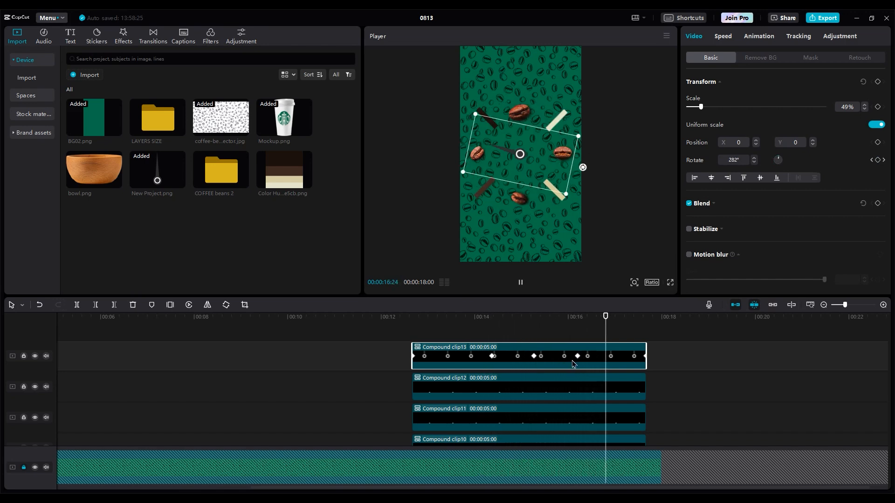
pyautogui.press('space')
pyautogui.scroll(-5, 592, 359)
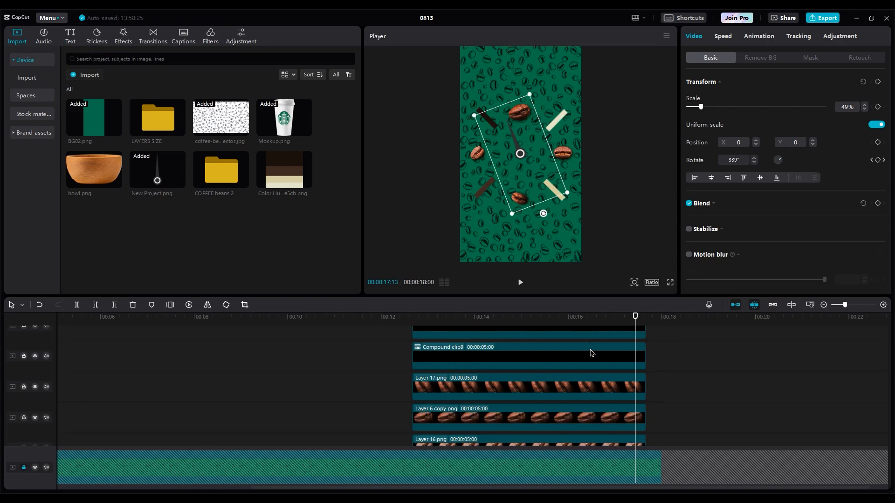
# Extend the green circle background clip to the end of the dial clips
pyautogui.scroll(-1, 592, 354)
pyautogui.click(542, 429)
pyautogui.moveTo(603, 416); pyautogui.dragTo(645, 416)
# Set the clock hand's Whites to 50, Blacks to -50 and Exposure to 50, and play back the dial
pyautogui.scroll(3, 539, 377)
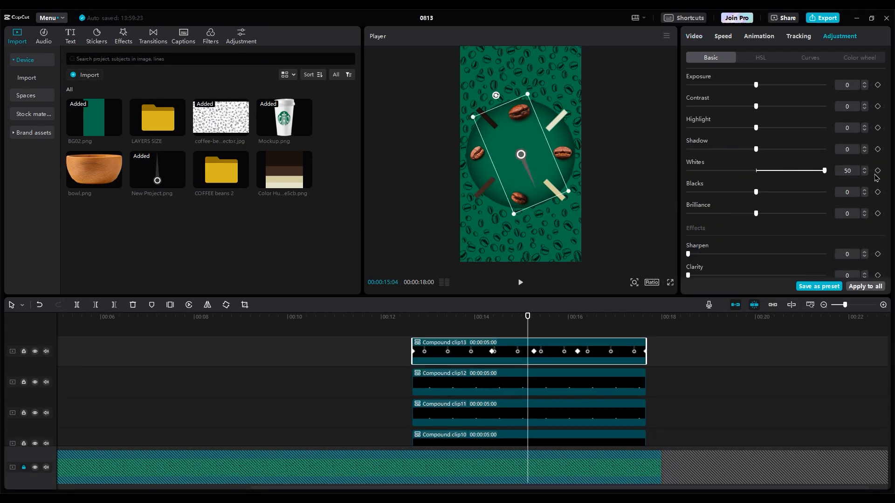
pyautogui.moveTo(756, 192); pyautogui.dragTo(710, 192)
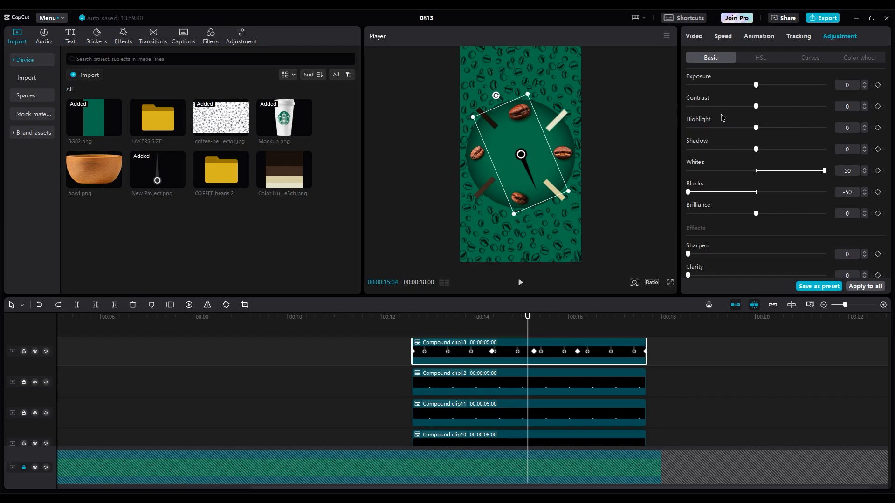
pyautogui.scroll(3, 737, 139)
pyautogui.moveTo(756, 178); pyautogui.dragTo(762, 179)
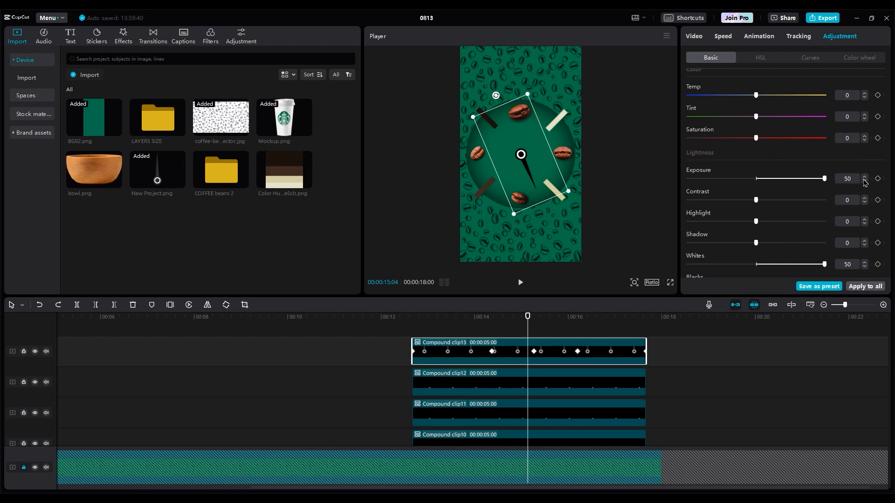
pyautogui.click(414, 332)
pyautogui.press('space')
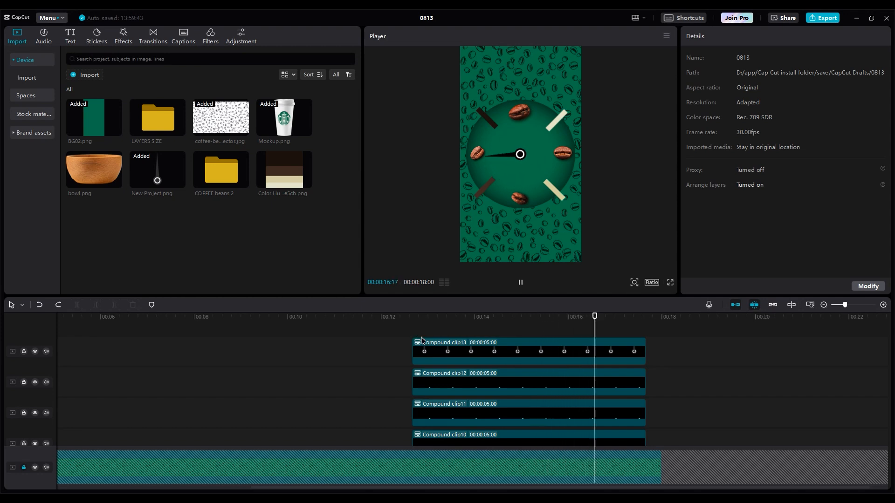
pyautogui.press('space')
# Inside the green circle's compound clip, extend the Freeze and BG02.png layers to 00:01:09:20 and return to the main timeline
pyautogui.scroll(-5, 676, 370)
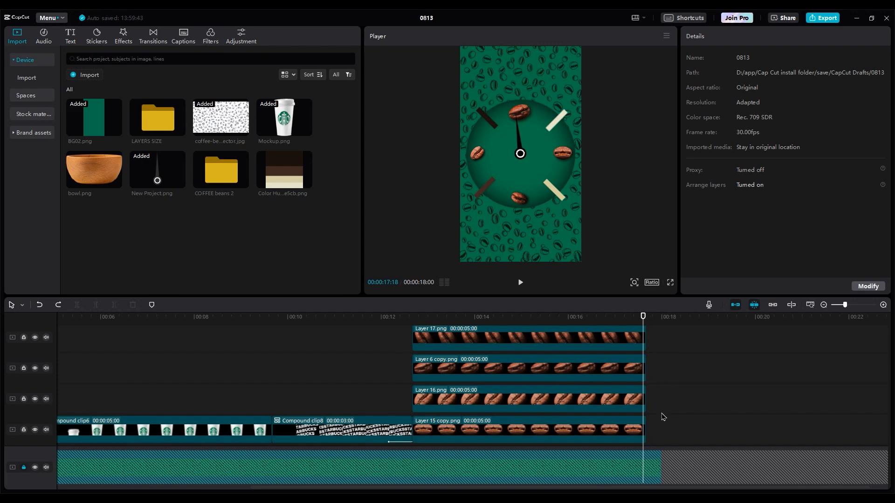
pyautogui.scroll(-2, 662, 415)
pyautogui.moveTo(671, 427); pyautogui.dragTo(620, 286)
pyautogui.scroll(-3, 618, 332)
pyautogui.scroll(-3, 618, 336)
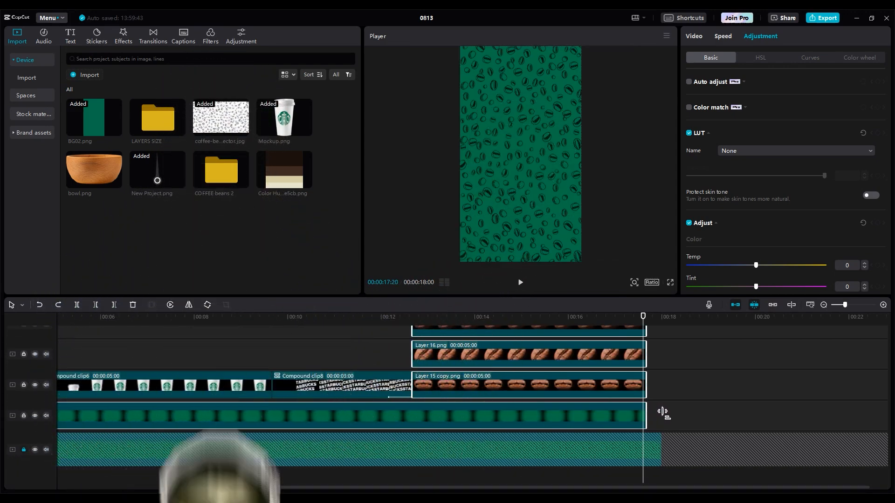
pyautogui.doubleClick(636, 415)
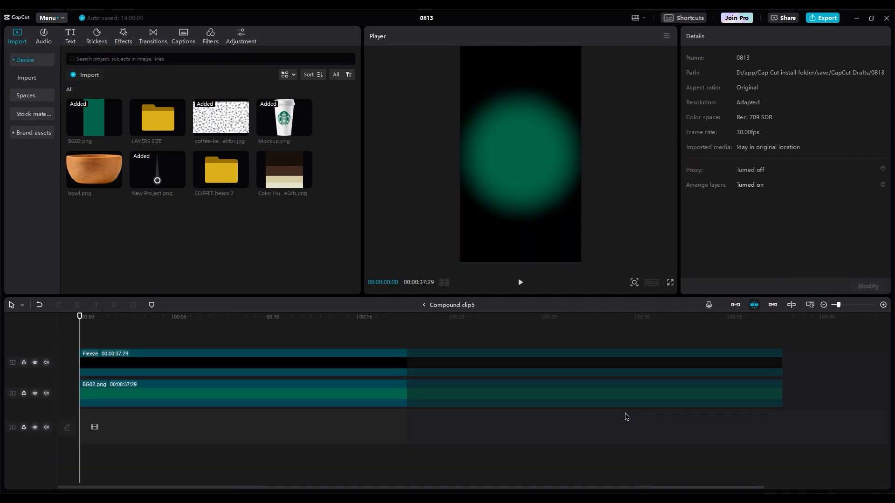
pyautogui.moveTo(781, 369); pyautogui.dragTo(810, 372)
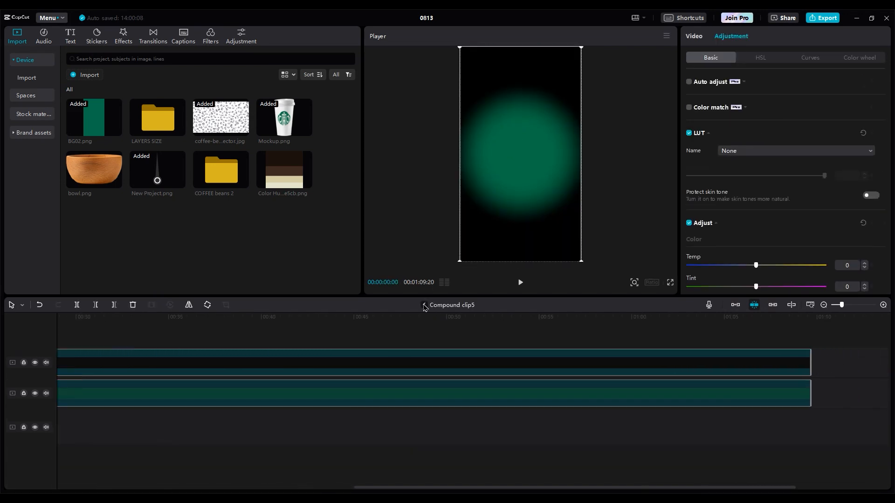
pyautogui.click(424, 306)
# Slow all the dial clips down to 0.9x speed
pyautogui.moveTo(650, 417); pyautogui.dragTo(633, 298)
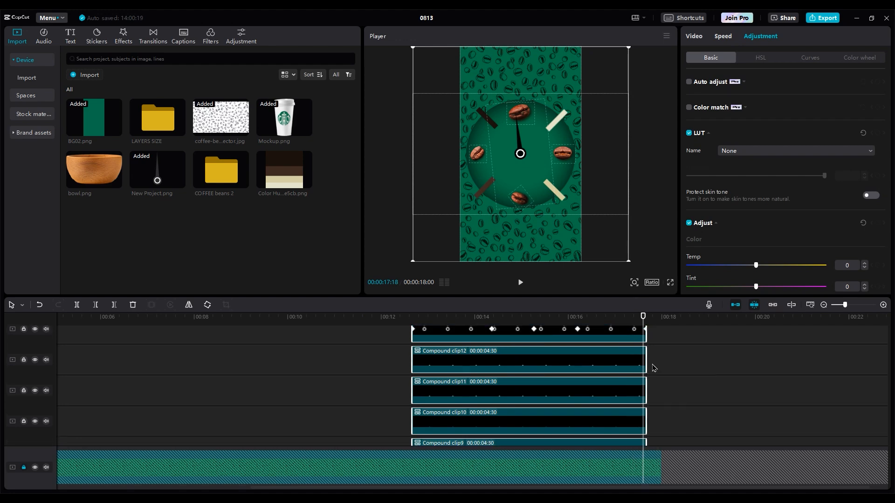
pyautogui.click(723, 37)
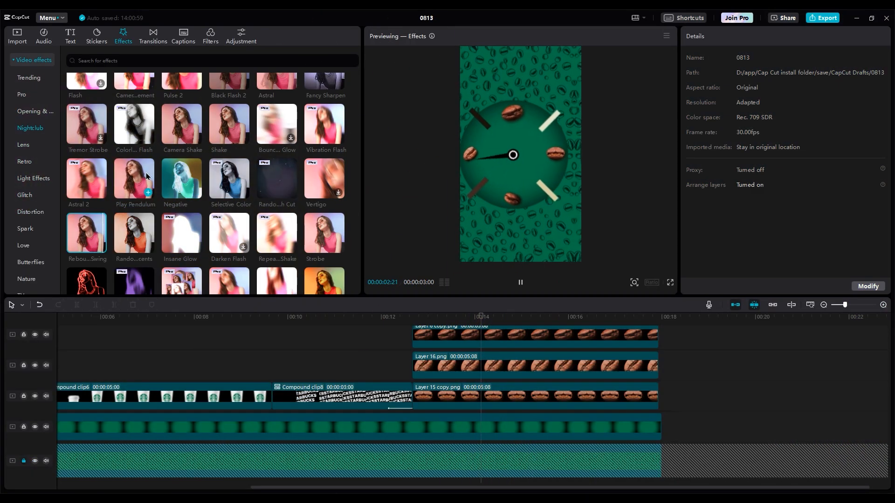
# Apply the Play Pendulum effect to the Layer 15 copy.png bean clip and lower the effect's strength
pyautogui.moveTo(142, 177); pyautogui.dragTo(218, 242)
pyautogui.moveTo(417, 369); pyautogui.dragTo(449, 397)
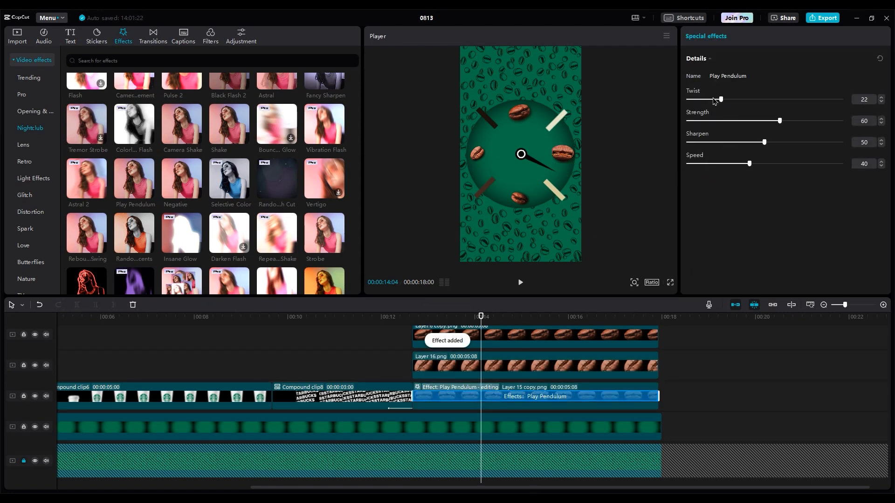
pyautogui.moveTo(735, 122); pyautogui.dragTo(712, 122)
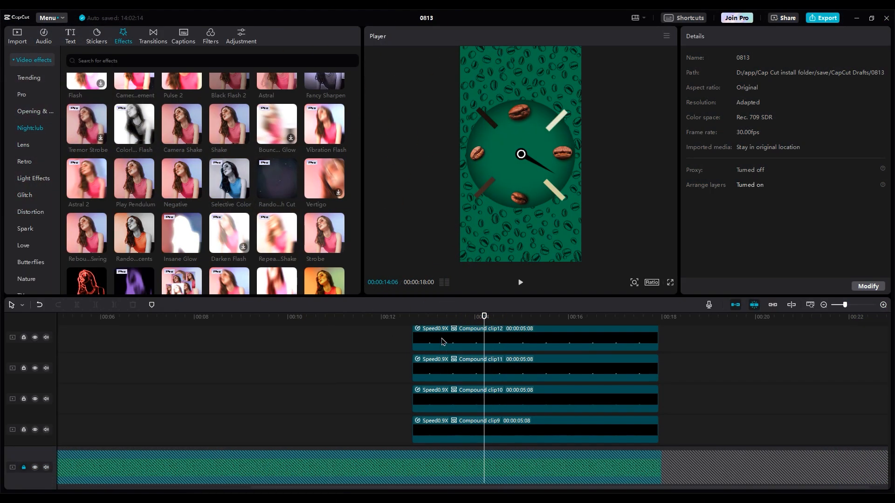
# Add a Fade In entrance animation to Compound clip12 of the dial
pyautogui.click(443, 342)
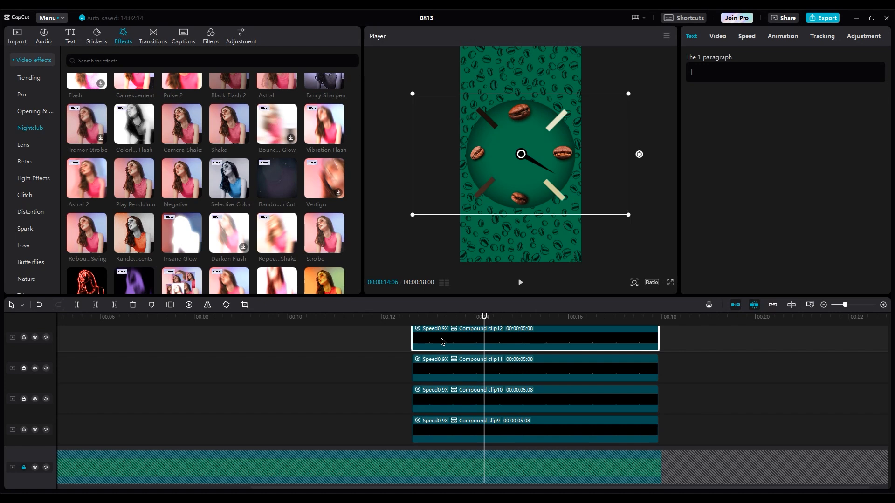
pyautogui.click(769, 41)
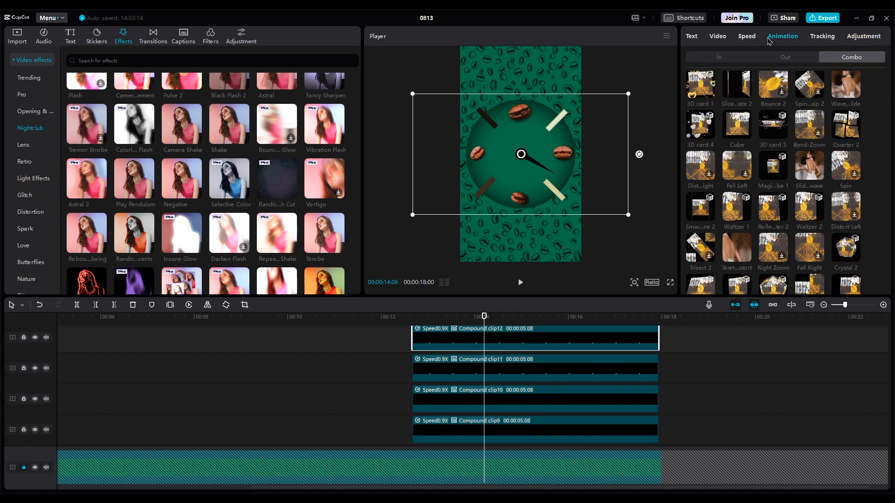
pyautogui.click(719, 57)
pyautogui.click(704, 133)
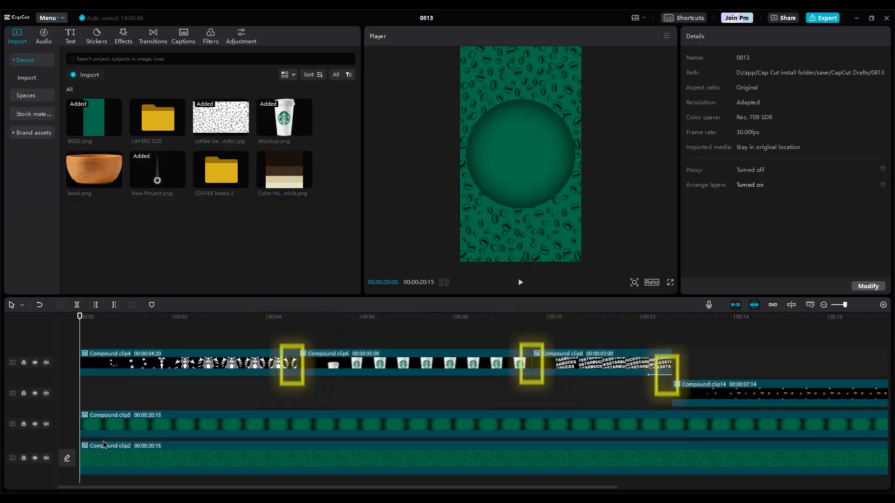
# Inside Compound clip2, apply Black Flash 2 to the coffee-bean pattern with Twist 34, Strength 0, Size 27 and Speed 100, and preview it
pyautogui.click(103, 335)
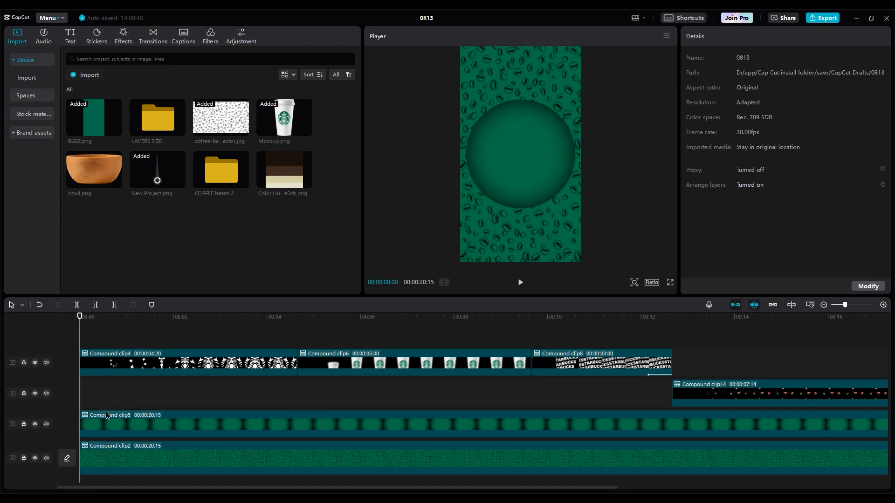
pyautogui.doubleClick(98, 459)
pyautogui.click(118, 385)
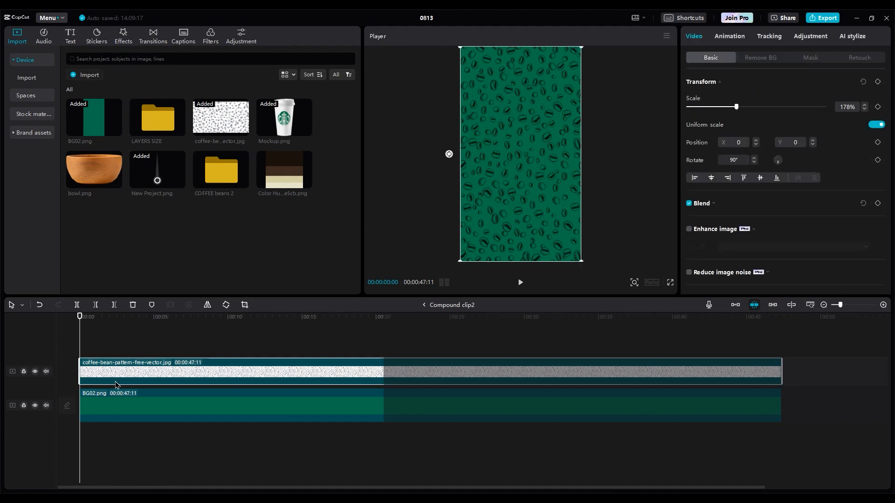
pyautogui.click(123, 35)
pyautogui.click(30, 128)
pyautogui.moveTo(223, 111); pyautogui.dragTo(110, 372)
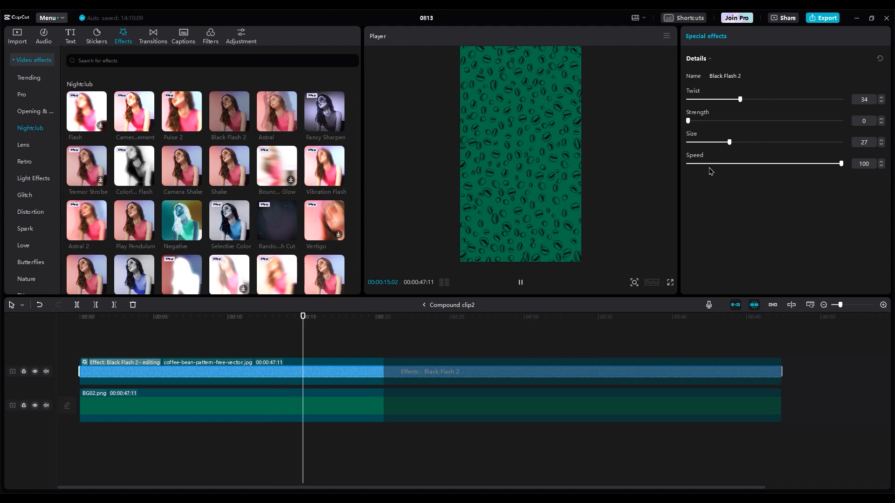
pyautogui.press('space')
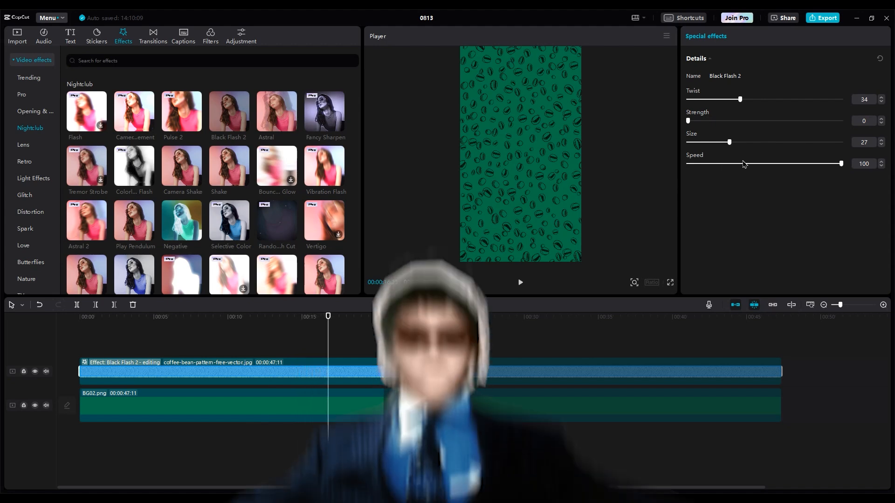
pyautogui.moveTo(742, 101); pyautogui.dragTo(740, 103)
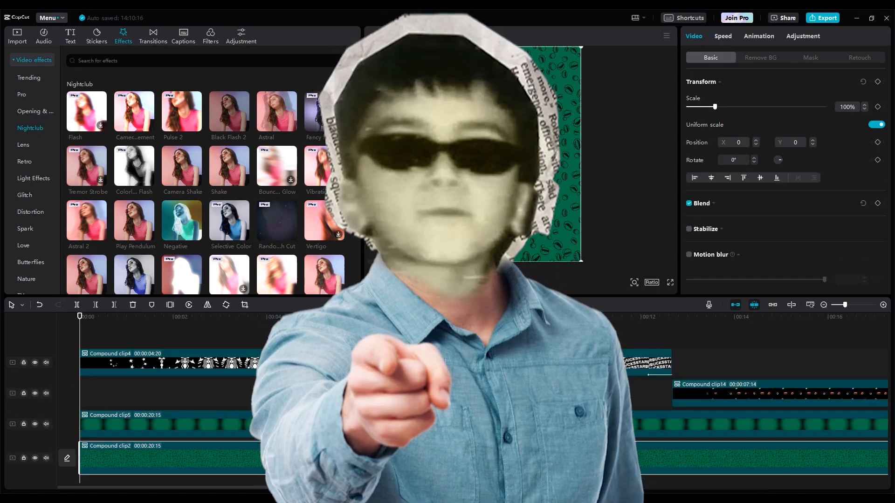
# Raise the Vignette adjustment of the BG02.png layer inside Compound clip2 and play back the main timeline
pyautogui.doubleClick(129, 459)
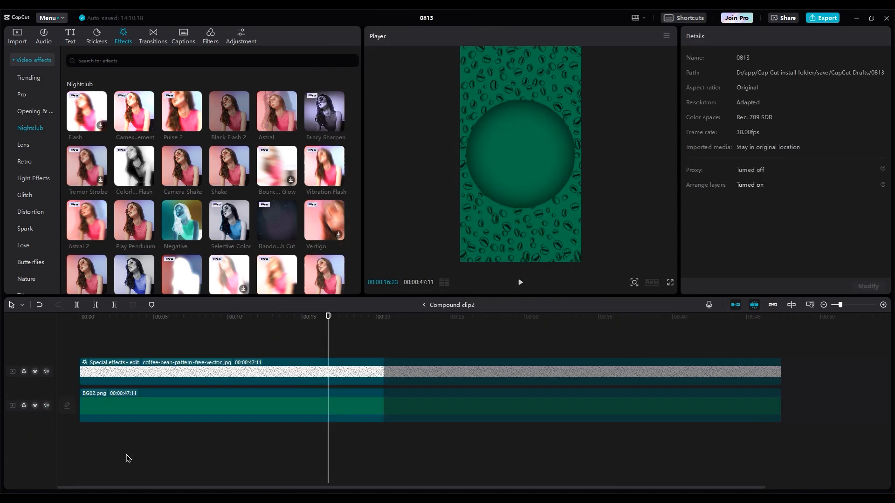
pyautogui.click(98, 415)
pyautogui.click(774, 36)
pyautogui.scroll(-10, 775, 214)
pyautogui.moveTo(761, 274); pyautogui.dragTo(765, 273)
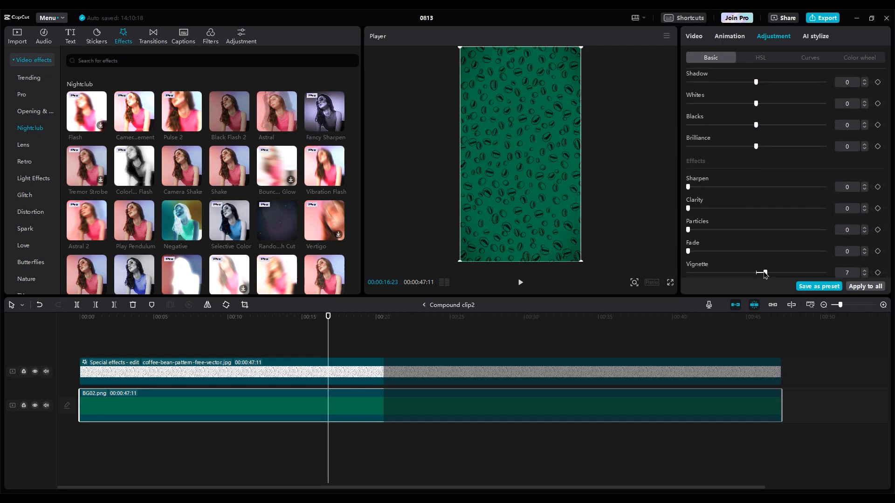
pyautogui.click(425, 305)
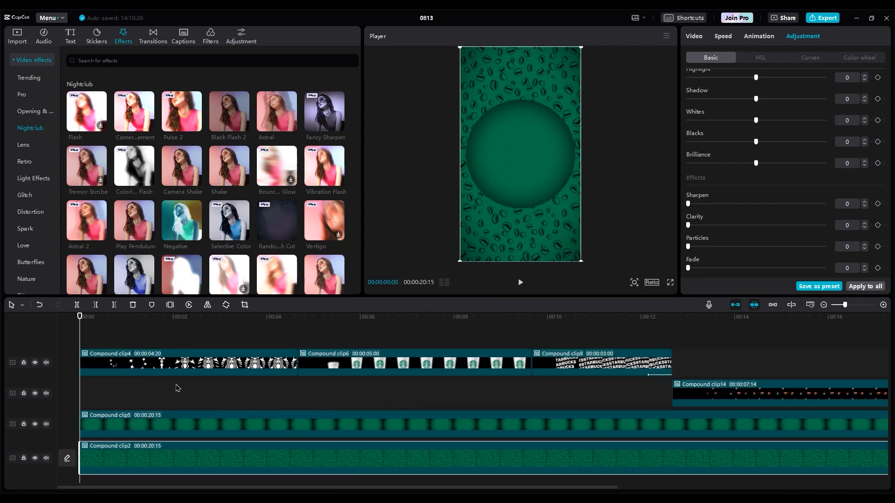
pyautogui.click(99, 389)
pyautogui.press('space')
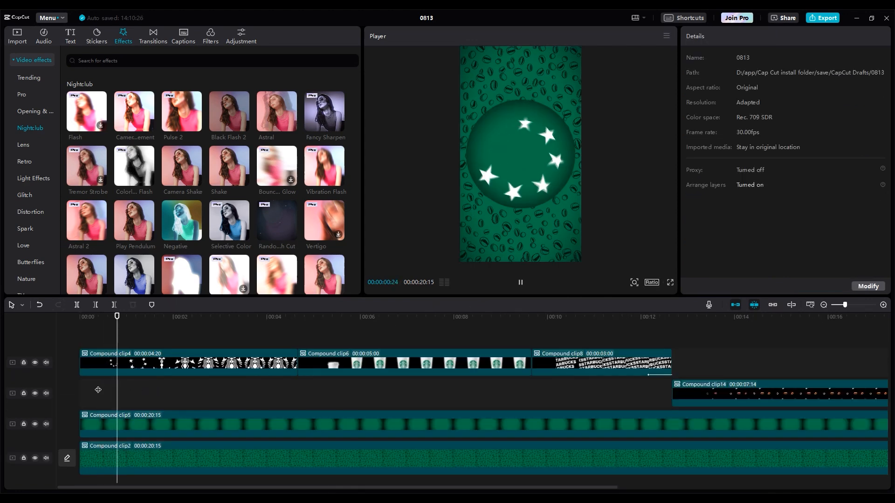
# Shift the cup clip earlier to overlap the logo's end, give the logo clip a 0.5 s Fade Out, and play back the transition
pyautogui.moveTo(319, 362); pyautogui.dragTo(285, 336)
pyautogui.click(285, 393)
pyautogui.click(760, 36)
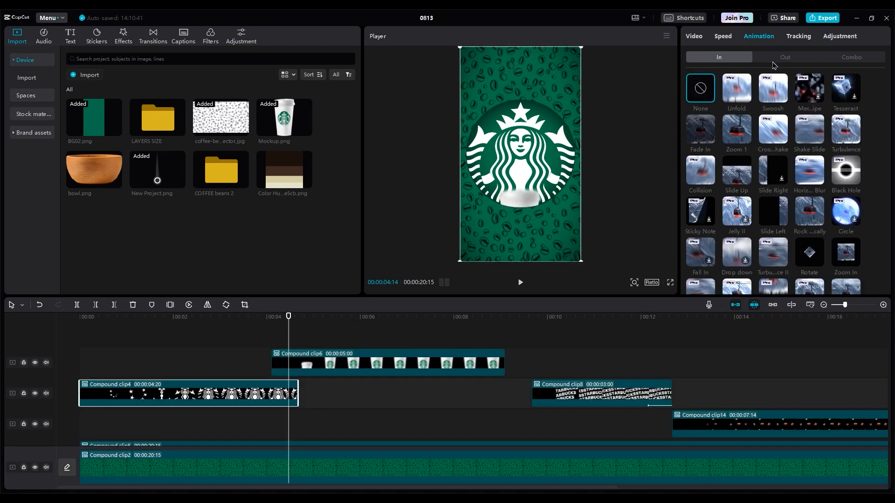
pyautogui.click(783, 57)
pyautogui.click(709, 128)
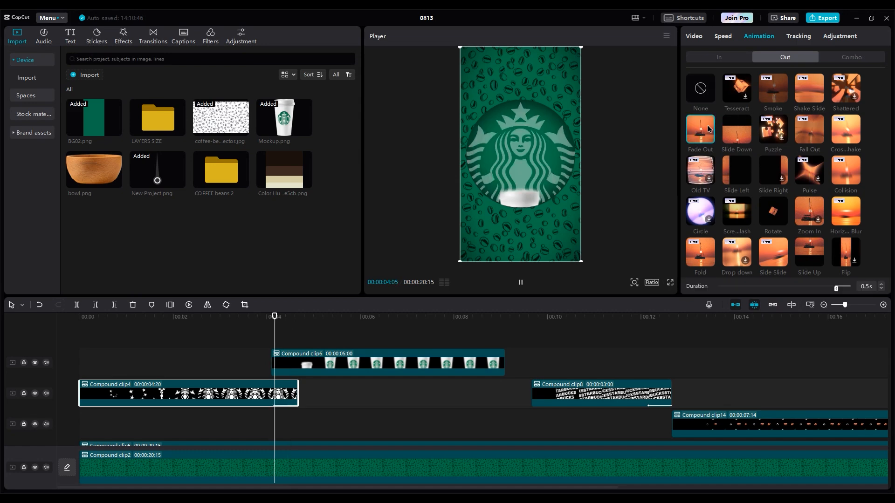
pyautogui.click(269, 327)
pyautogui.press('space')
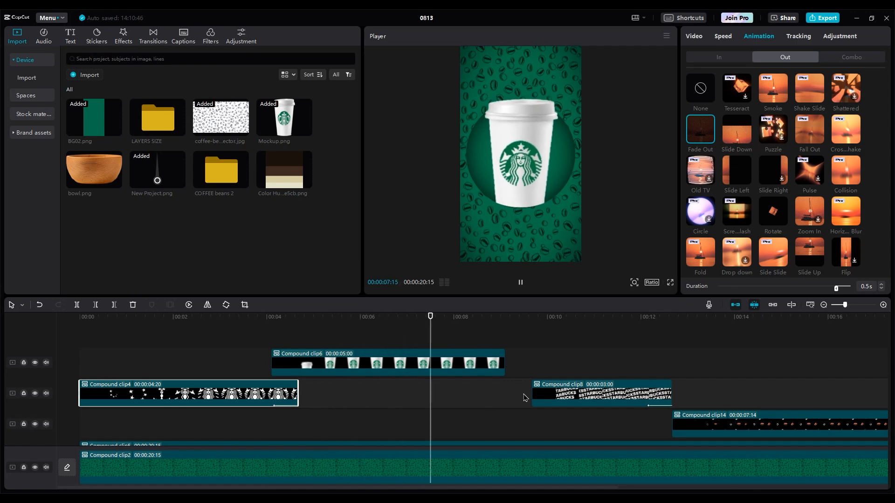
pyautogui.press('space')
# Move the STARBUCKS text clip earlier so it overlaps the end of the cup clip, and play back the overlap
pyautogui.moveTo(564, 397); pyautogui.dragTo(519, 402)
pyautogui.press('space')
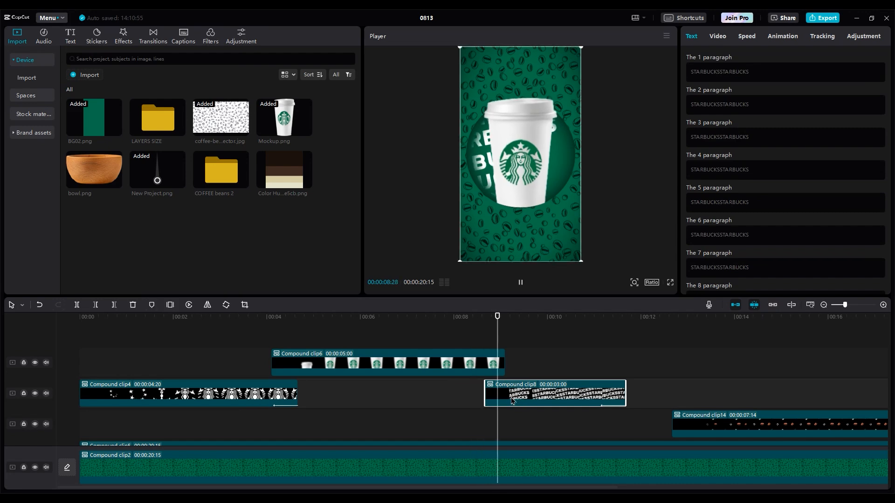
pyautogui.click(502, 393)
# Inside the cup's compound clip, keyframe its transform at 00:00:04:16 and move the cup down out of the frame at the clip's end
pyautogui.doubleClick(498, 369)
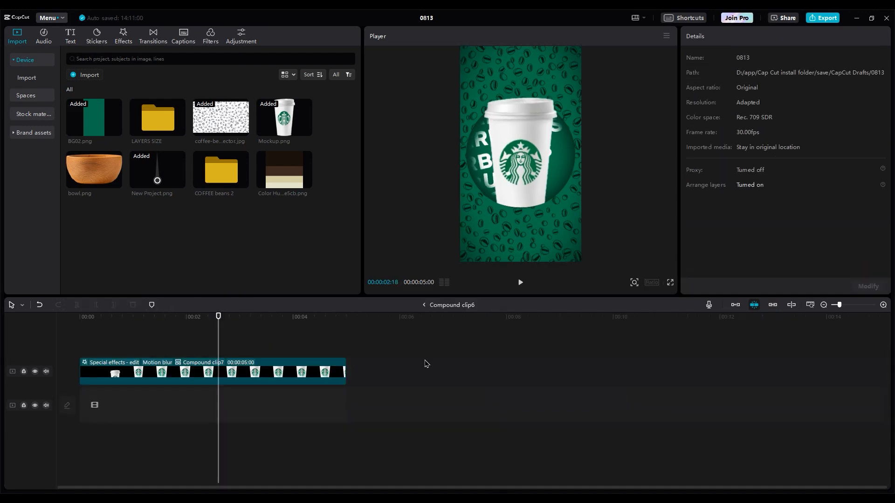
pyautogui.click(321, 379)
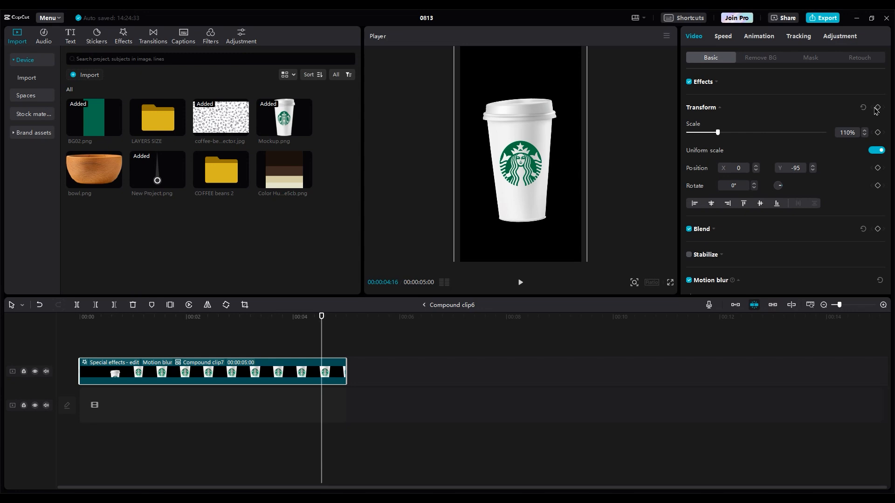
pyautogui.press('space')
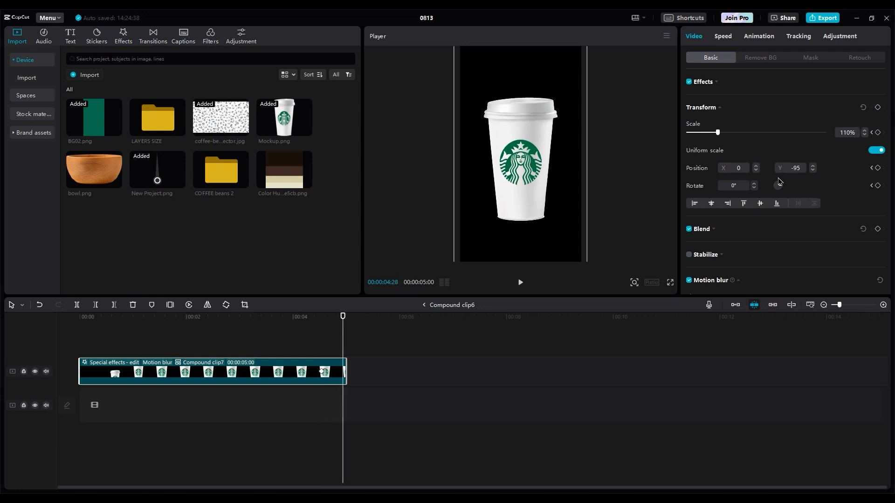
pyautogui.moveTo(529, 143); pyautogui.dragTo(531, 311)
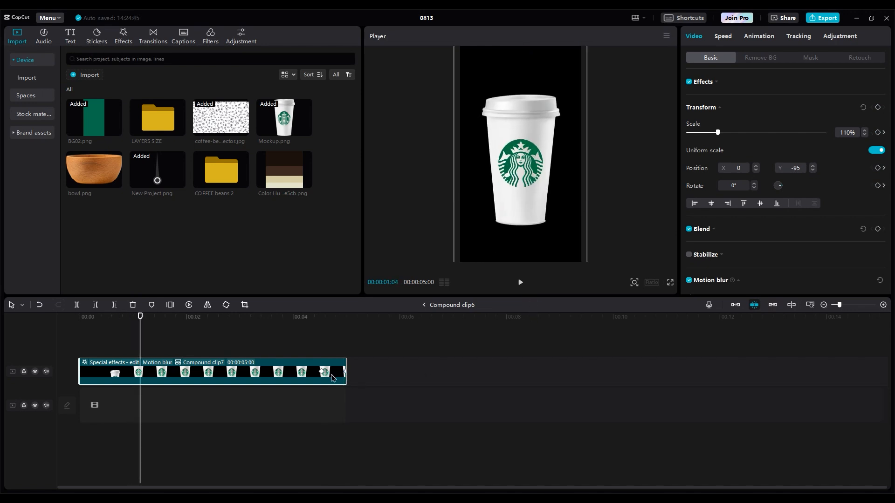
# Show the cup clip's keyframe graphs, curve the Y-position graph of its exit move, and hide the graphs again
pyautogui.rightClick(333, 373)
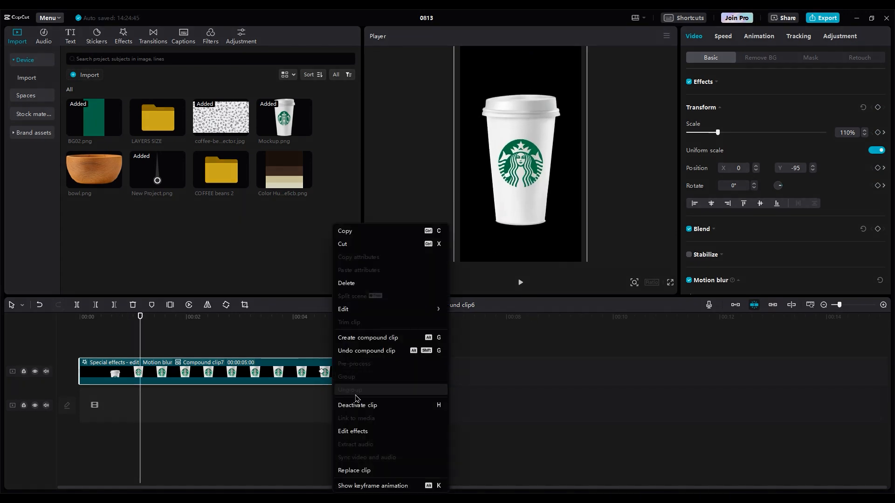
pyautogui.click(372, 486)
pyautogui.click(344, 380)
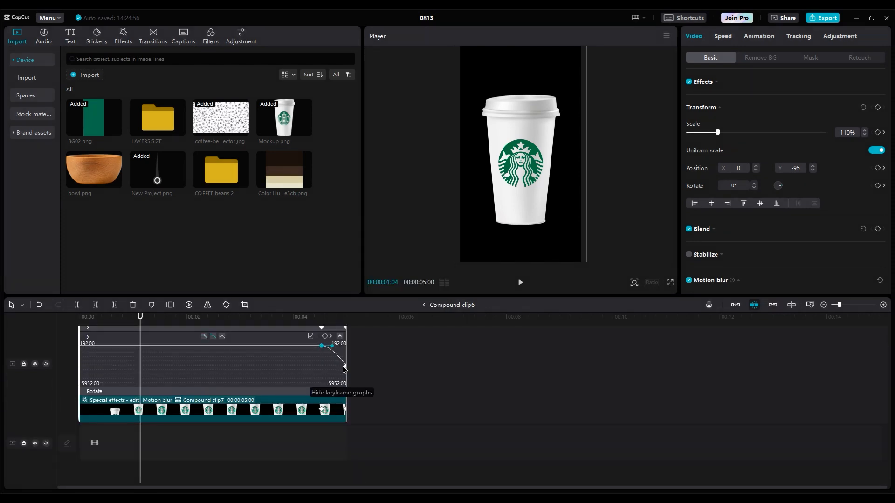
pyautogui.rightClick(223, 347)
pyautogui.click(279, 486)
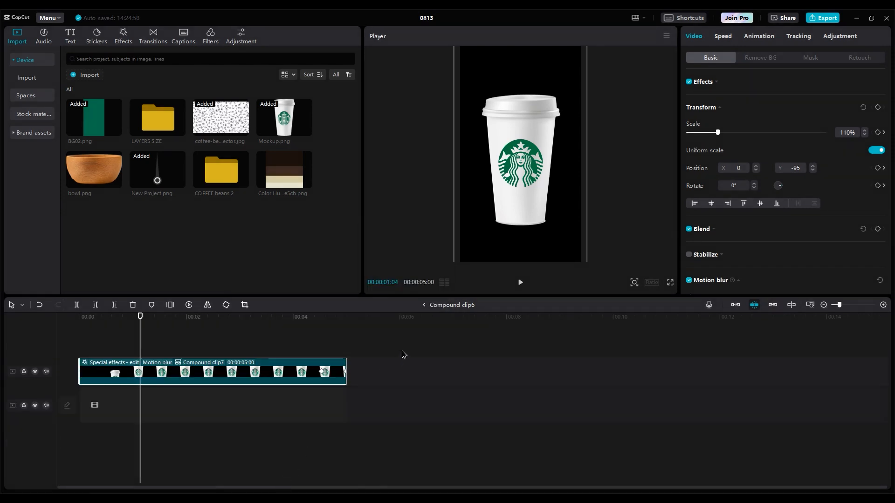
# Return from the cup's compound clip to the main timeline and play back the change from cup to STARBUCKS text
pyautogui.click(423, 305)
pyautogui.click(244, 339)
pyautogui.press('space')
pyautogui.click(242, 330)
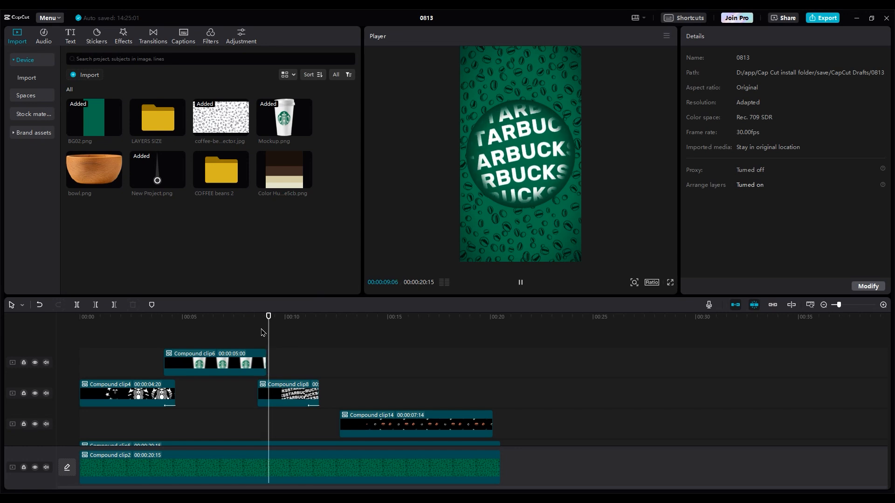
pyautogui.press('space')
# Move the coffee-bean clock clip to the cup clip's track, overlapping the end of the STARBUCKS text, and play back the overlap
pyautogui.moveTo(385, 428); pyautogui.dragTo(352, 372)
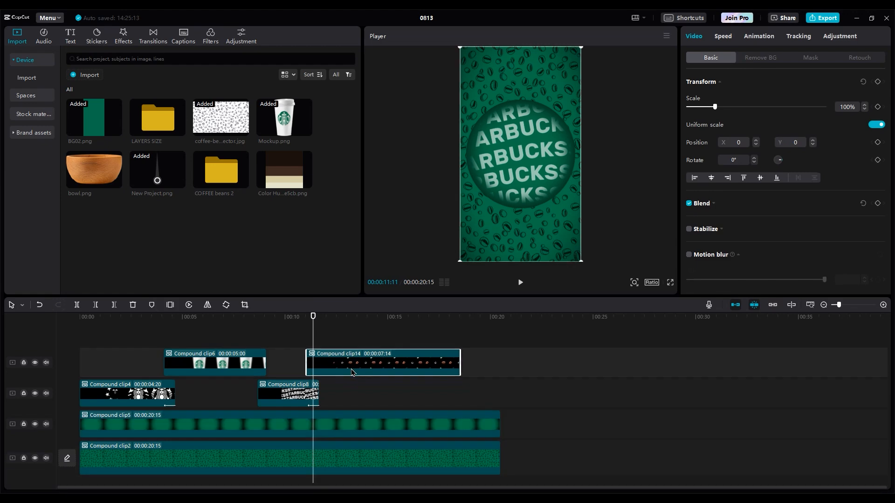
pyautogui.click(305, 332)
pyautogui.press('space')
pyautogui.moveTo(355, 369); pyautogui.dragTo(355, 371)
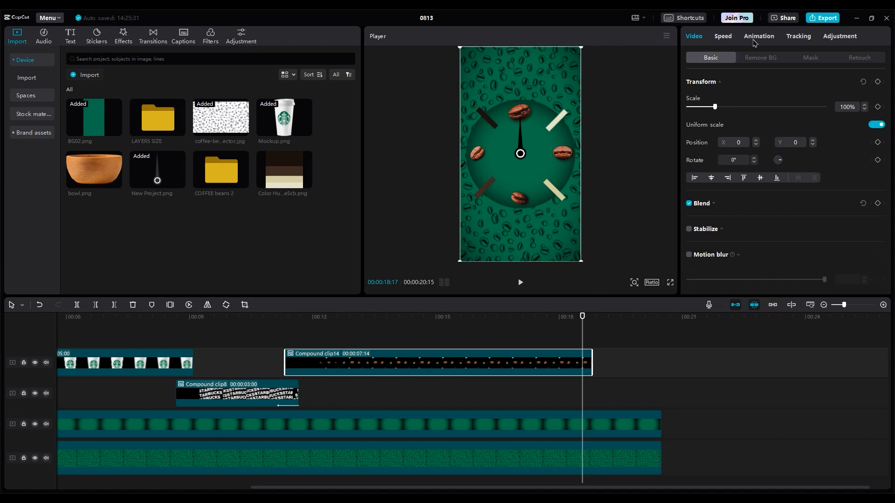
# Give the coffee-bean clock clip a 0.5 s Rotate out animation and go back to its end to check it
pyautogui.click(758, 37)
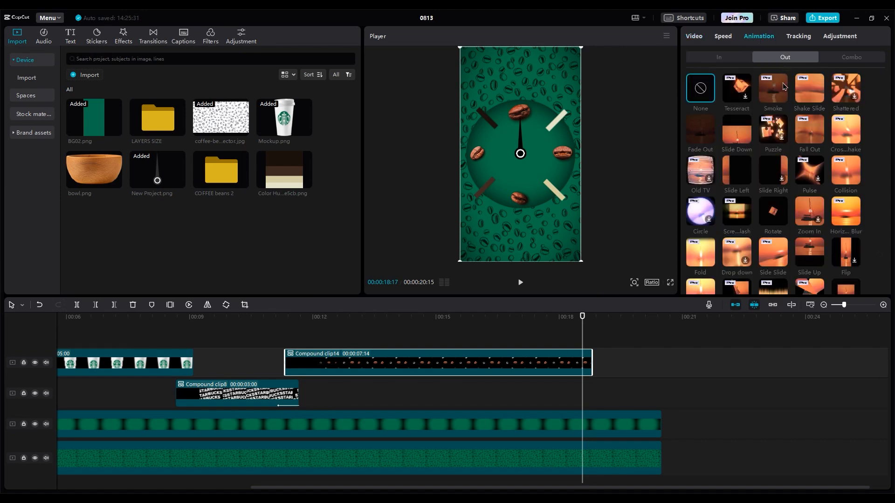
pyautogui.click(772, 216)
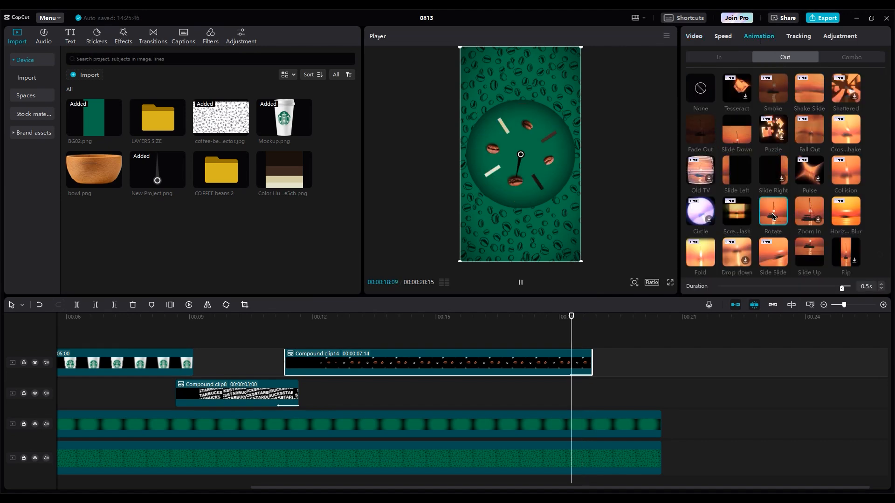
pyautogui.click(573, 317)
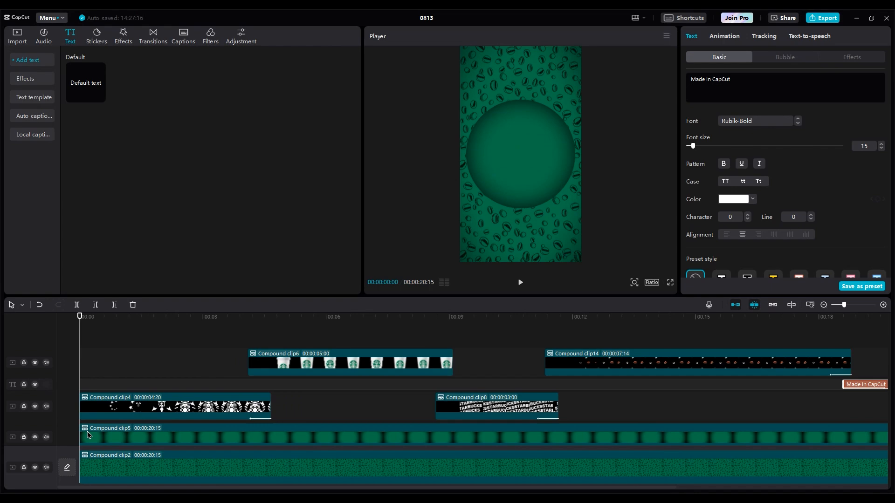
# Give the green circle clip a 0.5 s Rotate in animation at the start of the timeline
pyautogui.click(89, 435)
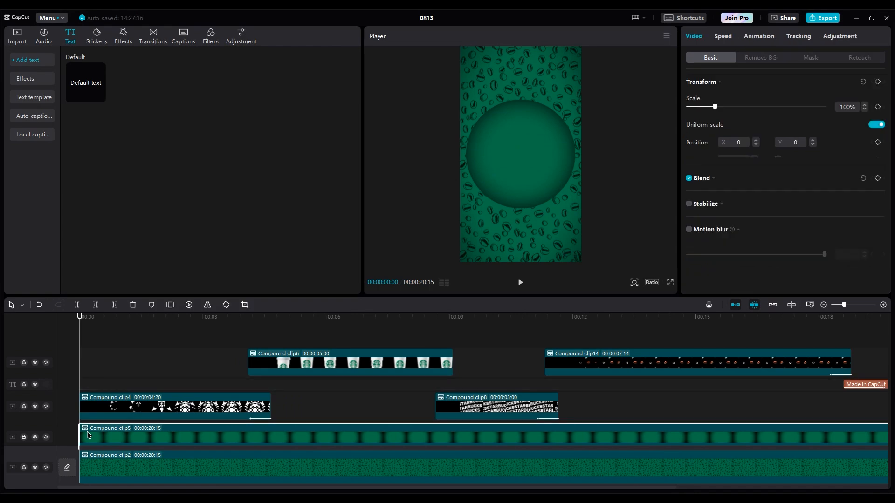
pyautogui.click(759, 37)
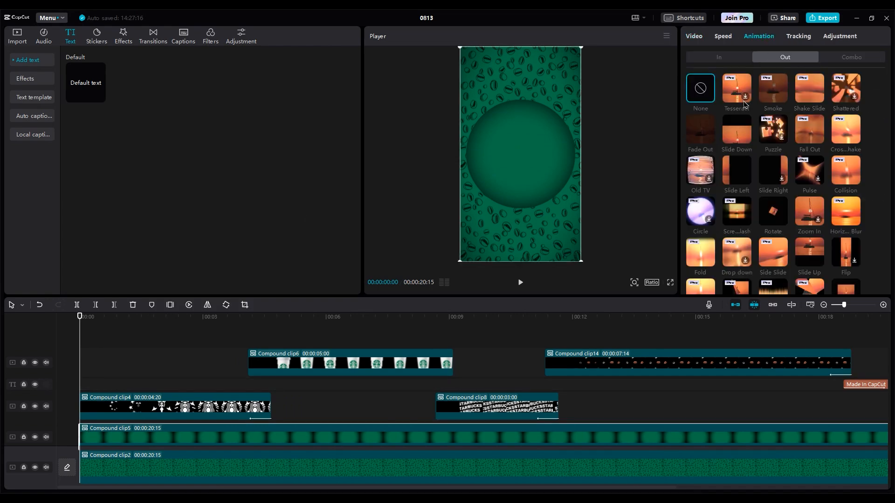
pyautogui.click(712, 60)
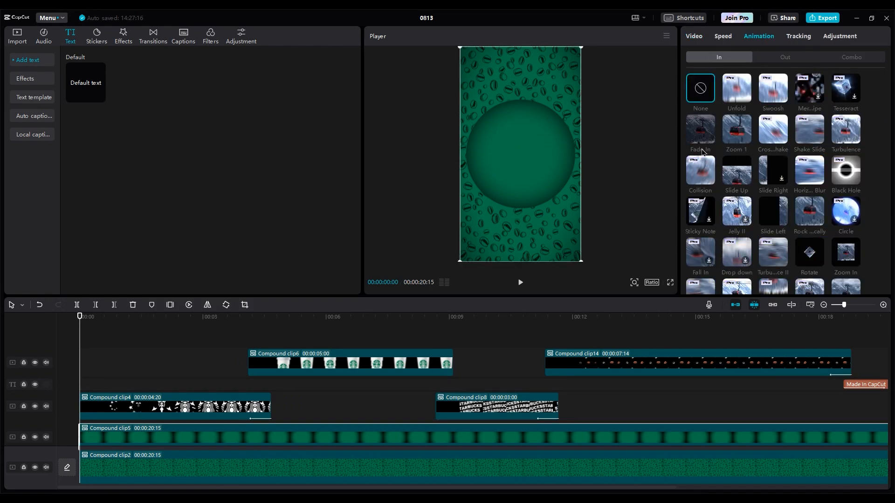
pyautogui.scroll(-4, 706, 160)
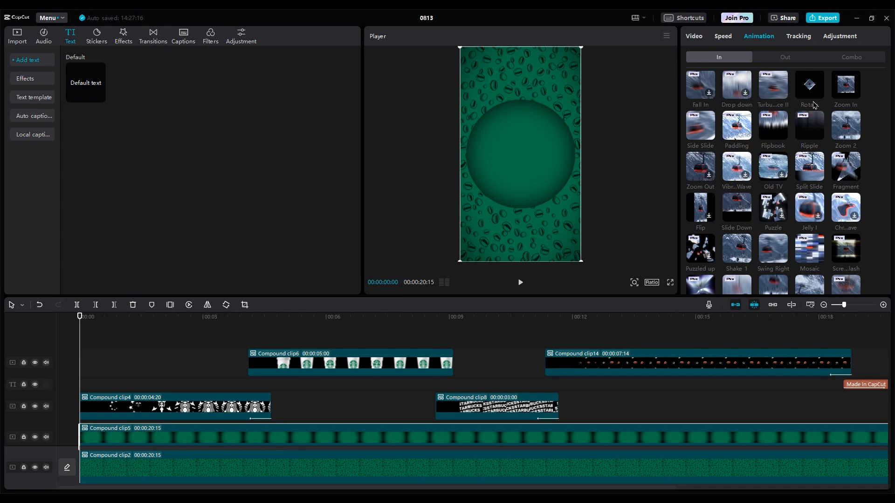
pyautogui.click(809, 94)
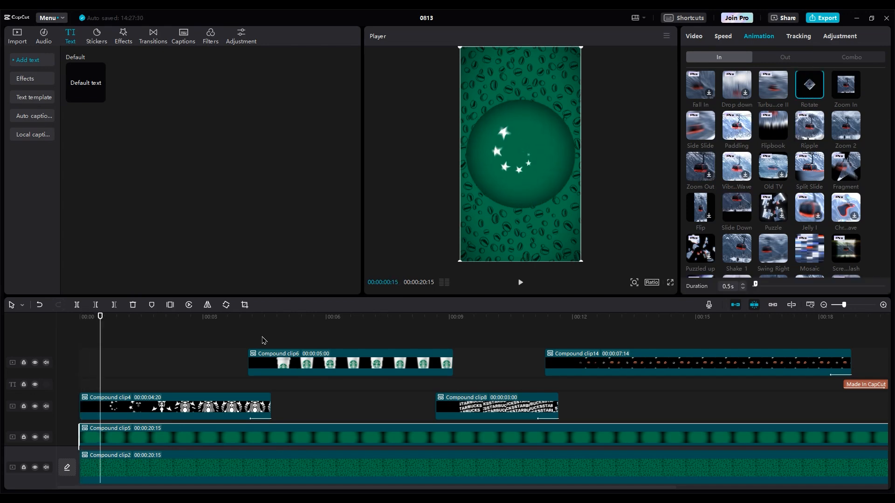
# Play back the opening from the start, then select the green circle clip and scrub back through its entrance
pyautogui.click(90, 377)
pyautogui.click(80, 327)
pyautogui.press('space')
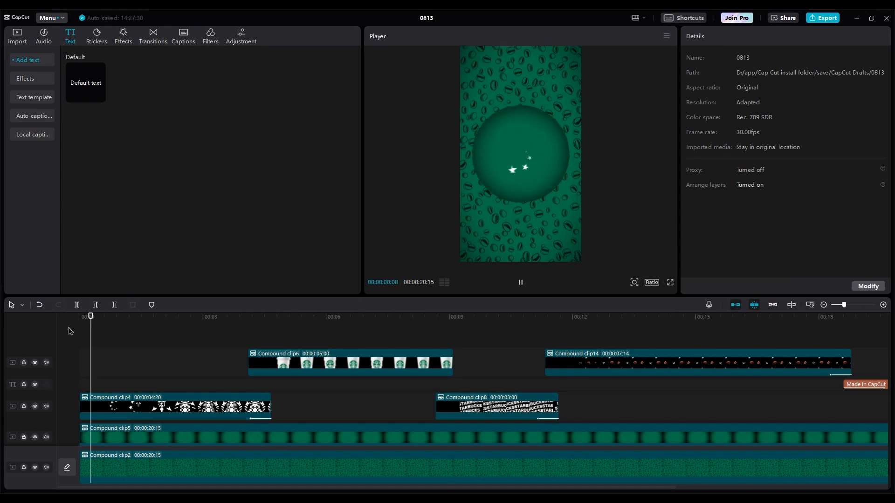
pyautogui.press('space')
pyautogui.scroll(-1, 107, 396)
pyautogui.click(107, 396)
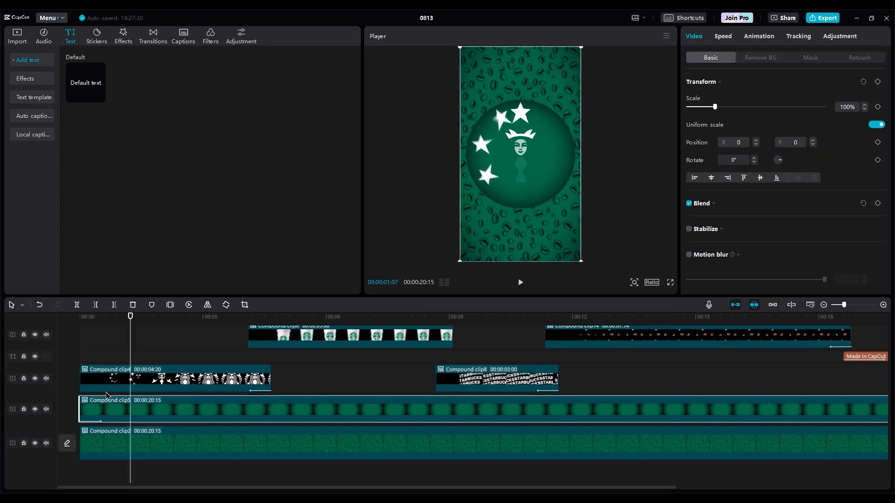
pyautogui.moveTo(114, 321); pyautogui.dragTo(82, 321)
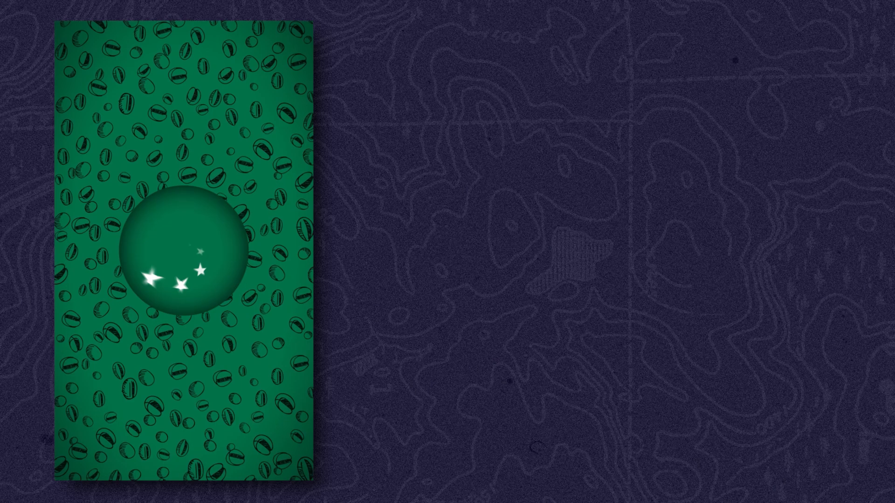